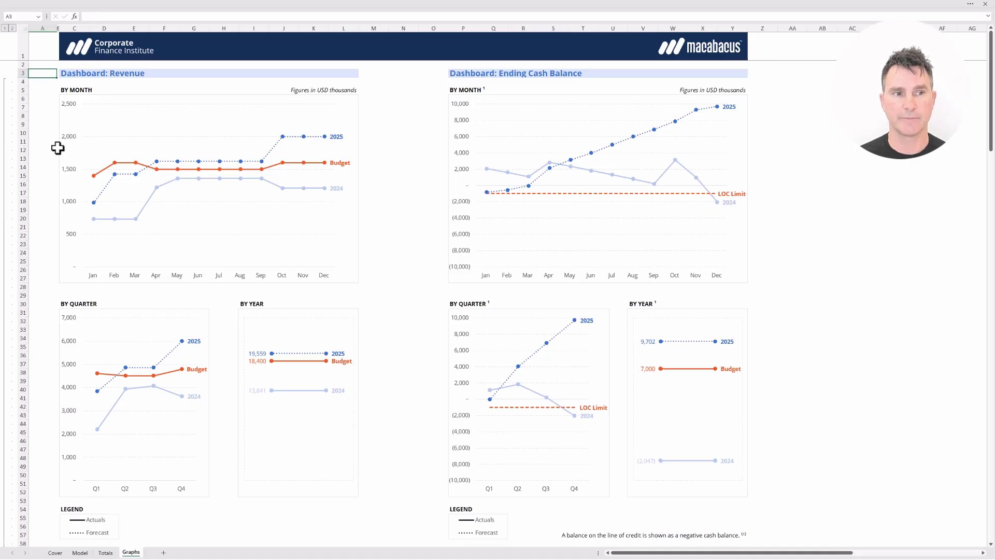
# Examine the monthly, quarterly and yearly revenue charts on the Graphs sheet's dashboard
pyautogui.click(68, 121)
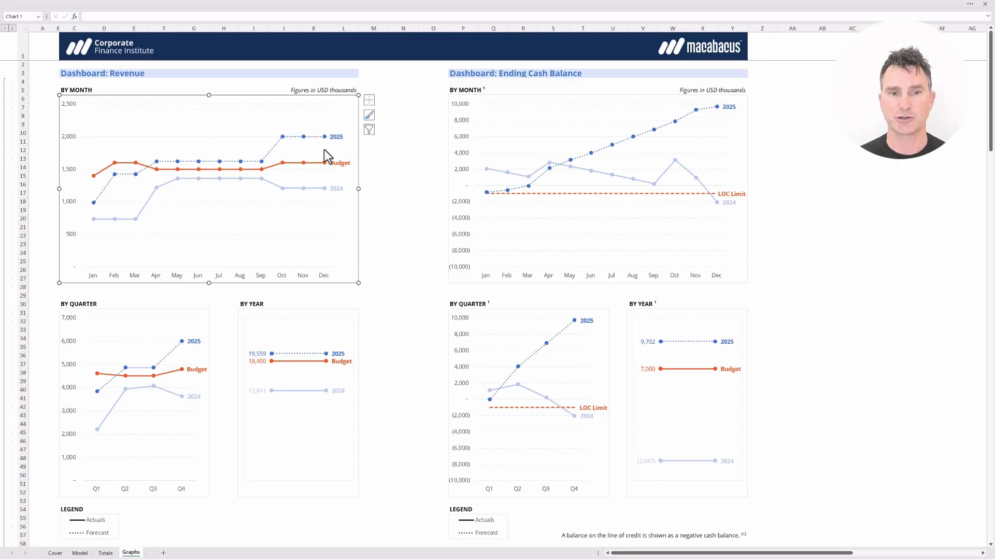
pyautogui.click(42, 73)
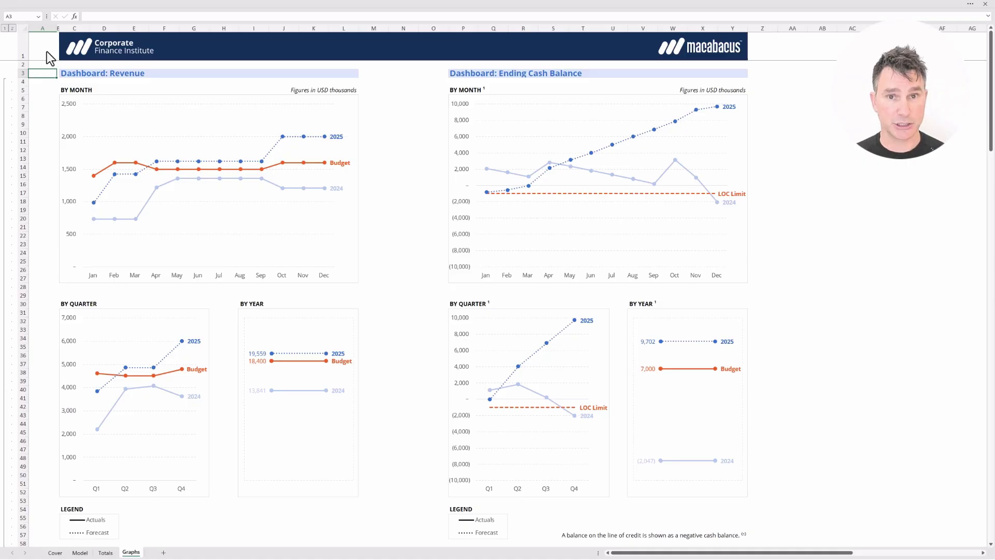
pyautogui.click(139, 311)
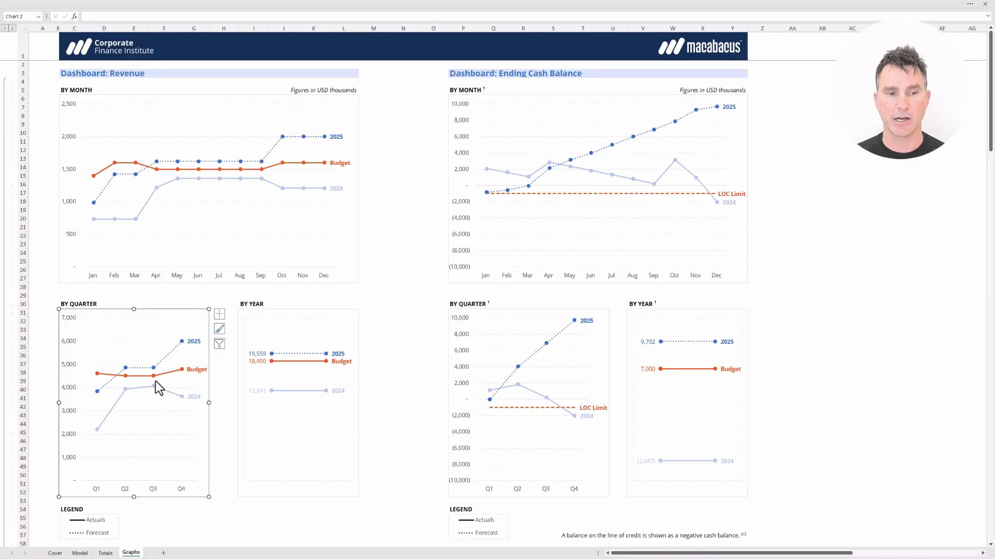
pyautogui.click(42, 73)
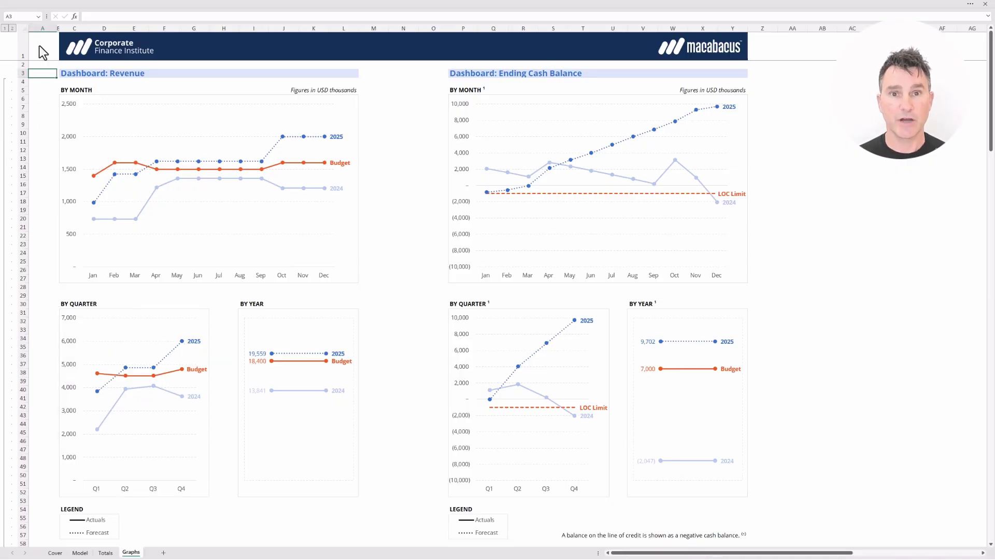
pyautogui.click(314, 310)
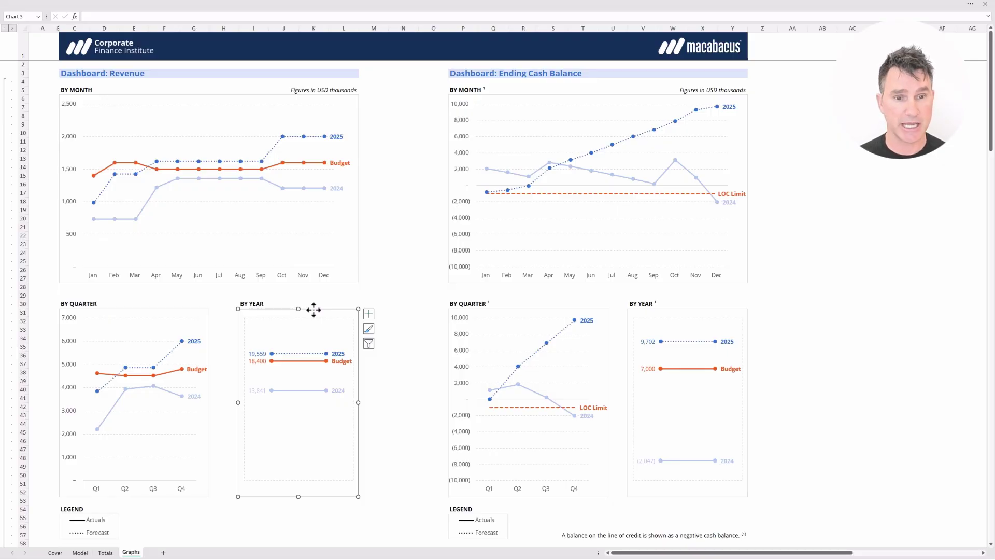
pyautogui.click(44, 73)
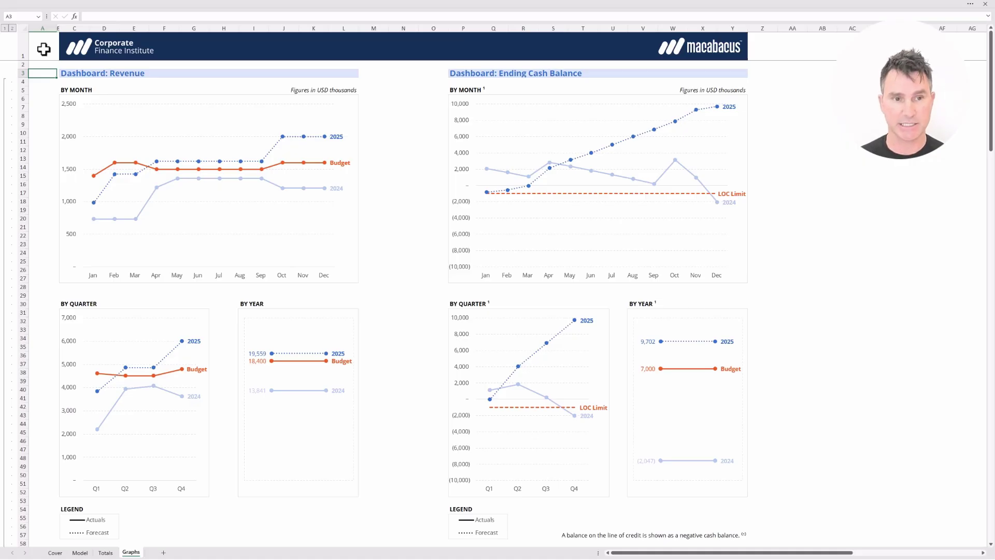
# Examine the monthly, quarterly and yearly EBITDA margin charts on the Graphs sheet
pyautogui.press('pagedown')
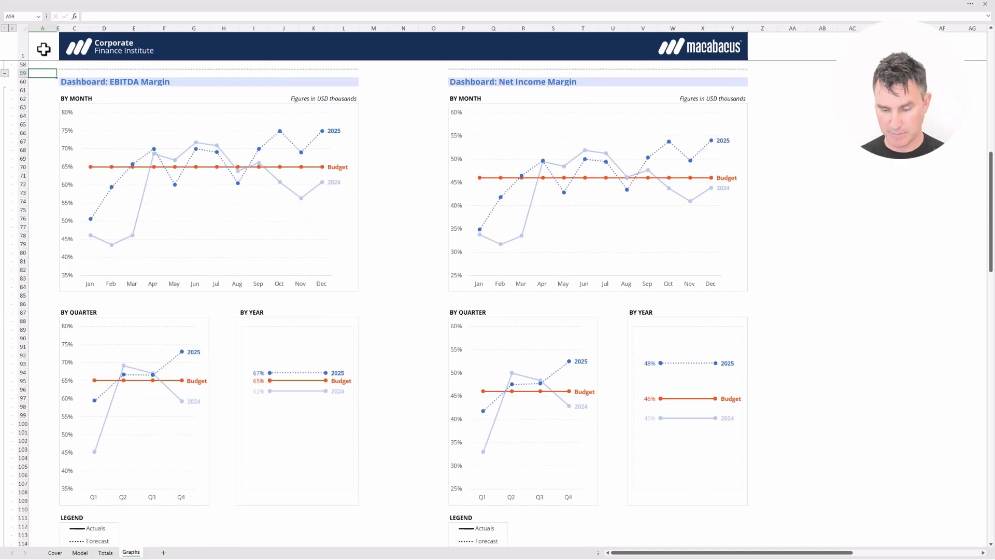
pyautogui.scroll(-1, 44, 50)
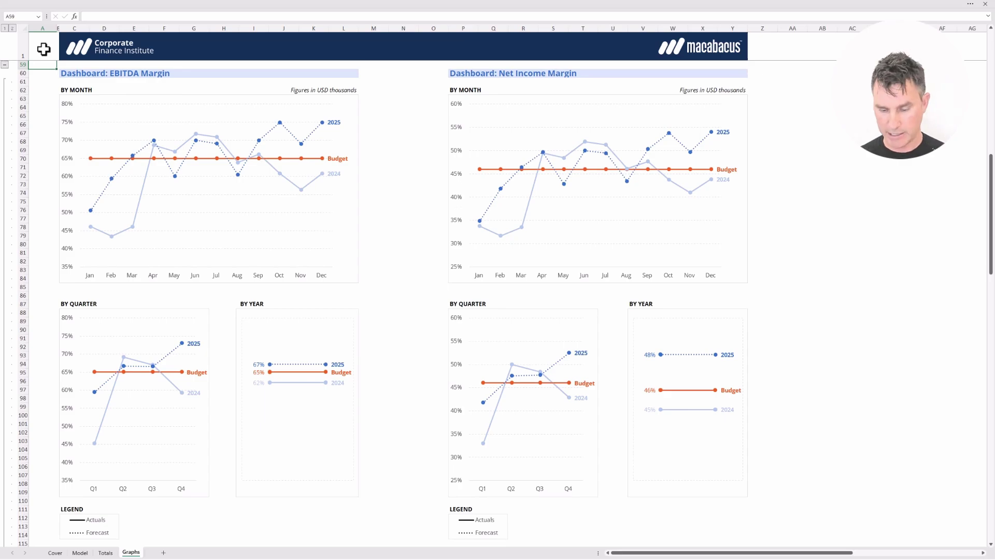
pyautogui.press('Down')
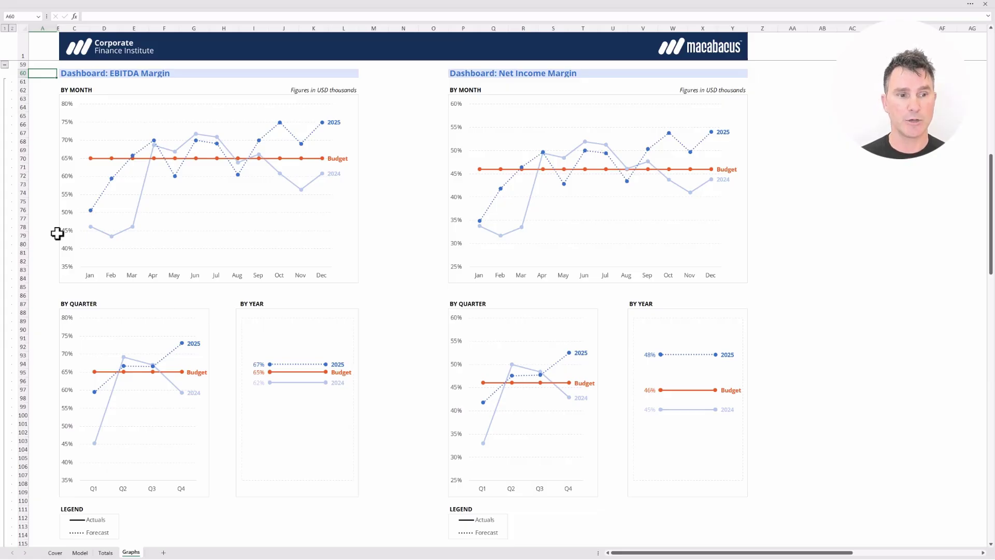
pyautogui.click(68, 278)
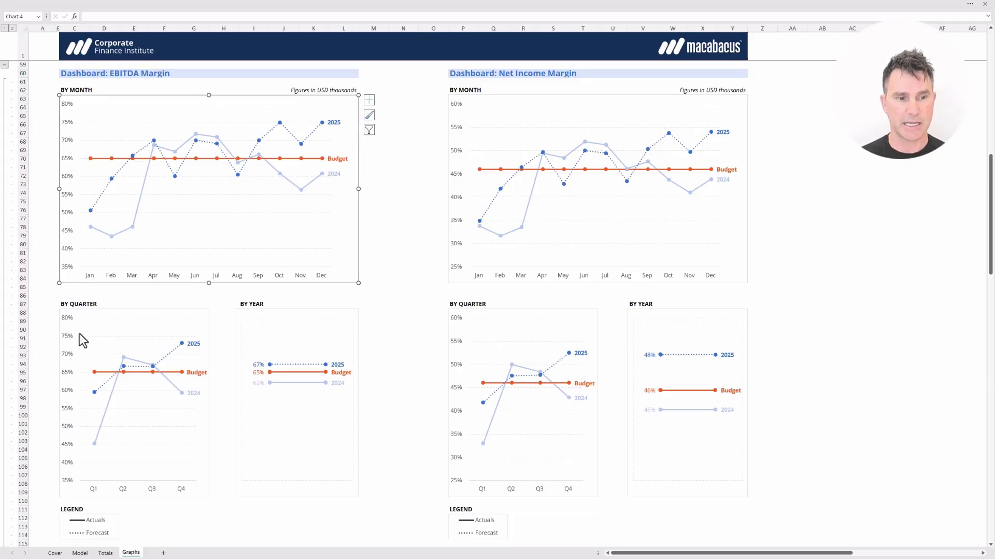
pyautogui.click(113, 312)
pyautogui.click(310, 309)
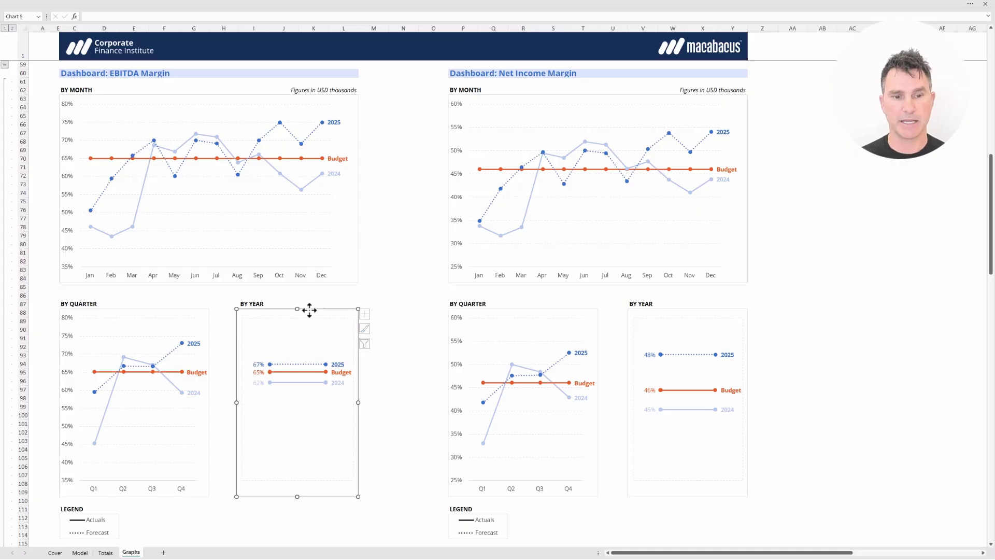
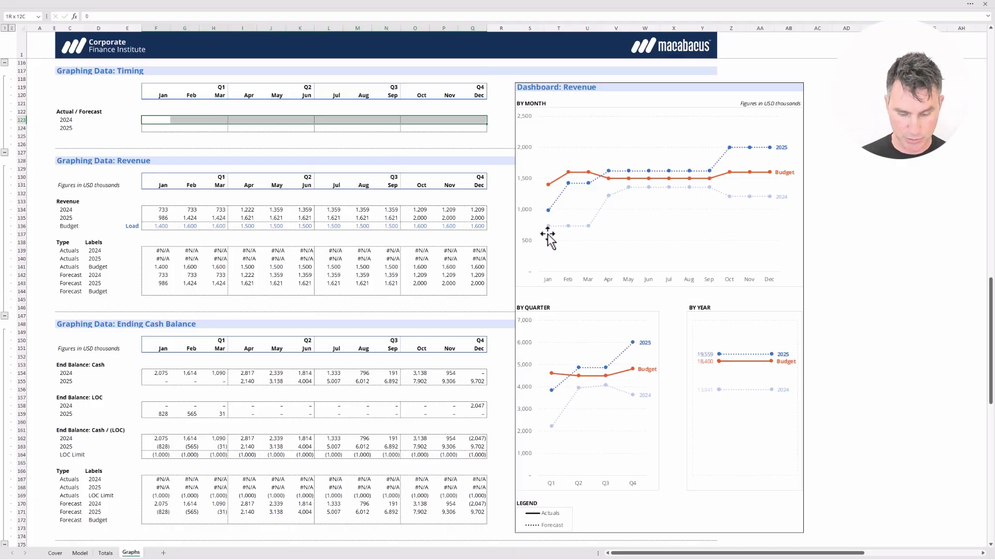
# Flag January to June 2024 as actuals with 1 in the Actual / Forecast row of the Timing section
pyautogui.write('1')
pyautogui.press('Return')
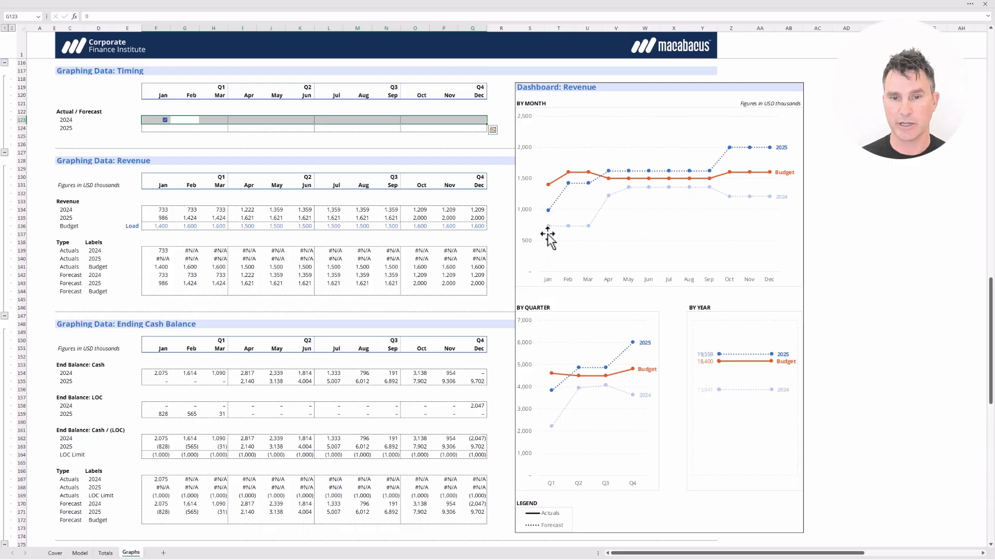
pyautogui.write('1')
pyautogui.press('Return')
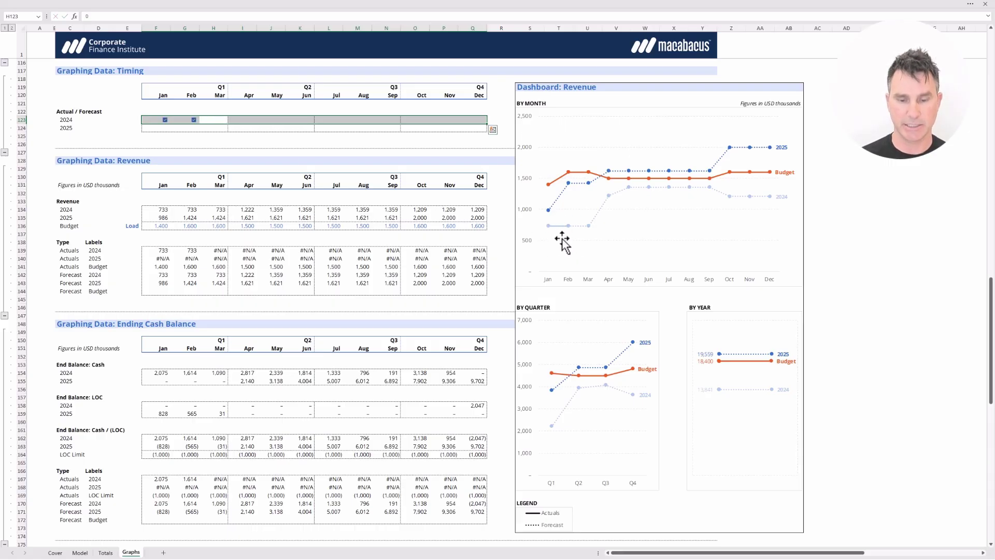
pyautogui.write('1')
pyautogui.press('Return')
pyautogui.write('1')
pyautogui.press('Return')
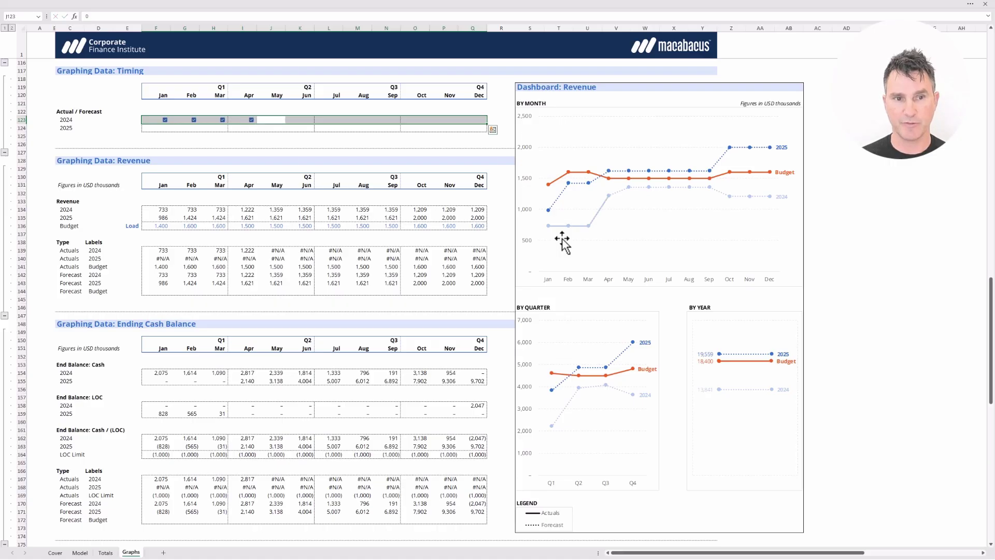
pyautogui.write('1')
pyautogui.press('Return')
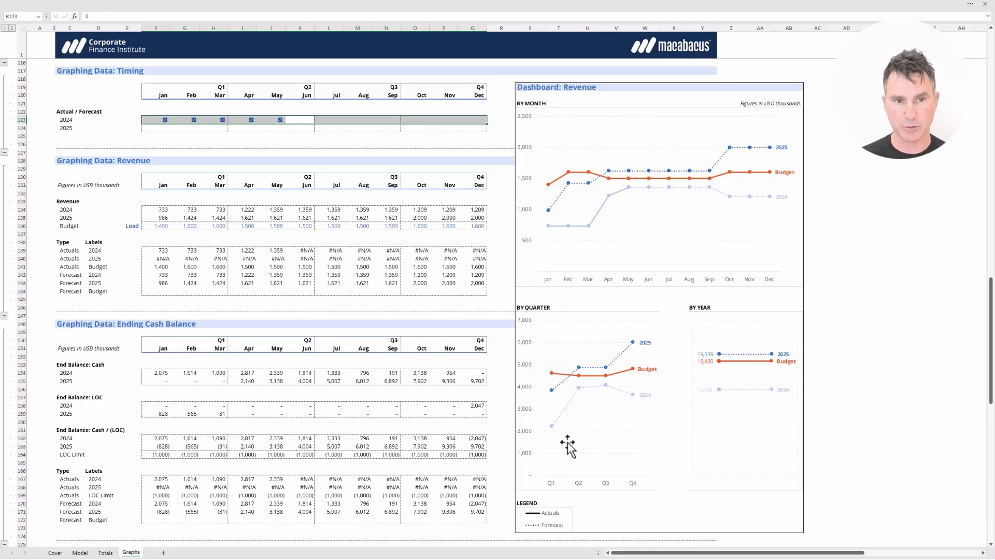
pyautogui.press('Return')
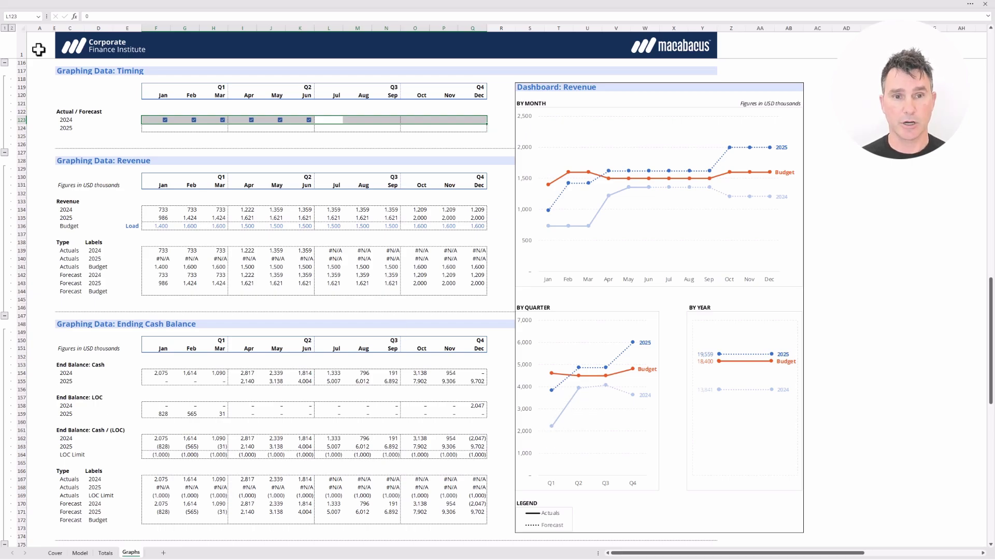
# Flag July to December 2024 as actuals by entering 1 in the remaining cells of the 2024 Actual / Forecast row
pyautogui.write('1')
pyautogui.press('Tab')
pyautogui.write('1')
pyautogui.press('Tab')
pyautogui.write('1')
pyautogui.press('Tab')
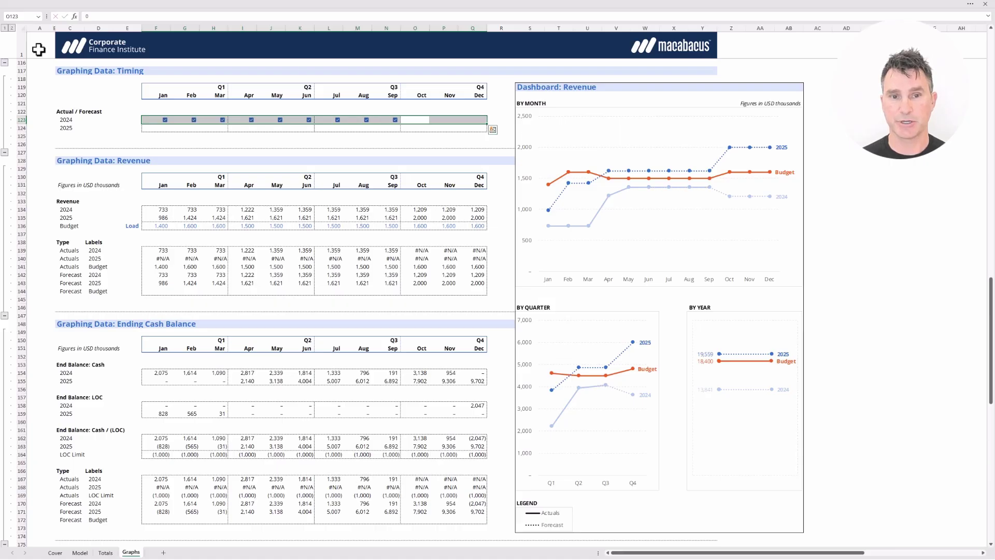
pyautogui.write('1')
pyautogui.press('Tab')
pyautogui.write('1')
pyautogui.press('Tab')
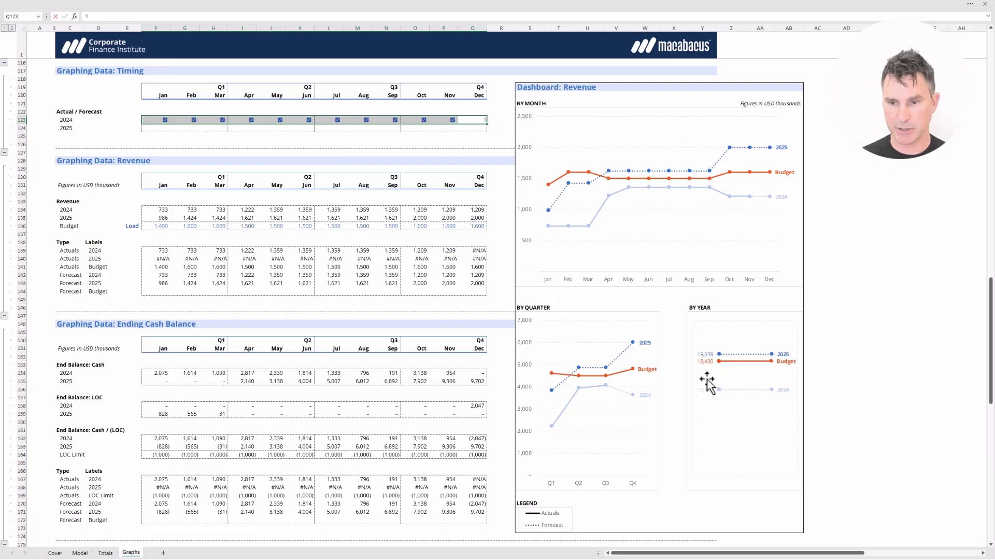
pyautogui.hotkey('ctrl', 'v')
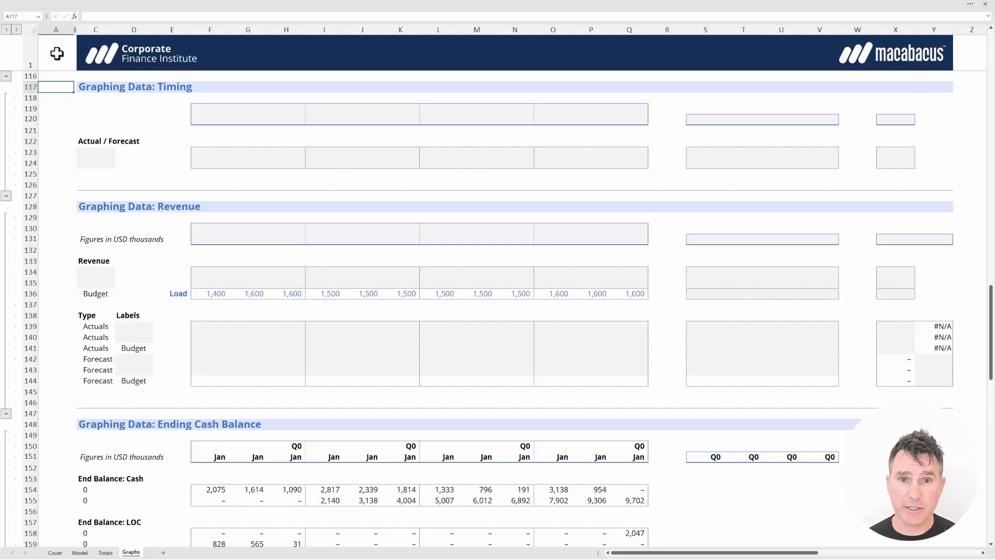
# Link the first month header of the Timing section, cell F120, to the January header on the Model sheet with =Model!G7
pyautogui.press('Down')
pyautogui.press('Down')
pyautogui.press('Down')
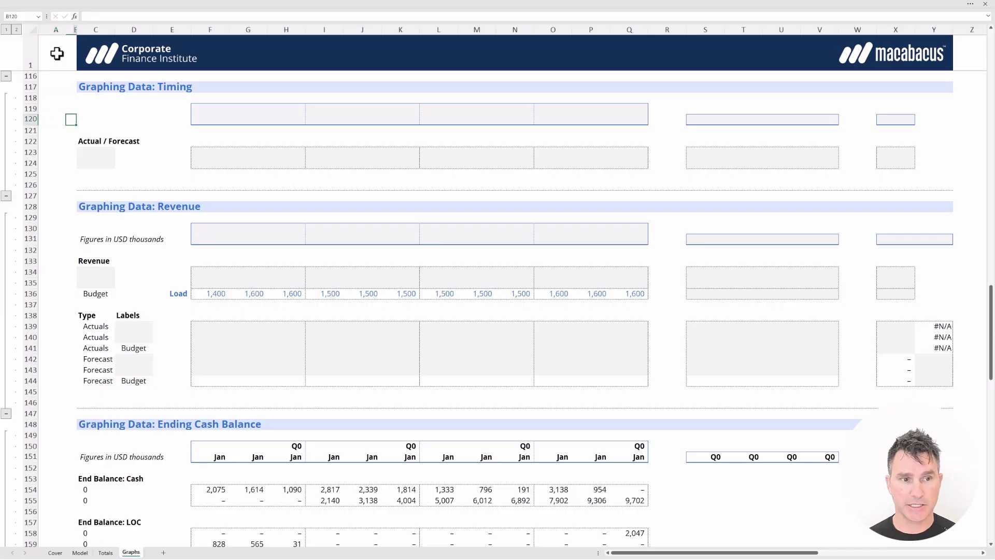
pyautogui.press('Right')
pyautogui.press('Right')
pyautogui.press('Right')
pyautogui.press('Right')
pyautogui.hotkey('shift', 'Right')
pyautogui.hotkey('shift', 'Right')
pyautogui.hotkey('shift', 'Right')
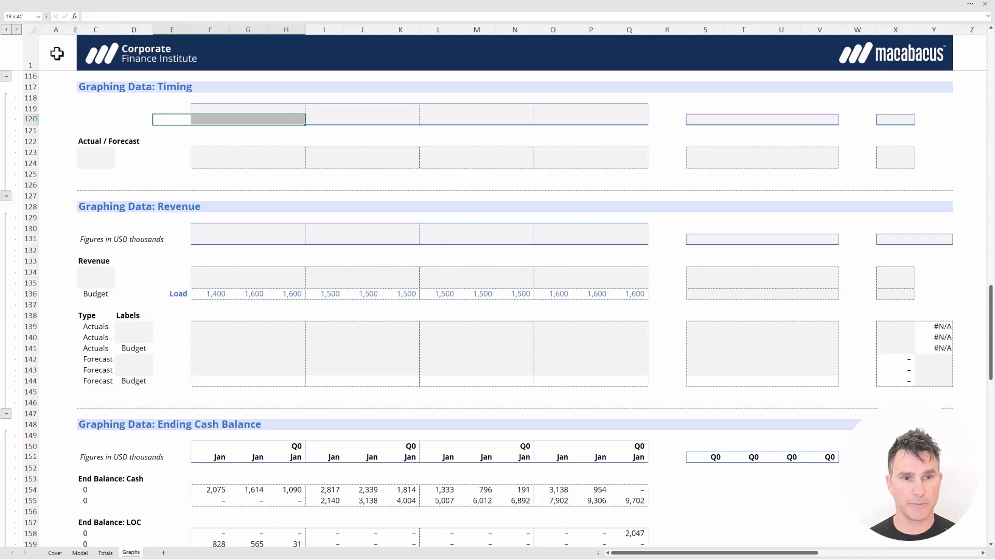
pyautogui.hotkey('shift', 'Up')
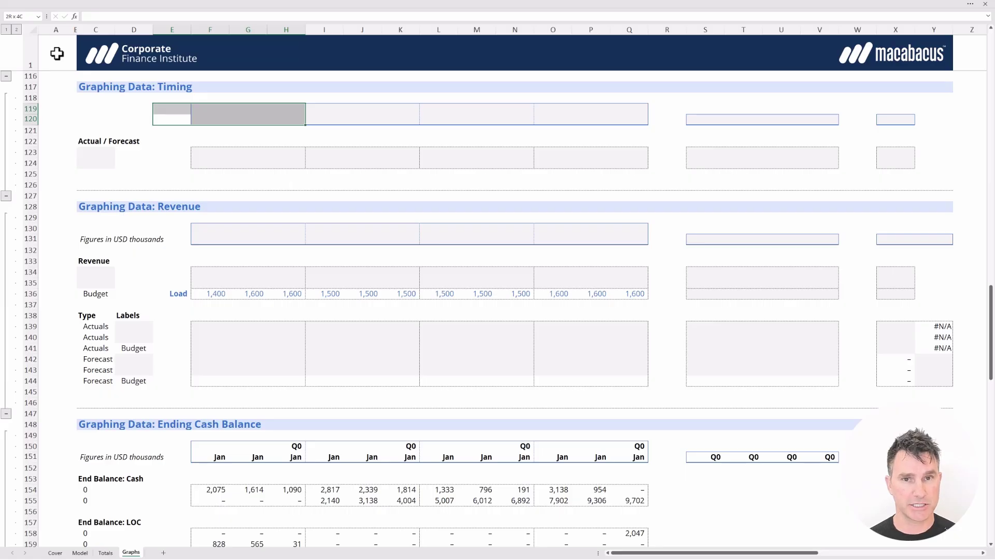
pyautogui.press('Right')
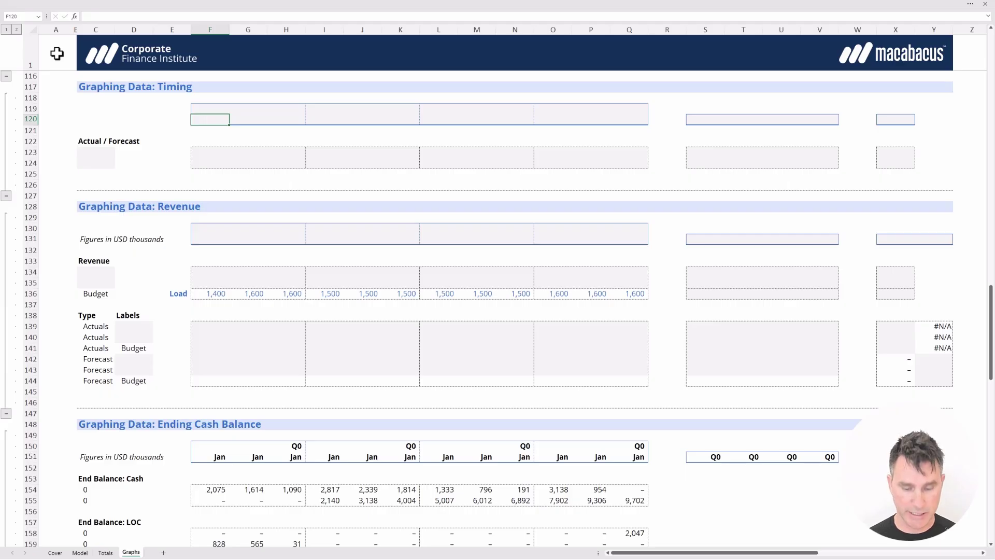
pyautogui.write('=')
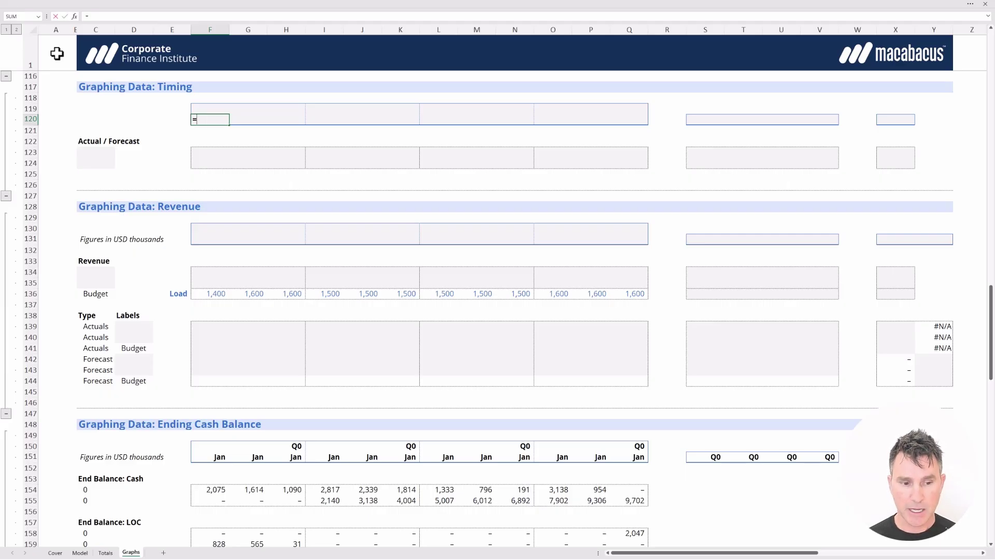
pyautogui.hotkey('ctrl', 'pageup')
pyautogui.hotkey('ctrl', 'pageup')
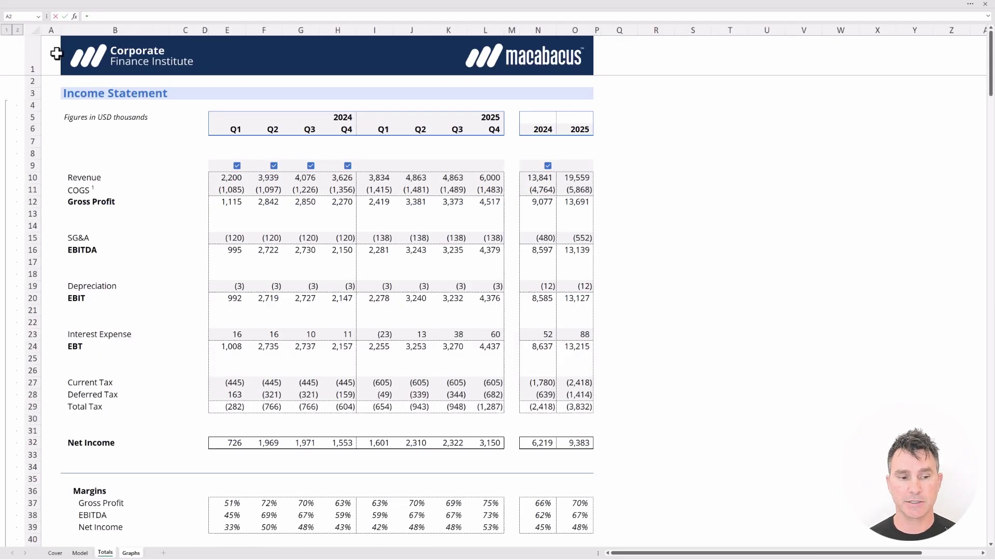
pyautogui.press('Down')
pyautogui.press('Down')
pyautogui.press('Down')
pyautogui.press('Down')
pyautogui.press('Down')
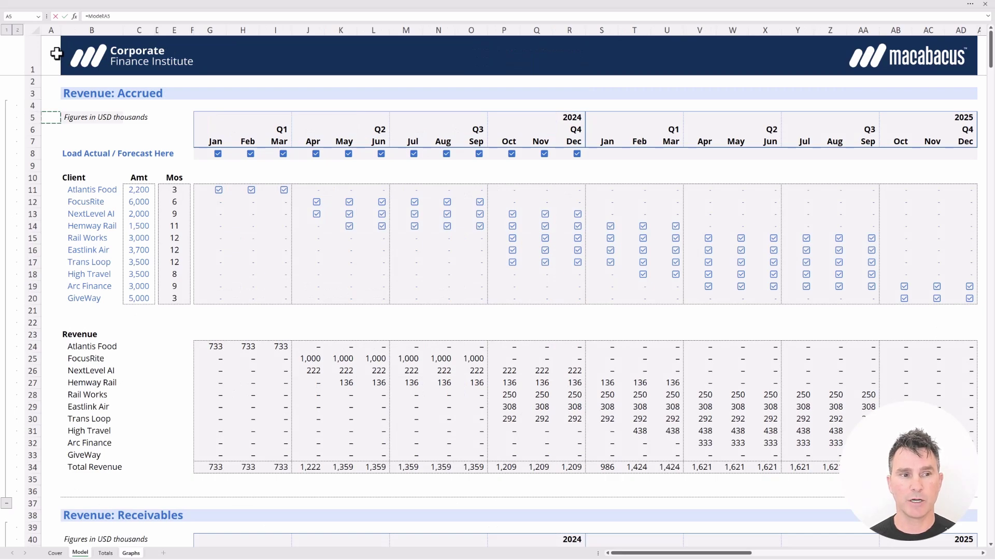
pyautogui.press('Right')
pyautogui.press('Right')
pyautogui.press('Right')
pyautogui.press('Right')
pyautogui.press('Right')
pyautogui.press('Right')
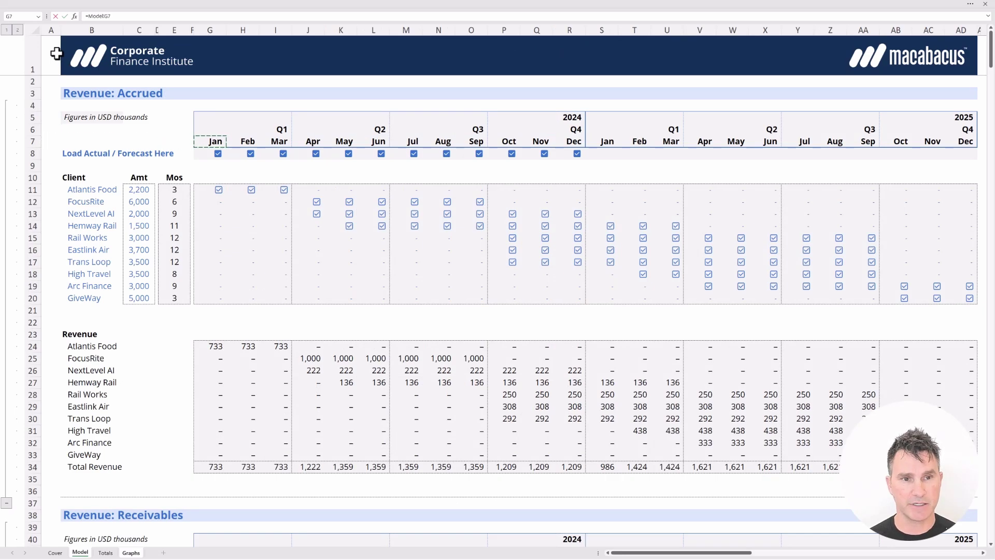
pyautogui.press('Return')
# Copy the F120 link across the quarter and month header rows F119:Q120, pasting formulas only
pyautogui.hotkey('shift', 'Up')
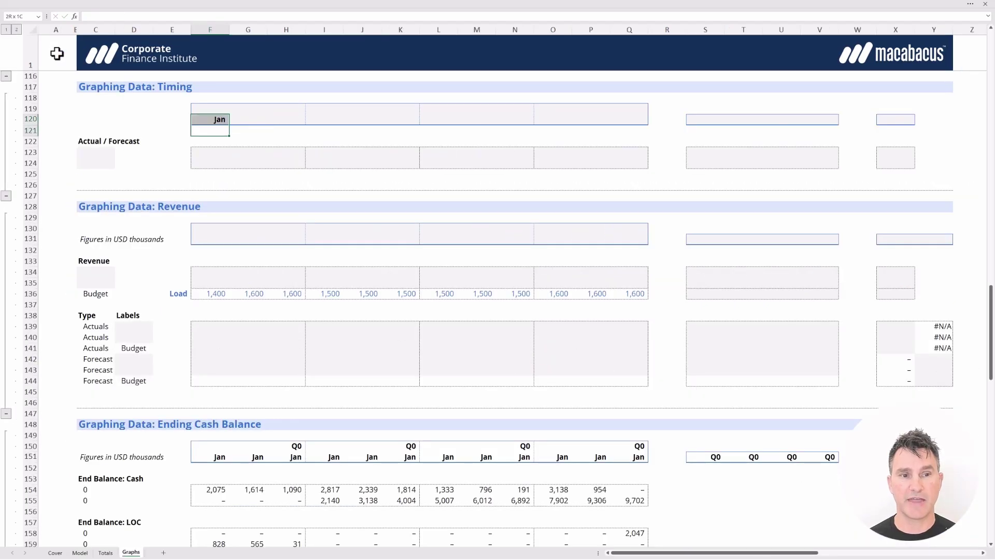
pyautogui.press('Up')
pyautogui.hotkey('ctrl', 'c')
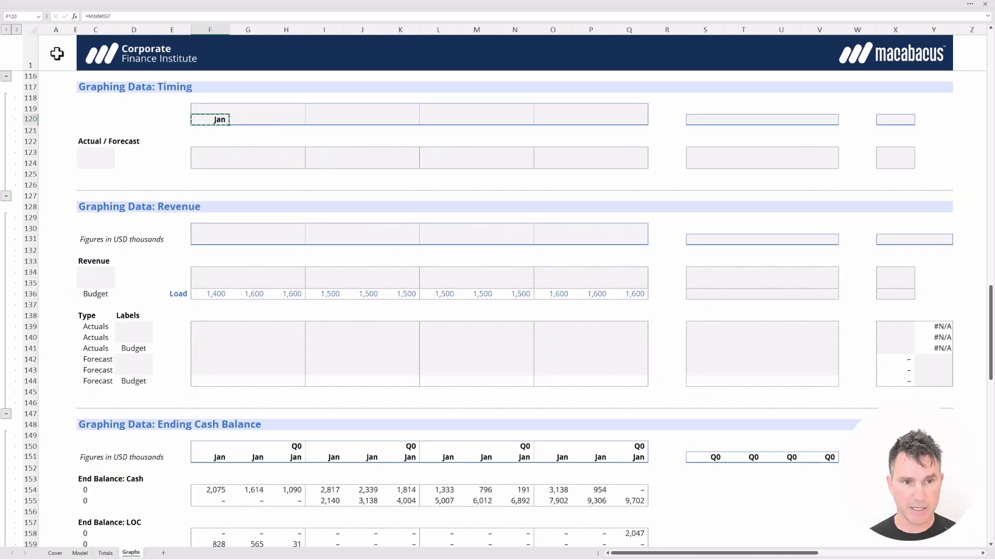
pyautogui.hotkey('shift', 'Right')
pyautogui.hotkey('shift', 'Right')
pyautogui.hotkey('shift', 'Right')
pyautogui.hotkey('shift', 'Right')
pyautogui.hotkey('shift', 'Right')
pyautogui.hotkey('shift', 'Right')
pyautogui.hotkey('shift', 'Right')
pyautogui.hotkey('shift', 'Right')
pyautogui.hotkey('shift', 'Right')
pyautogui.hotkey('shift', 'Right')
pyautogui.hotkey('shift', 'Right')
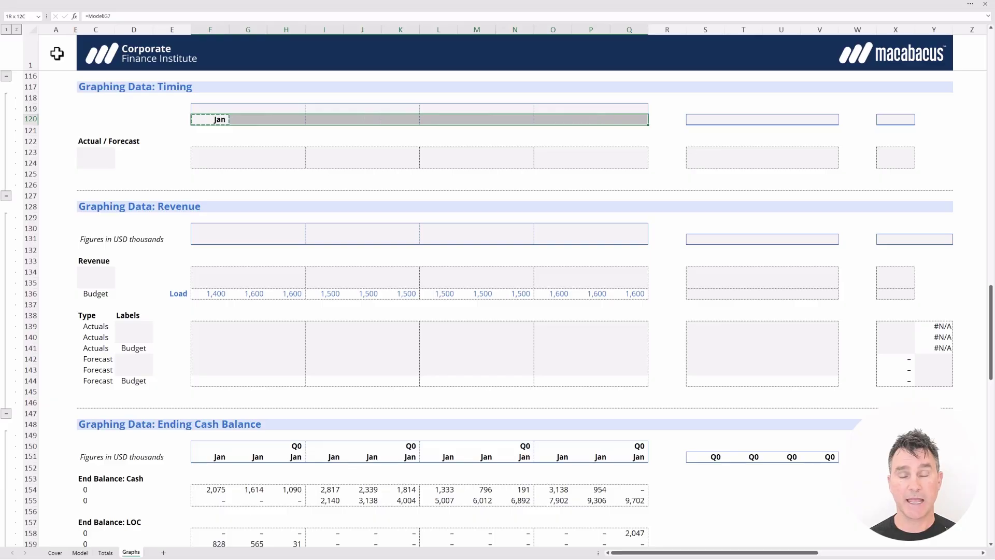
pyautogui.hotkey('shift', 'Up')
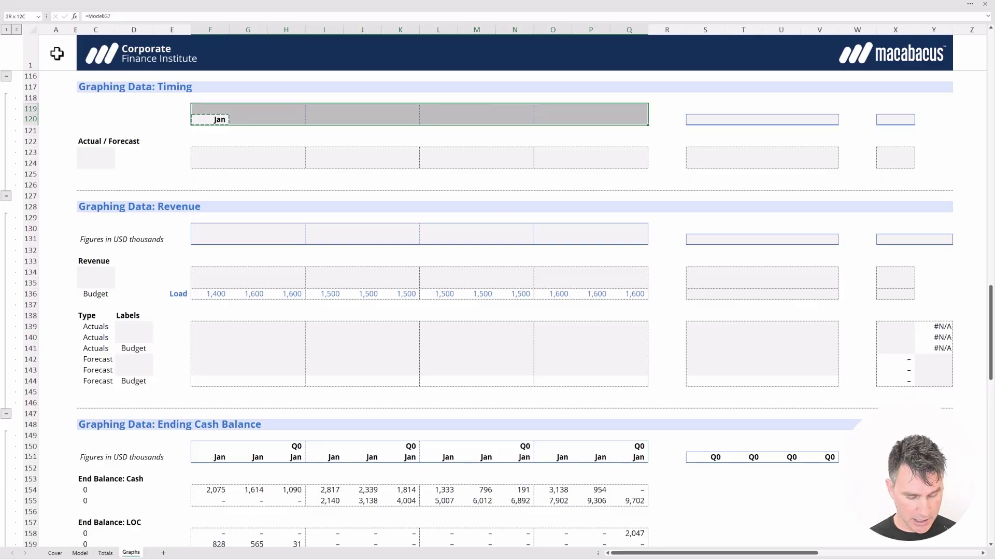
pyautogui.hotkey('alt', 'e')
pyautogui.press('s')
pyautogui.press('f')
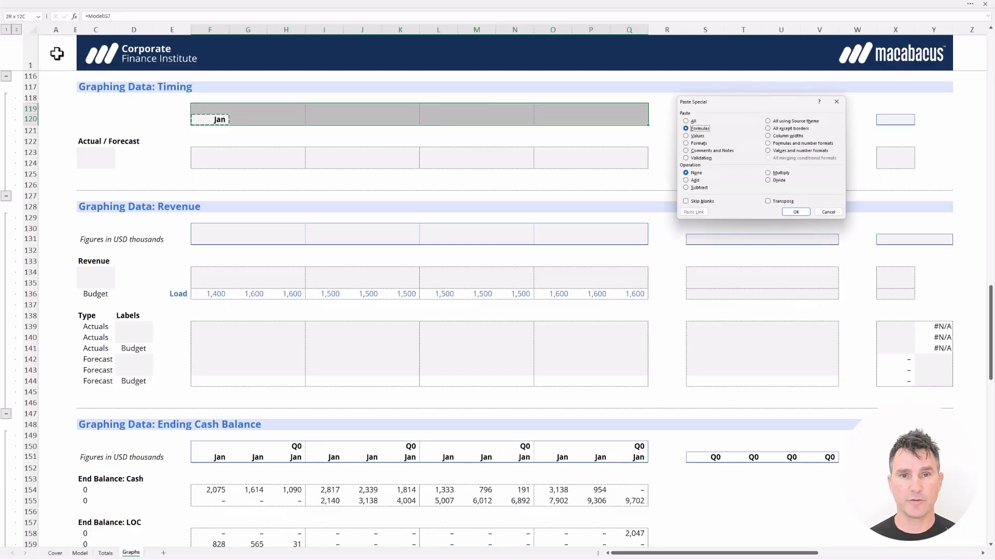
pyautogui.press('Return')
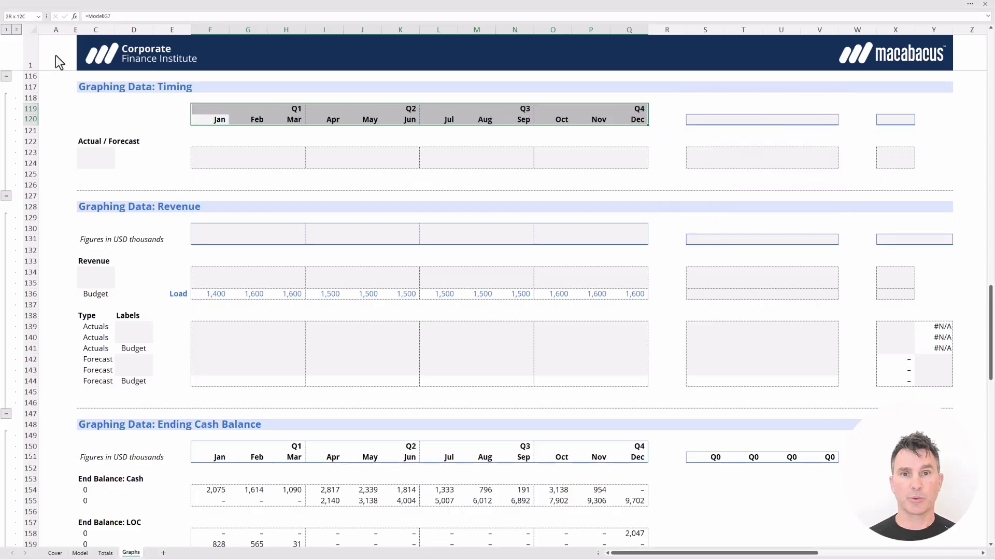
# Enter 1 as the first quarterly header of the Timing section in cell S120
pyautogui.hotkey('shift', 'BackSpace')
pyautogui.hotkey('ctrl', 'shift', 'Right')
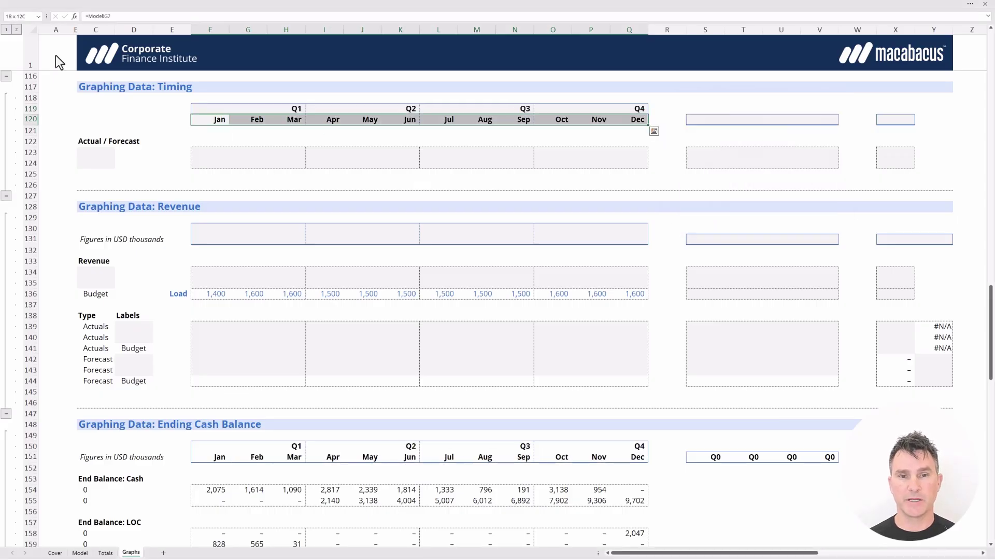
pyautogui.press('Right')
pyautogui.press('Right')
pyautogui.press('Right')
pyautogui.press('Right')
pyautogui.press('Right')
pyautogui.press('Right')
pyautogui.press('Right')
pyautogui.press('Right')
pyautogui.press('Right')
pyautogui.press('Right')
pyautogui.press('Right')
pyautogui.press('Right')
pyautogui.press('Right')
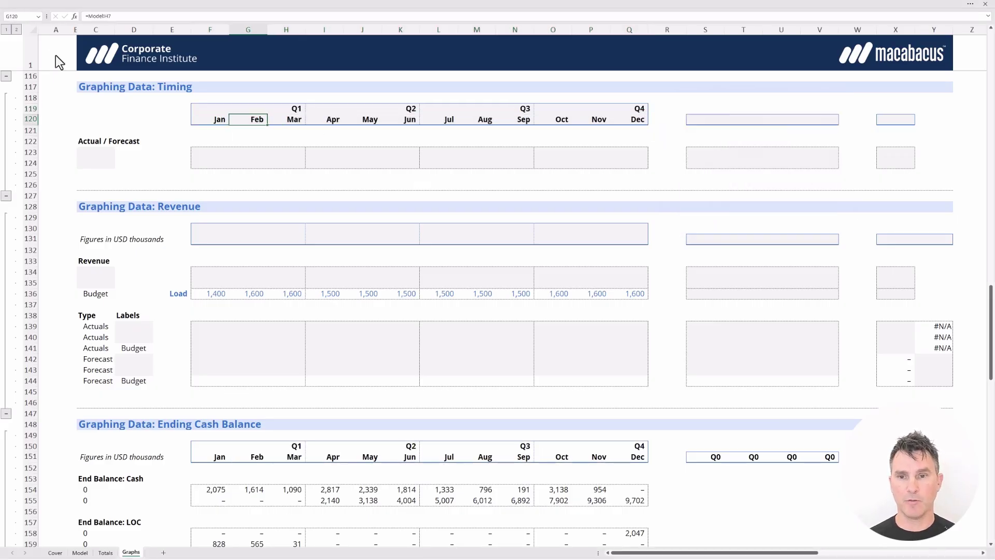
pyautogui.hotkey('shift', 'Right')
pyautogui.hotkey('shift', 'Right')
pyautogui.hotkey('shift', 'Right')
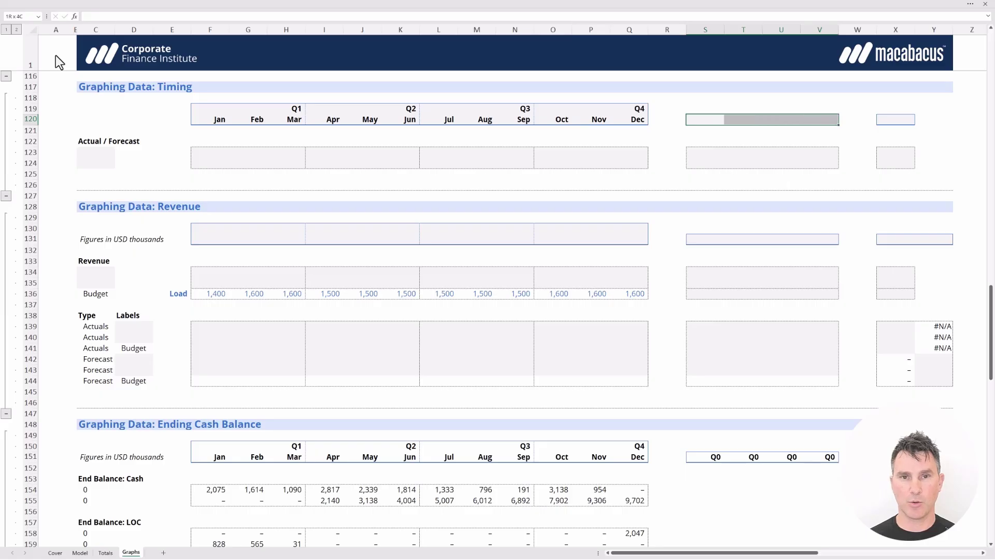
pyautogui.hotkey('shift', 'Left')
pyautogui.hotkey('shift', 'Left')
pyautogui.hotkey('shift', 'Left')
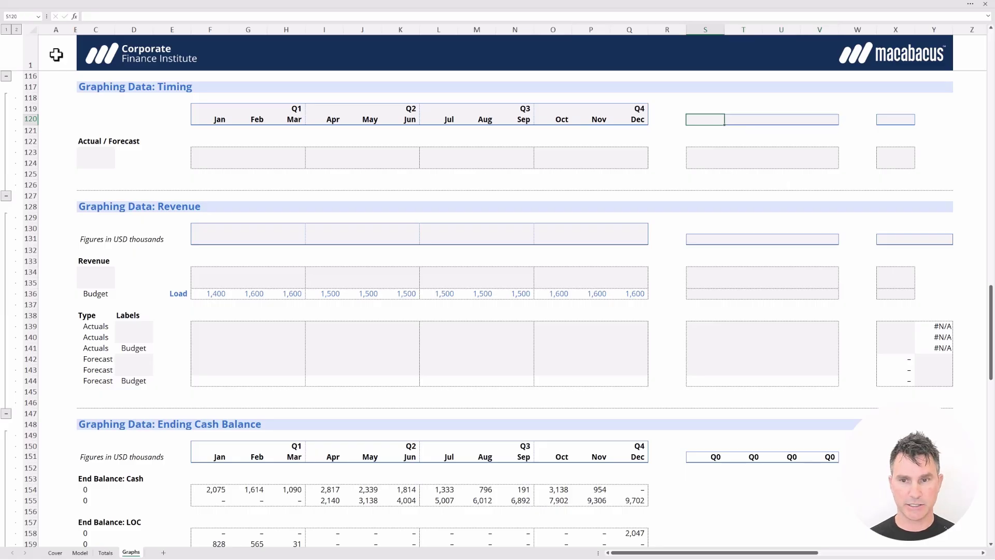
pyautogui.write('Q1')
pyautogui.press('Return')
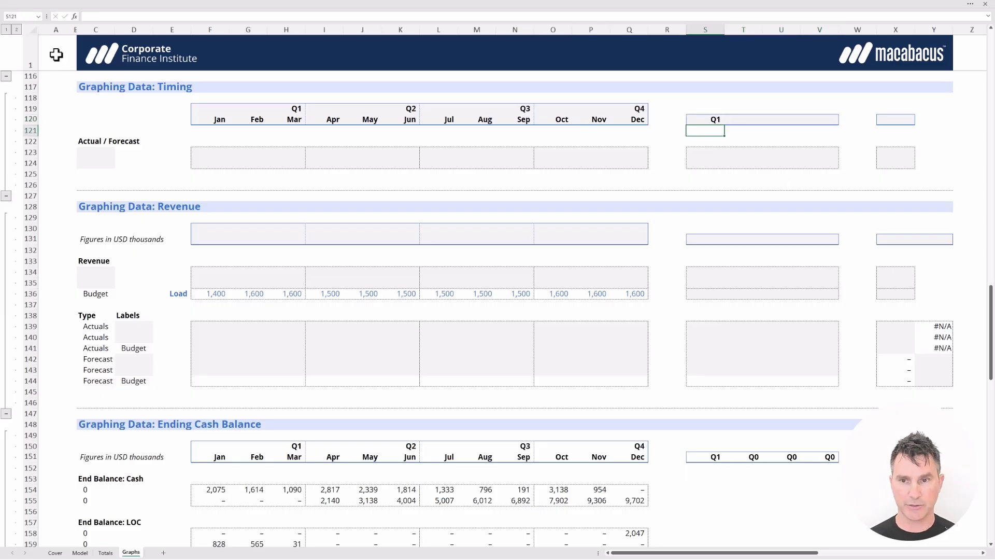
# Calculate the second quarterly header of the Timing section in T120 with =S120+1
pyautogui.press('Up')
pyautogui.press('Up')
pyautogui.hotkey('shift', 'Down')
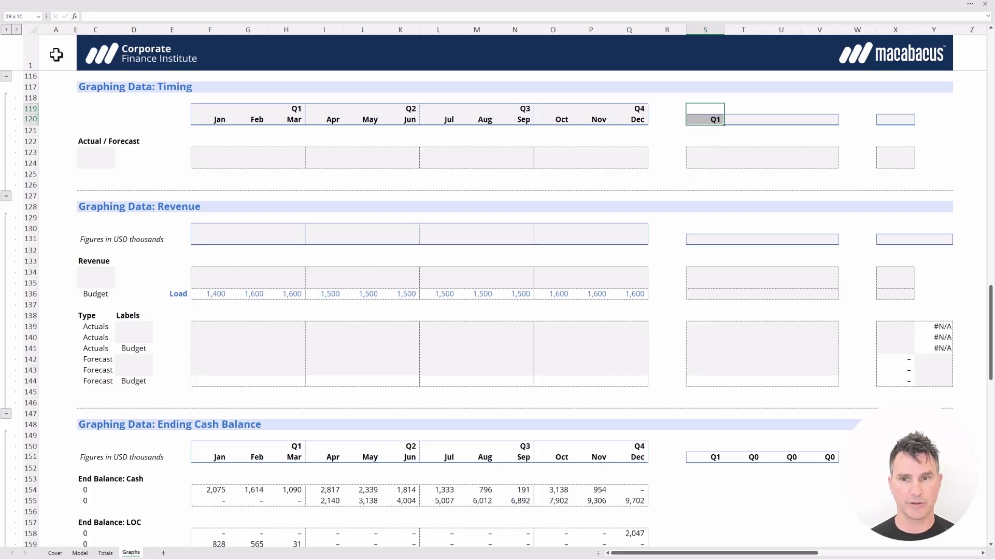
pyautogui.hotkey('shift', 'Up')
pyautogui.press('Right')
pyautogui.press('Down')
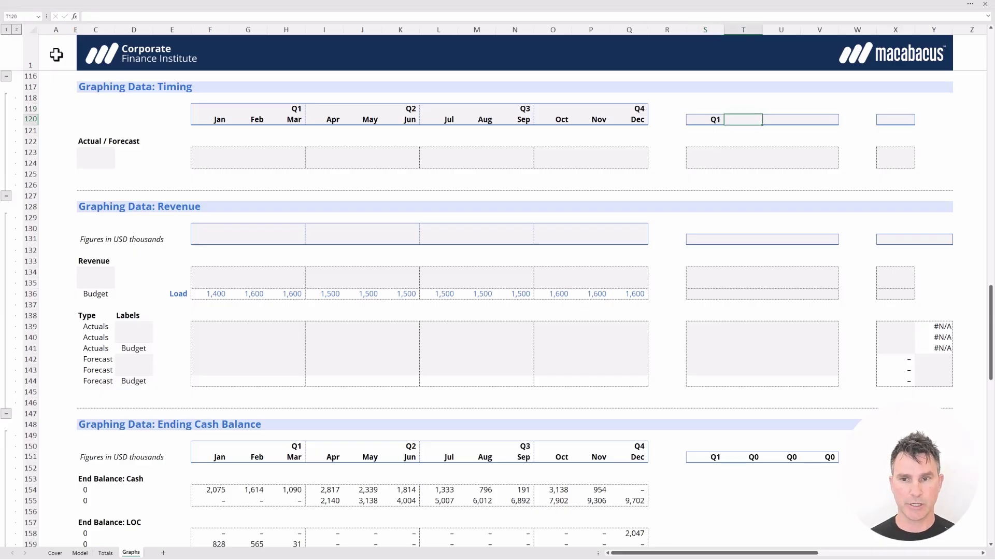
pyautogui.write('=')
pyautogui.press('Left')
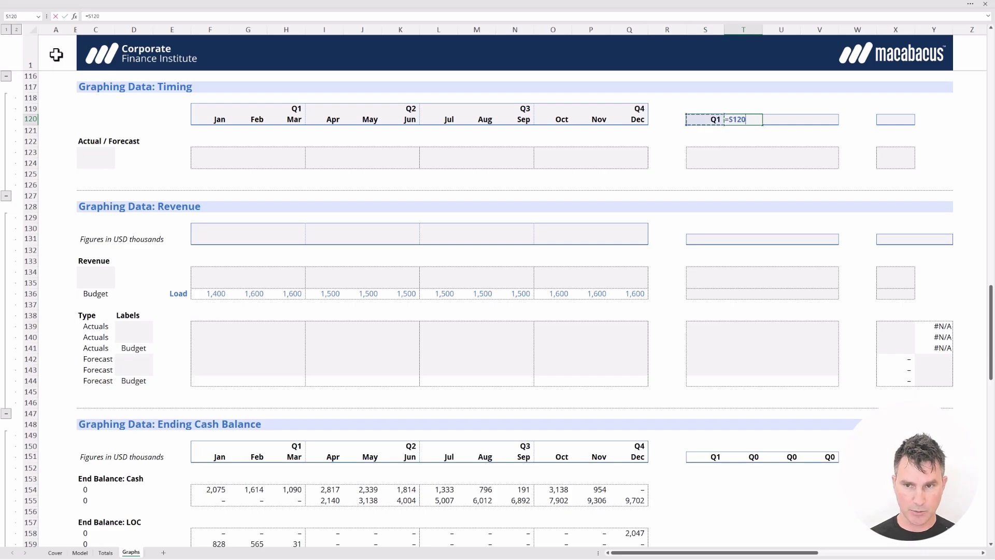
pyautogui.write('+1')
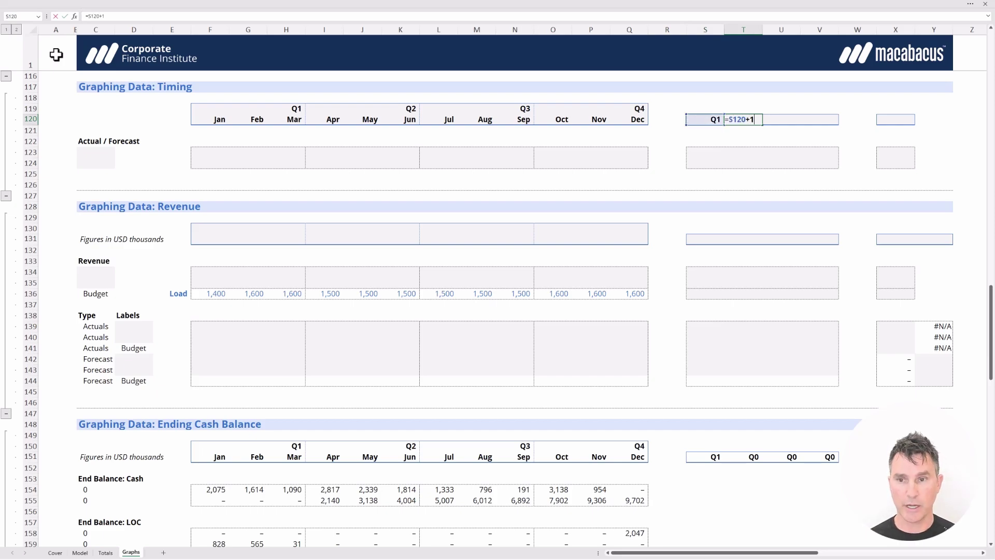
pyautogui.hotkey('ctrl', 'Return')
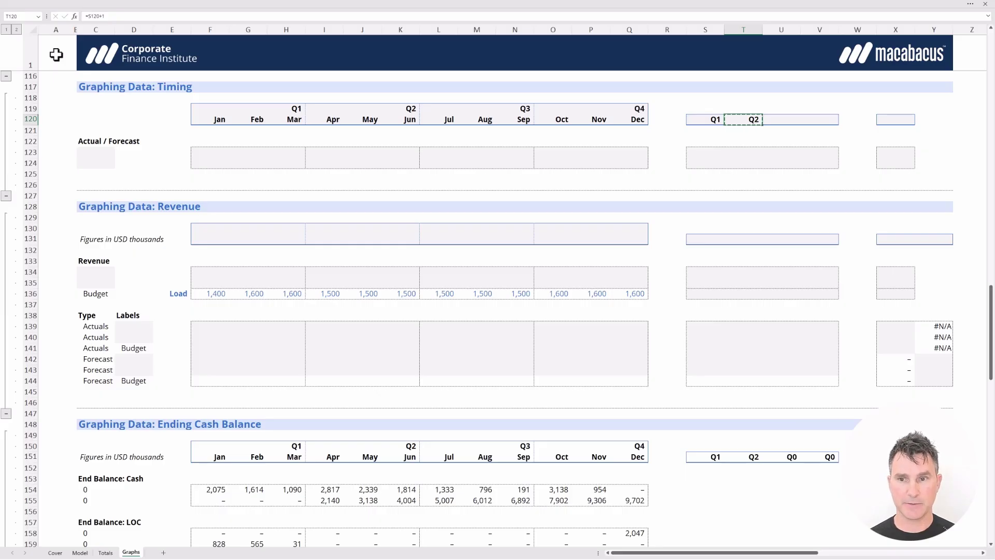
# Copy the T120 quarter formula across to V120, pasting formulas only
pyautogui.hotkey('shift', 'Right')
pyautogui.hotkey('shift', 'Right')
pyautogui.hotkey('ctrl', 'shift', 'F1')
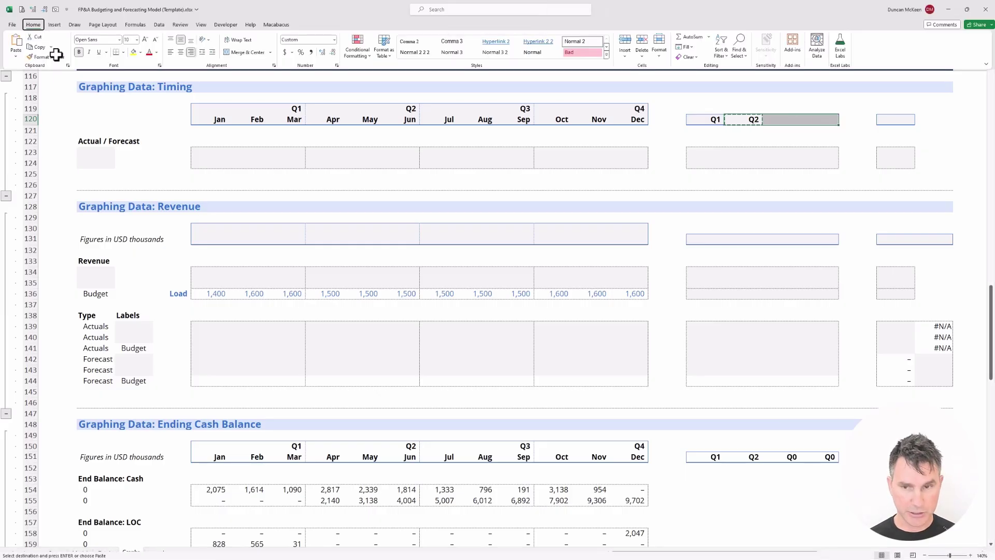
pyautogui.hotkey('ctrl', 'alt', 'v')
pyautogui.press('f')
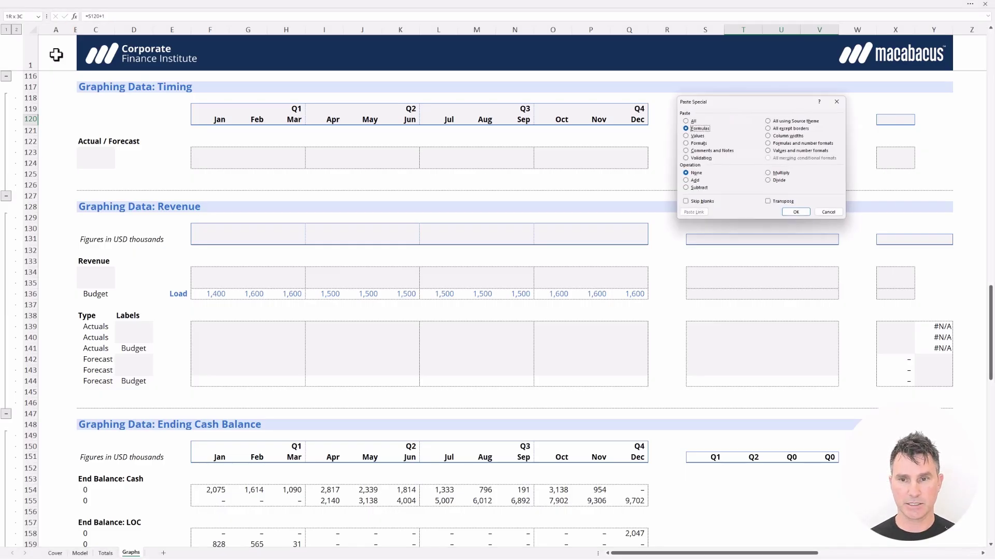
pyautogui.press('Return')
pyautogui.press('Left')
pyautogui.hotkey('shift', 'Right')
pyautogui.hotkey('shift', 'Right')
pyautogui.hotkey('shift', 'Right')
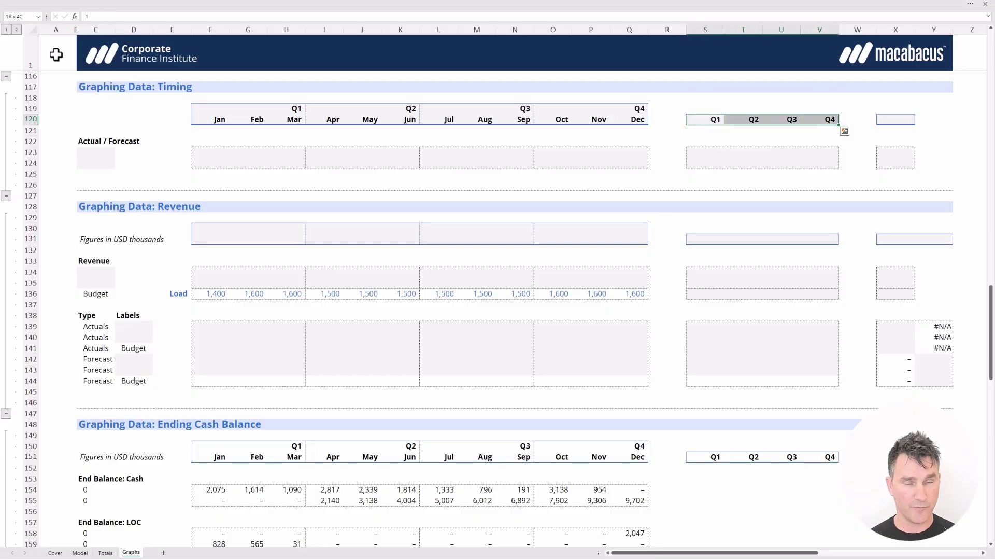
pyautogui.press('Escape')
pyautogui.press('Up')
pyautogui.hotkey('shift', 'Down')
pyautogui.hotkey('shift', 'Right')
pyautogui.hotkey('shift', 'Right')
pyautogui.hotkey('shift', 'Right')
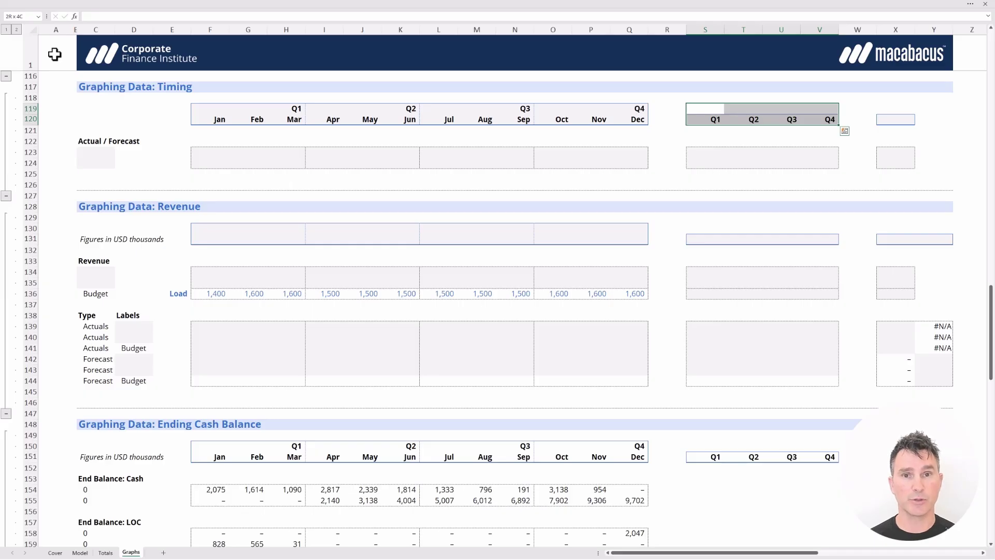
pyautogui.press('Down')
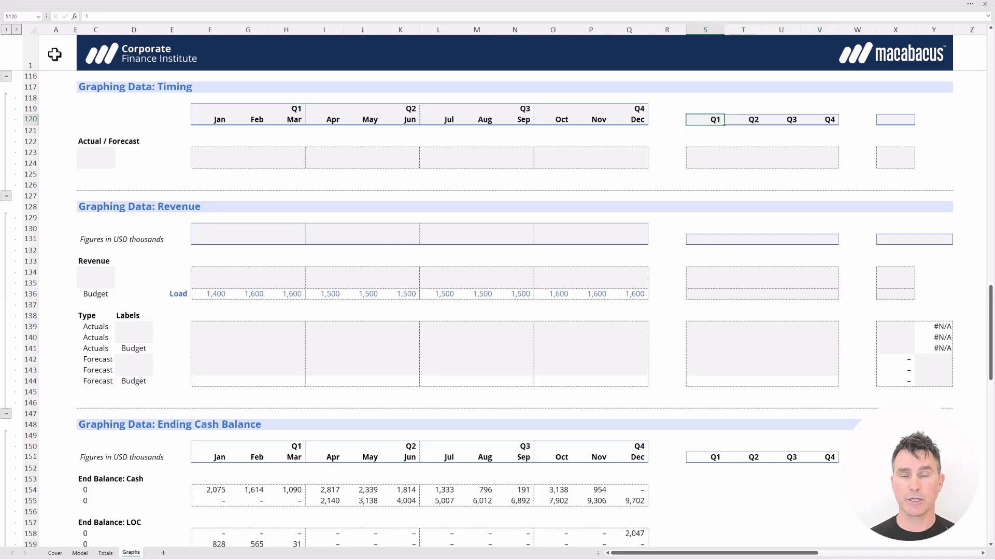
# Enter the header Year in cell X120 of the Timing section
pyautogui.hotkey('ctrl', 'Right')
pyautogui.press('Right')
pyautogui.press('Right')
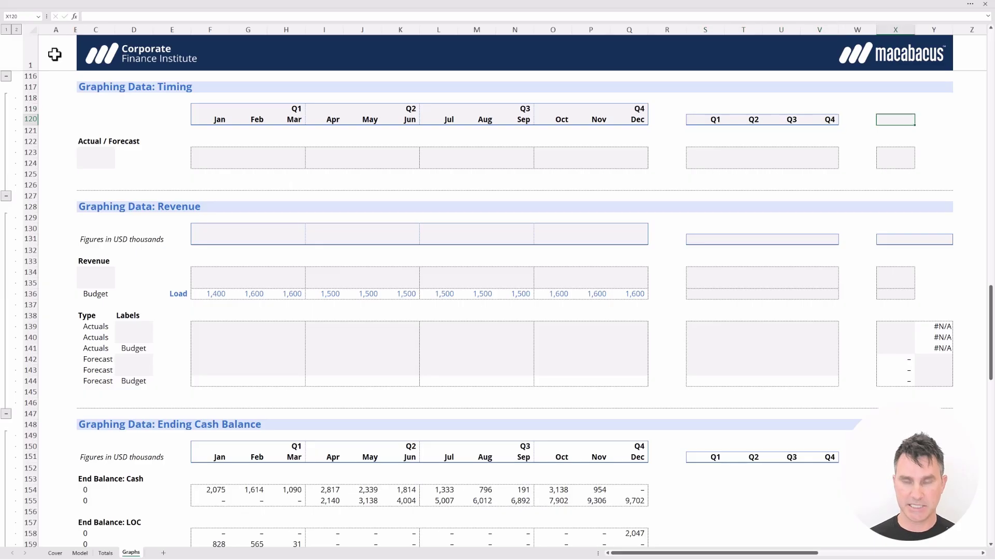
pyautogui.write('Year')
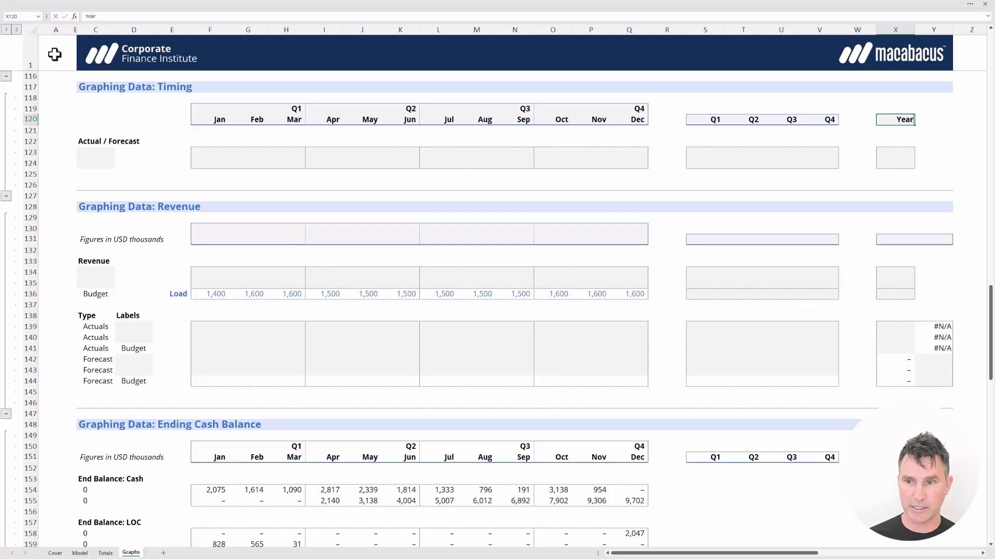
pyautogui.press('Return')
# Link the first Actual / Forecast row label, C123, to the 2024 annual header on the Totals sheet with =Totals!N6
pyautogui.hotkey('ctrl', 'Left')
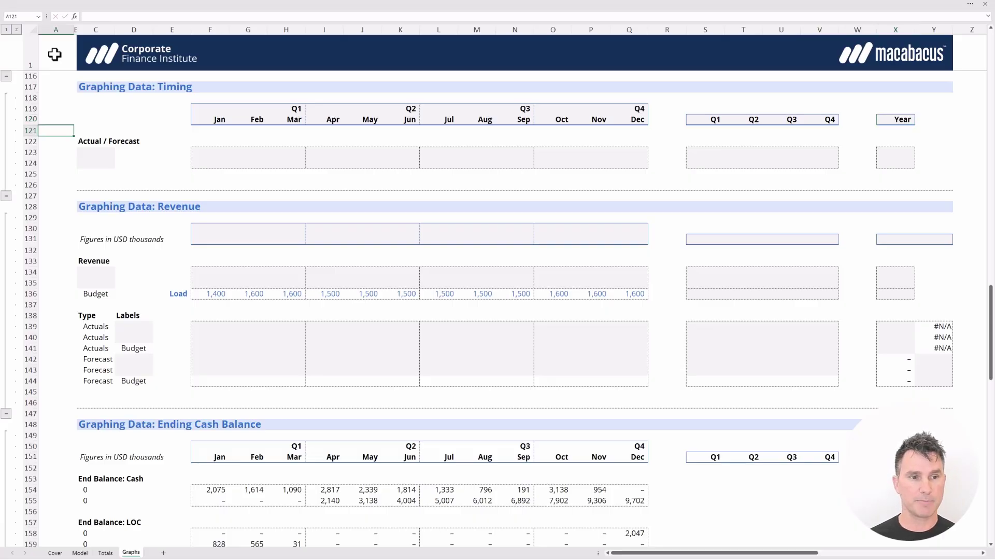
pyautogui.press('Down')
pyautogui.press('Down')
pyautogui.hotkey('shift', 'Right')
pyautogui.hotkey('shift', 'Right')
pyautogui.hotkey('shift', 'Down')
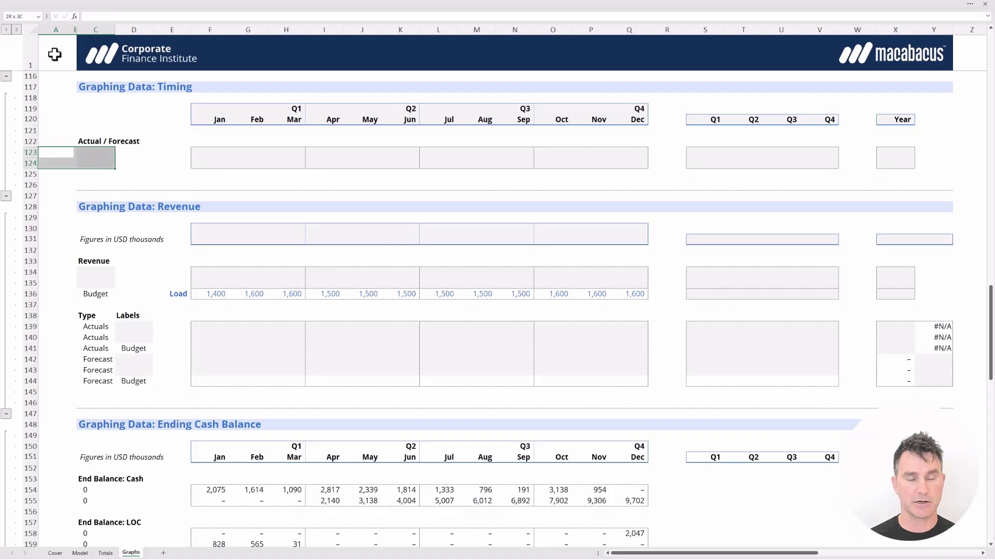
pyautogui.hotkey('shift', 'Up')
pyautogui.hotkey('shift', 'Left')
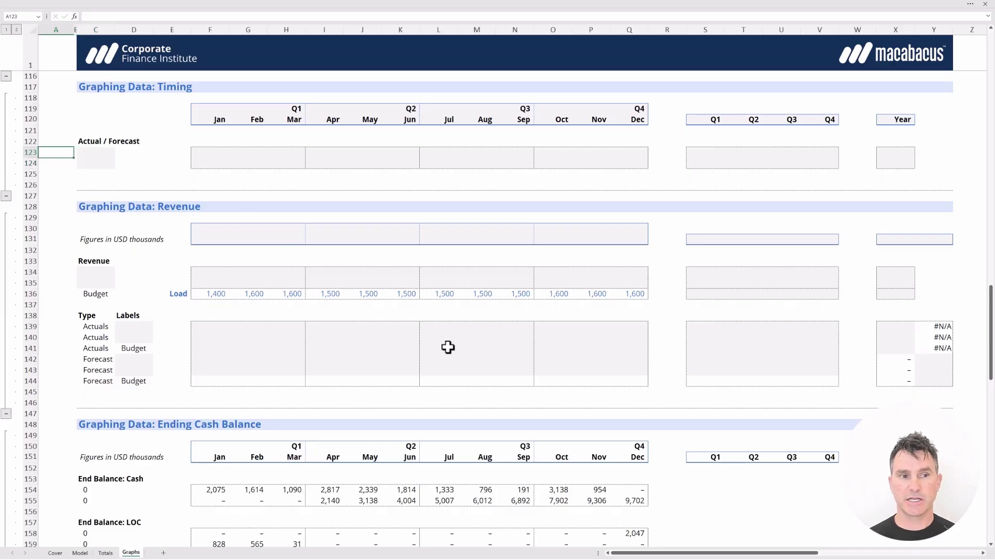
pyautogui.hotkey('shift', 'Right')
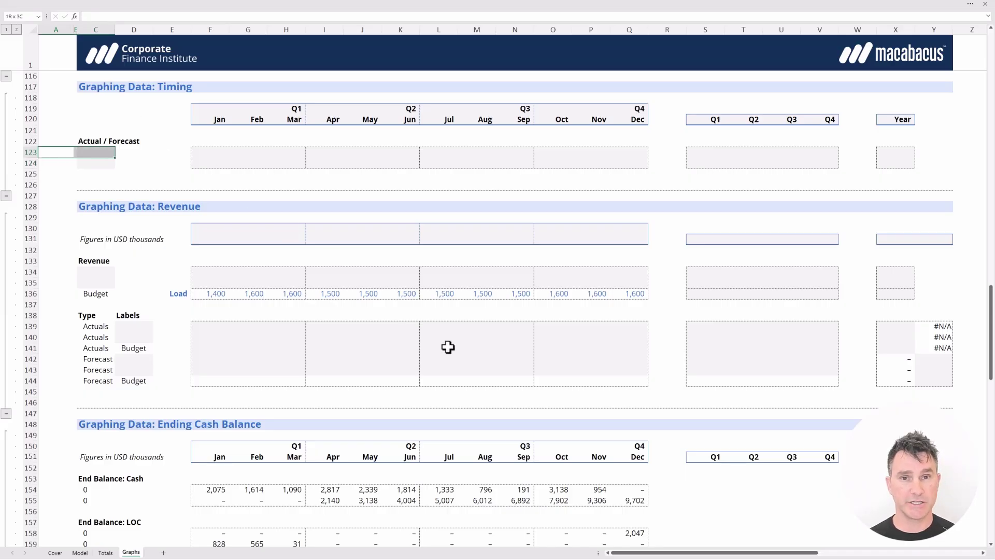
pyautogui.press('Right')
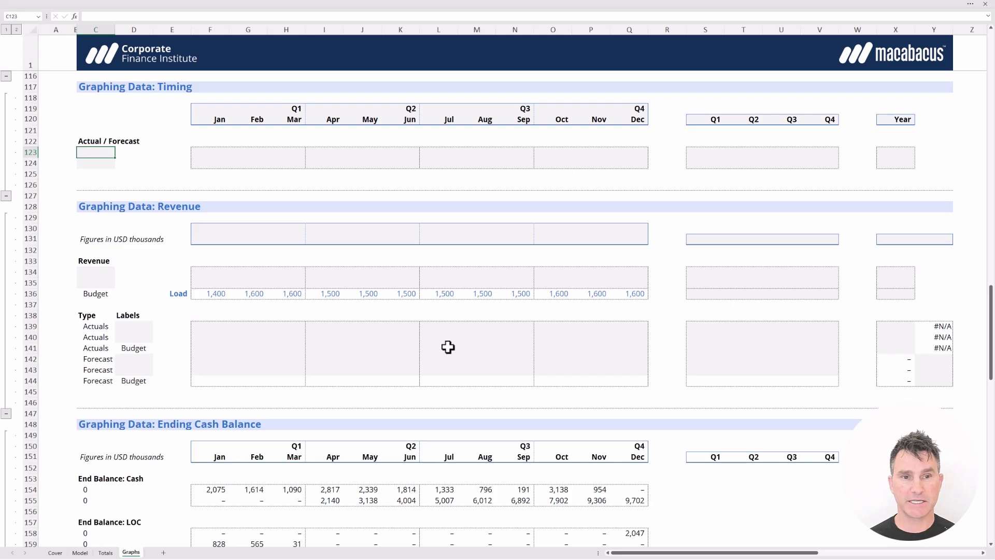
pyautogui.write('=')
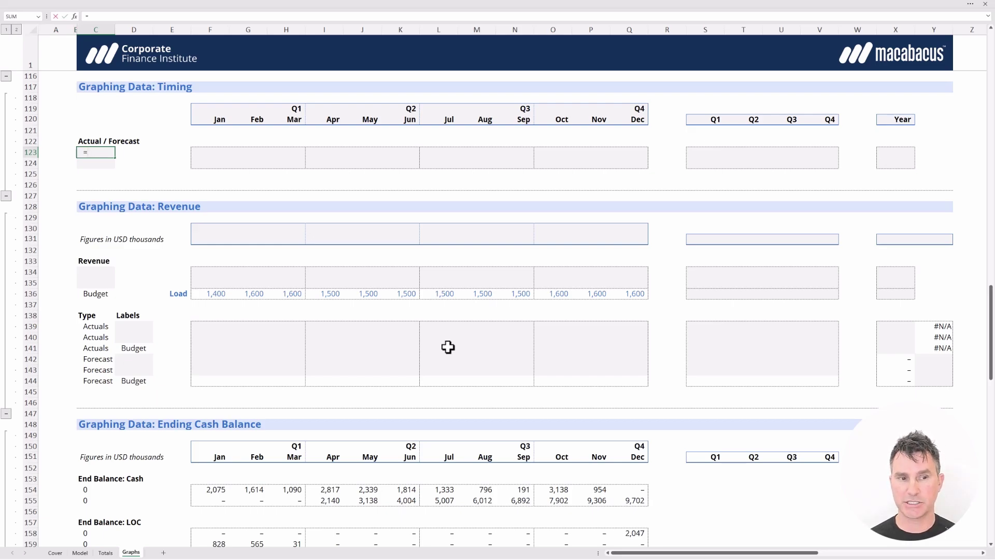
pyautogui.hotkey('ctrl', 'pageup')
pyautogui.press('Down')
pyautogui.press('Down')
pyautogui.press('Down')
pyautogui.press('Down')
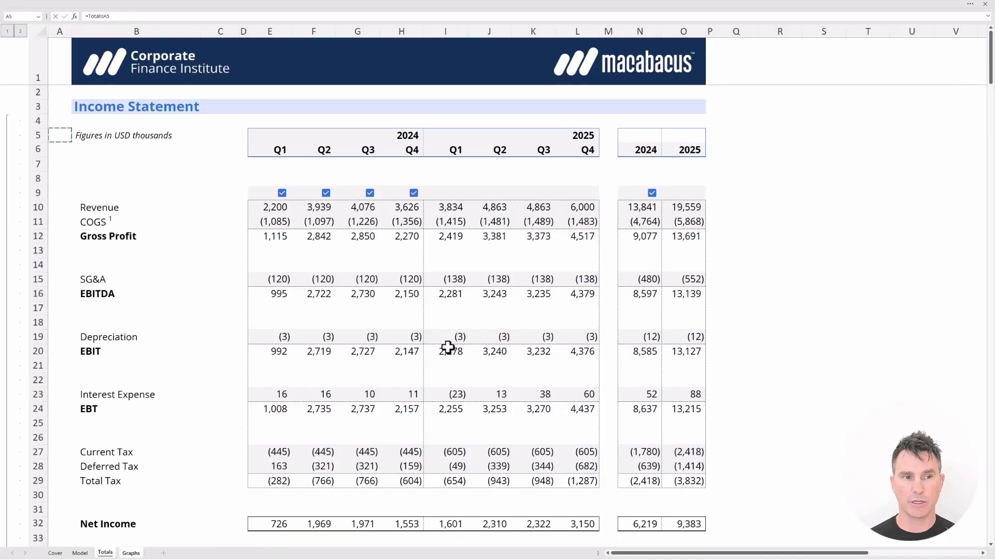
pyautogui.press('Right')
pyautogui.press('Right')
pyautogui.press('Right')
pyautogui.press('Right')
pyautogui.press('Right')
pyautogui.press('Right')
pyautogui.press('Right')
pyautogui.press('Right')
pyautogui.press('Right')
pyautogui.press('Right')
pyautogui.press('Right')
pyautogui.press('Right')
pyautogui.press('Right')
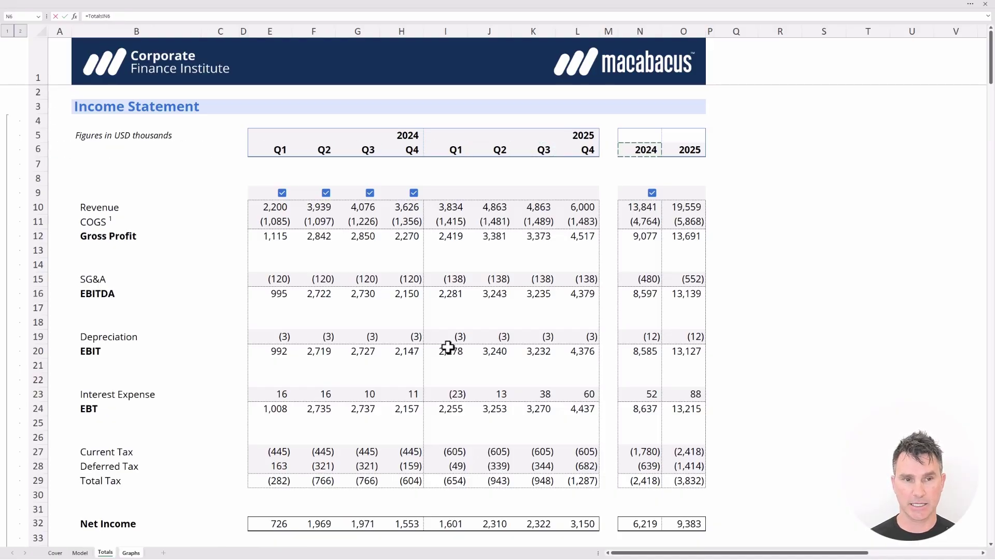
pyautogui.hotkey('ctrl', 'Return')
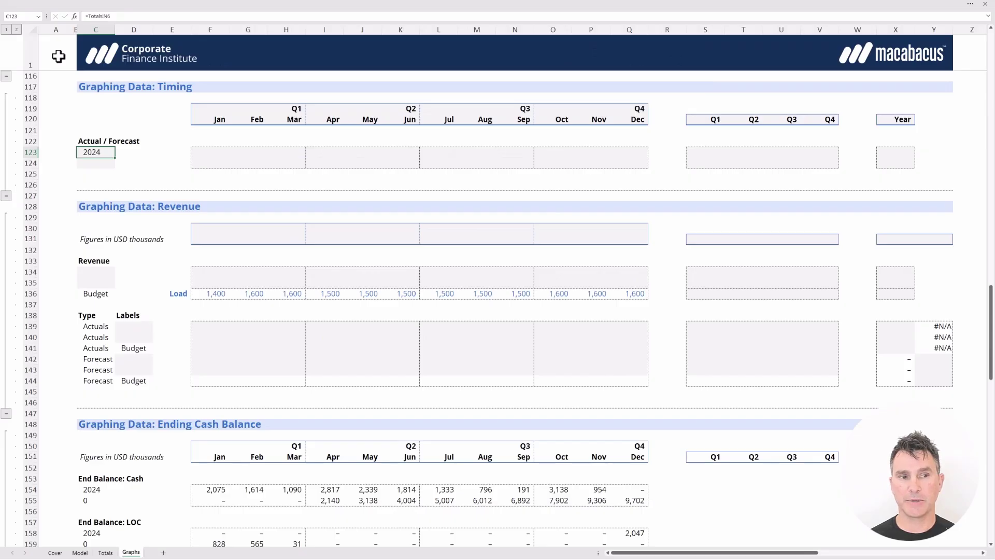
# Link the second Actual / Forecast row label, C124, to the 2025 annual header on the Totals sheet with =Totals!O6
pyautogui.hotkey('shift', 'Down')
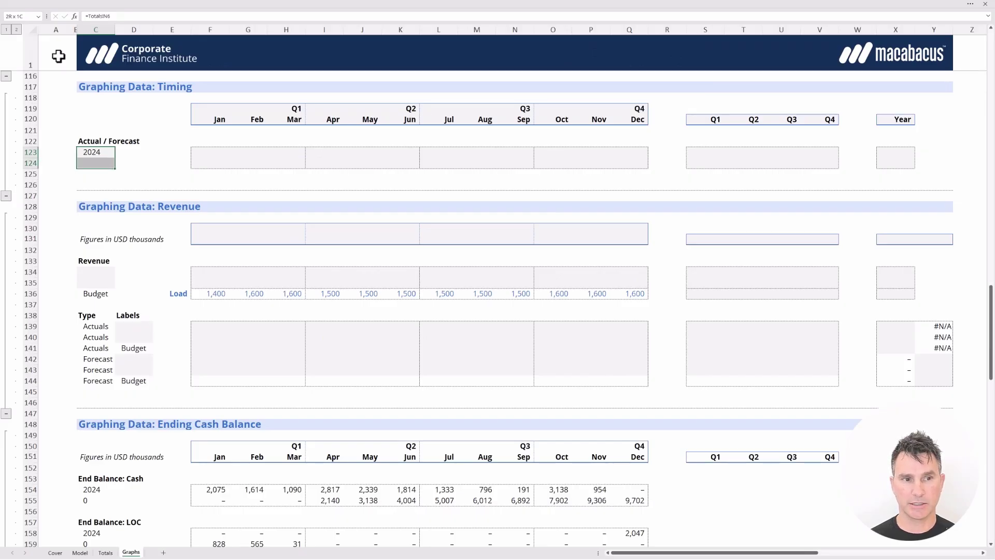
pyautogui.press('Down')
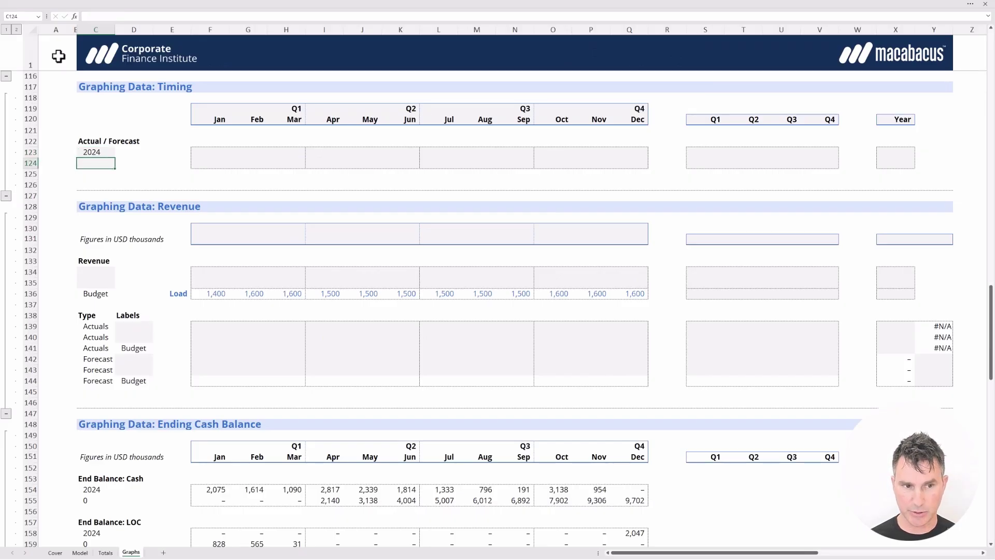
pyautogui.write('=')
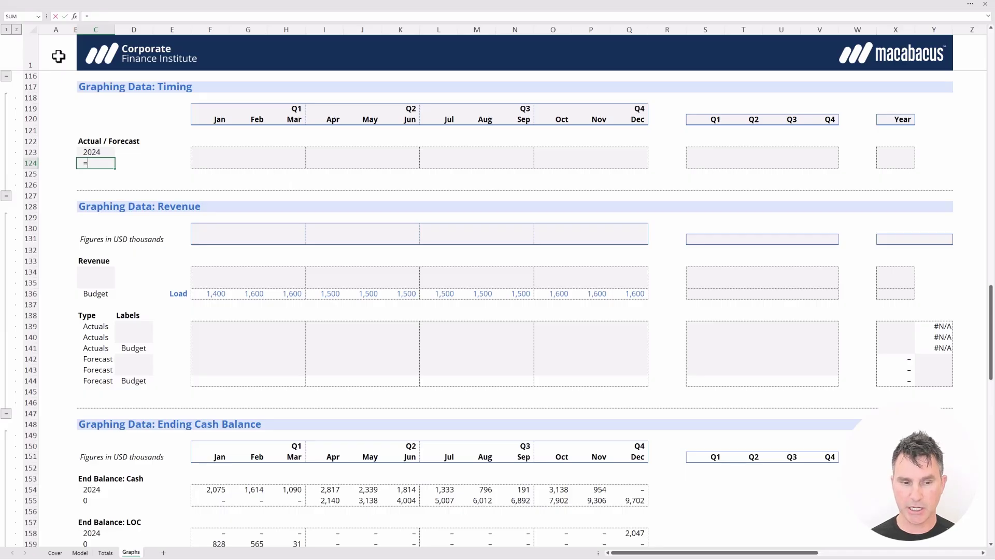
pyautogui.hotkey('ctrl', 'pageup')
pyautogui.press('Down')
pyautogui.press('Down')
pyautogui.press('Down')
pyautogui.press('Down')
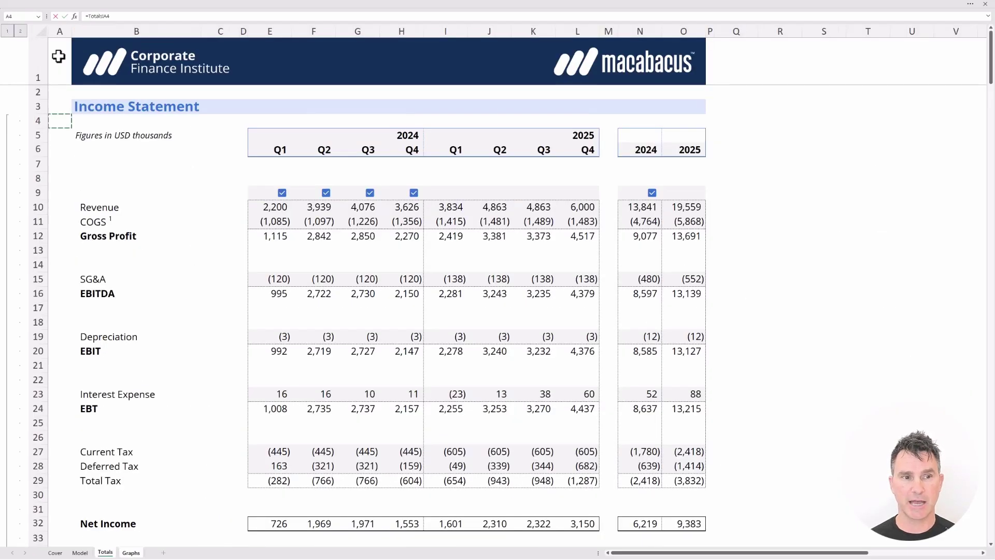
pyautogui.press('Right')
pyautogui.press('Right')
pyautogui.press('Right')
pyautogui.press('Right')
pyautogui.press('Right')
pyautogui.press('Right')
pyautogui.press('Right')
pyautogui.press('Right')
pyautogui.press('Right')
pyautogui.press('Right')
pyautogui.press('Right')
pyautogui.press('Right')
pyautogui.press('Right')
pyautogui.press('Right')
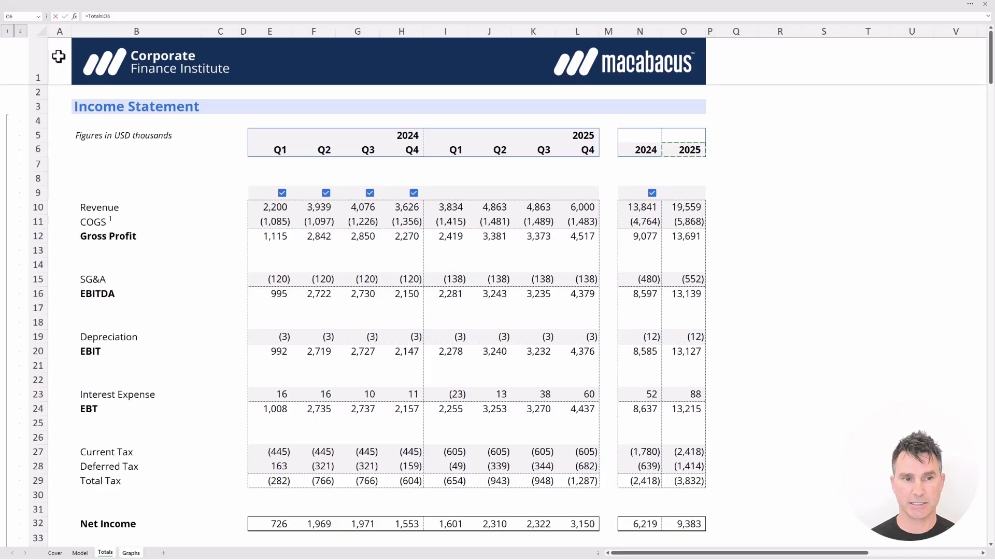
pyautogui.press('Return')
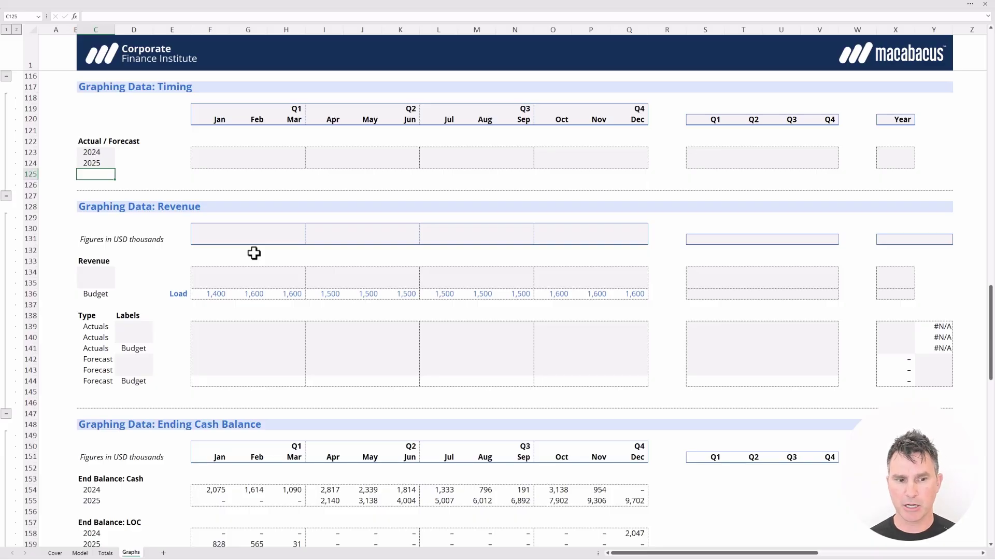
# Examine how the month headers and Total Revenue row are laid out across 2024 and 2025 on the Model sheet
pyautogui.hotkey('ctrl', 'pageup')
pyautogui.hotkey('ctrl', 'pageup')
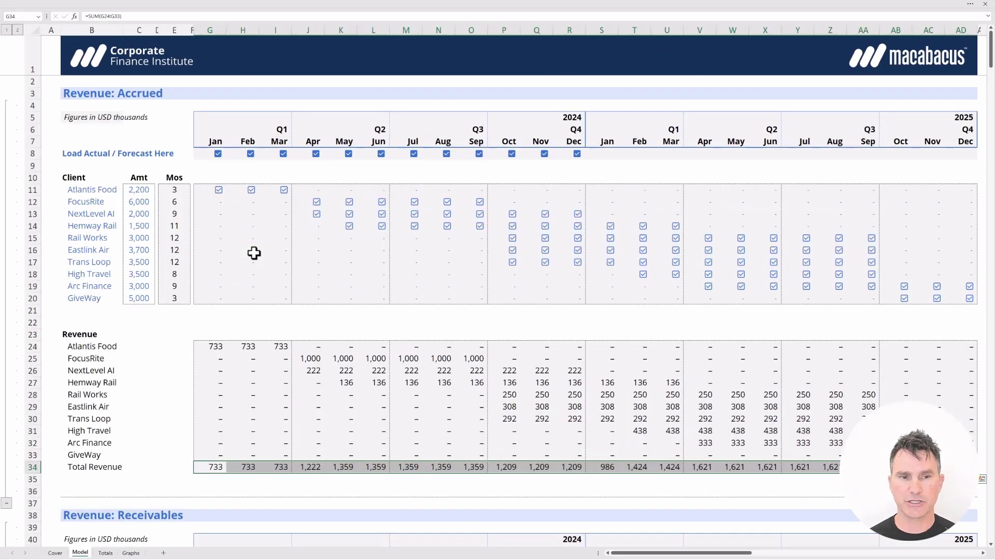
pyautogui.hotkey('ctrl', 'Up')
pyautogui.hotkey('ctrl', 'Up')
pyautogui.hotkey('ctrl', 'Up')
pyautogui.hotkey('ctrl', 'Up')
pyautogui.hotkey('ctrl', 'Up')
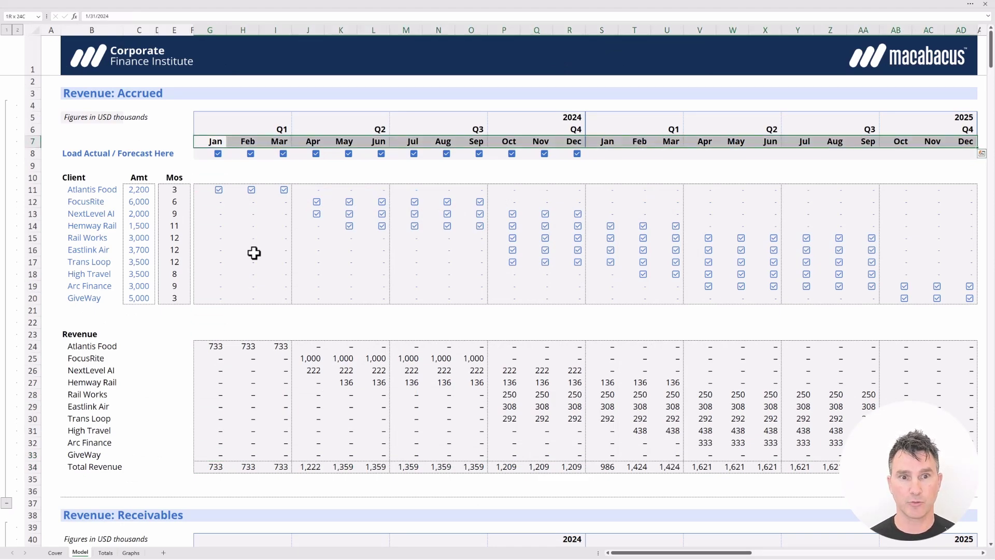
pyautogui.hotkey('ctrl', 'Down')
pyautogui.hotkey('ctrl', 'Down')
pyautogui.hotkey('ctrl', 'Down')
pyautogui.hotkey('ctrl', 'Down')
pyautogui.hotkey('ctrl', 'Down')
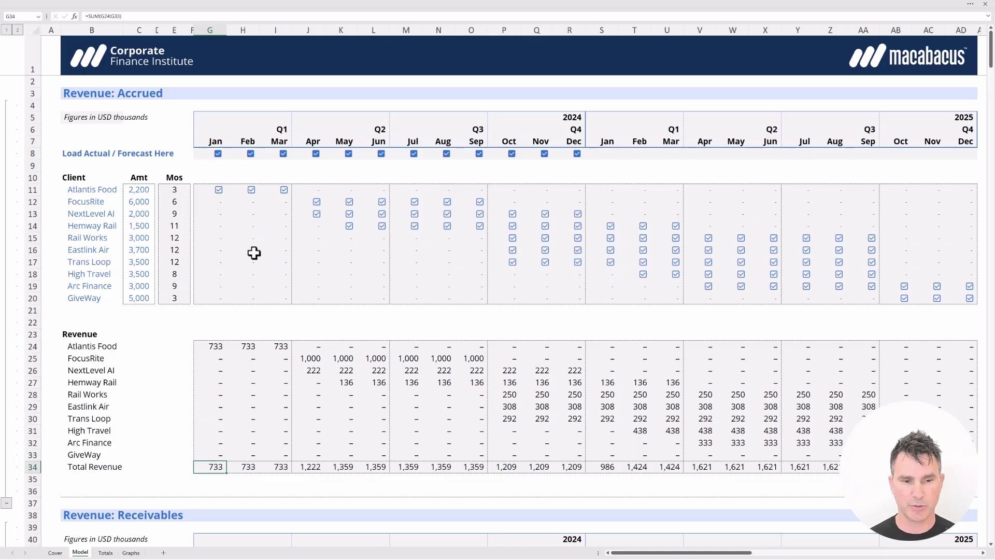
# Compare the 24-month Total Revenue row on the Model sheet with the two 12-month Actual / Forecast rows on the Graphs sheet
pyautogui.hotkey('ctrl', 'shift', 'Right')
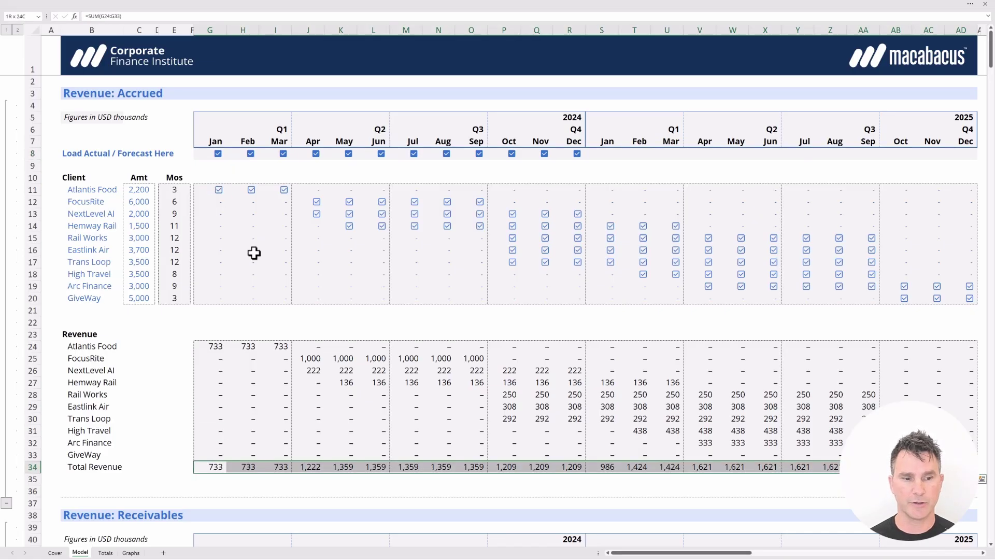
pyautogui.hotkey('ctrl', 'pagedown')
pyautogui.hotkey('ctrl', 'pagedown')
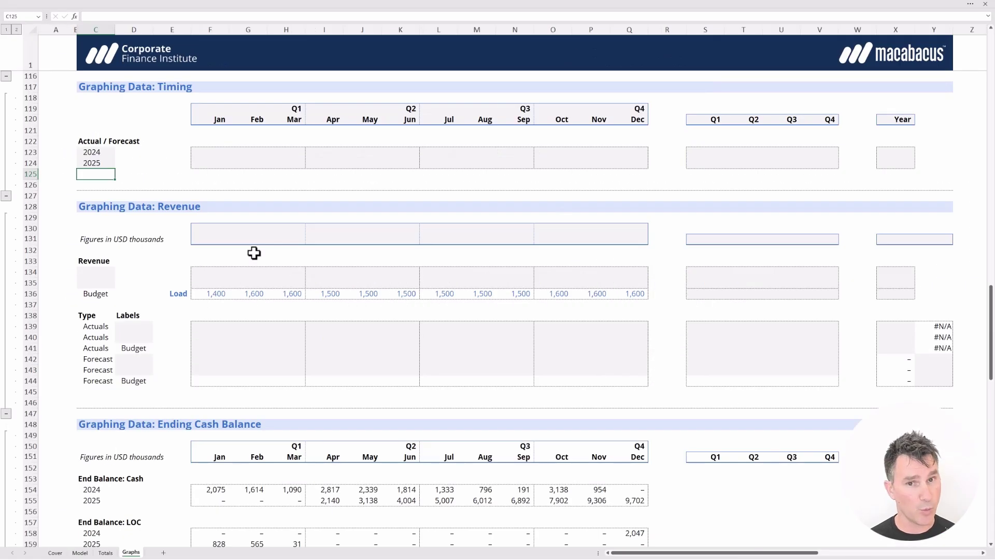
pyautogui.press('Up')
pyautogui.press('Up')
pyautogui.press('Right')
pyautogui.press('Right')
pyautogui.press('Right')
pyautogui.press('Right')
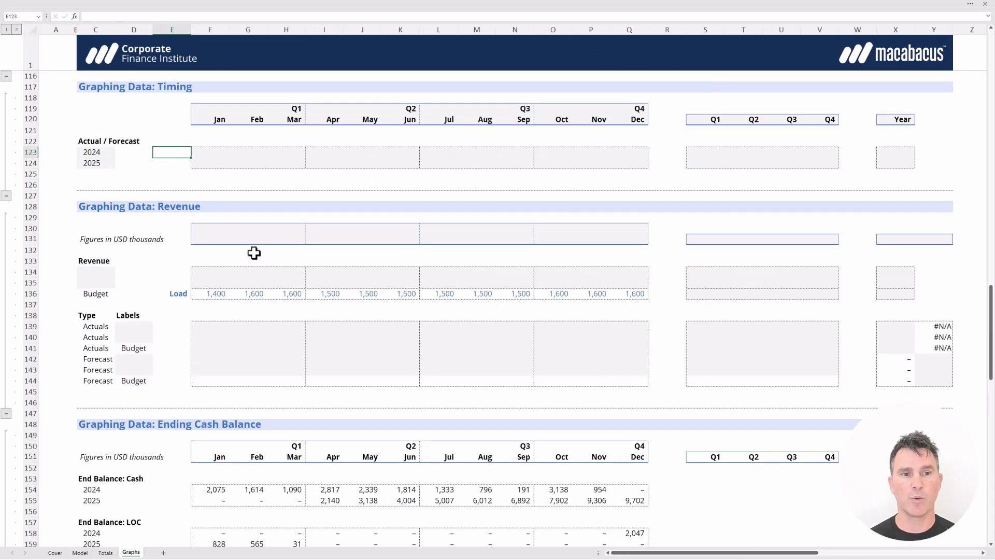
pyautogui.press('Left')
pyautogui.hotkey('shift', 'Right')
pyautogui.hotkey('shift', 'Right')
pyautogui.hotkey('shift', 'Right')
pyautogui.hotkey('shift', 'Right')
pyautogui.hotkey('shift', 'Right')
pyautogui.hotkey('shift', 'Right')
pyautogui.hotkey('shift', 'Right')
pyautogui.hotkey('shift', 'Right')
pyautogui.hotkey('shift', 'Right')
pyautogui.hotkey('shift', 'Right')
pyautogui.hotkey('shift', 'Right')
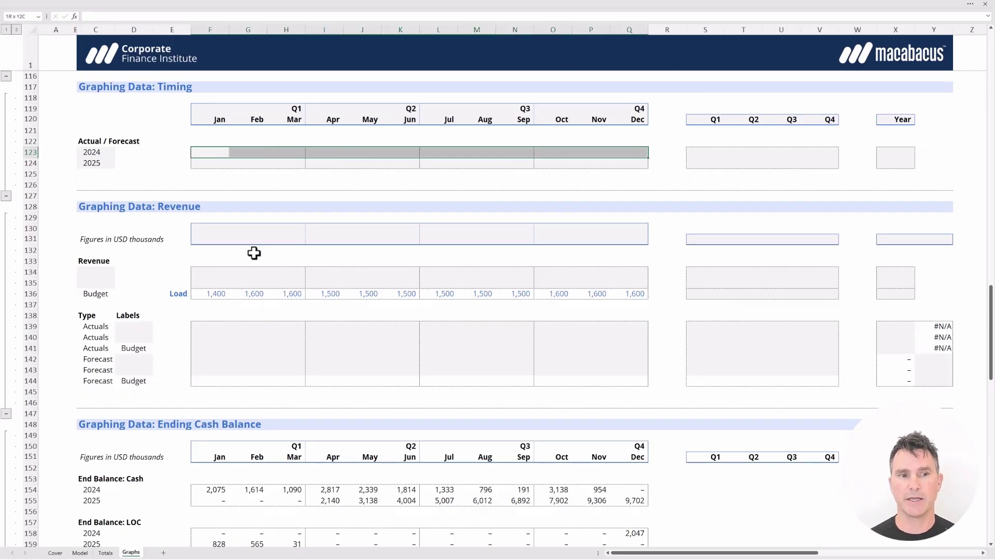
pyautogui.press('Down')
pyautogui.hotkey('shift', 'Right')
pyautogui.hotkey('shift', 'Right')
pyautogui.hotkey('shift', 'Right')
pyautogui.hotkey('shift', 'Right')
pyautogui.hotkey('shift', 'Right')
pyautogui.hotkey('shift', 'Right')
pyautogui.hotkey('shift', 'Right')
pyautogui.hotkey('shift', 'Right')
pyautogui.hotkey('shift', 'Right')
pyautogui.hotkey('shift', 'Right')
pyautogui.hotkey('shift', 'Right')
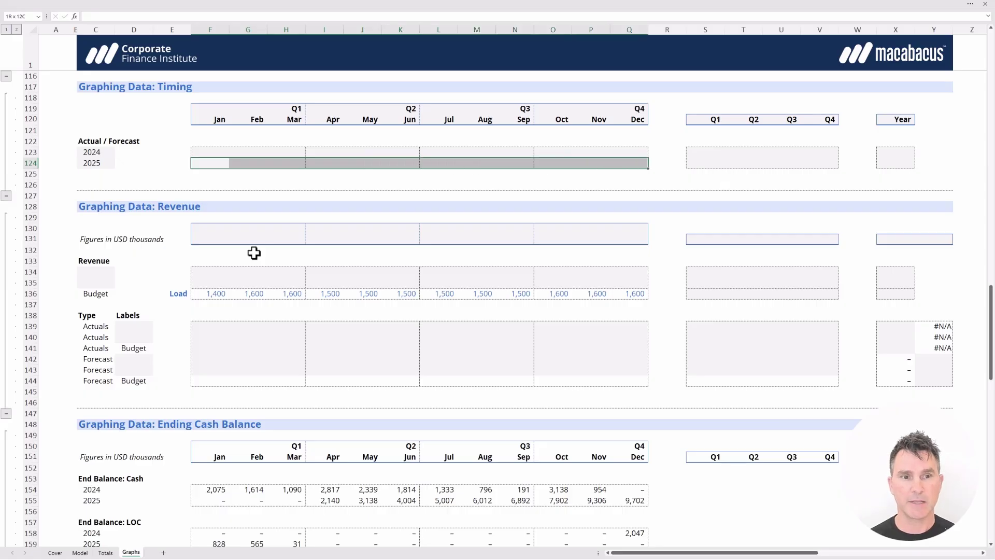
pyautogui.hotkey('shift', 'Up')
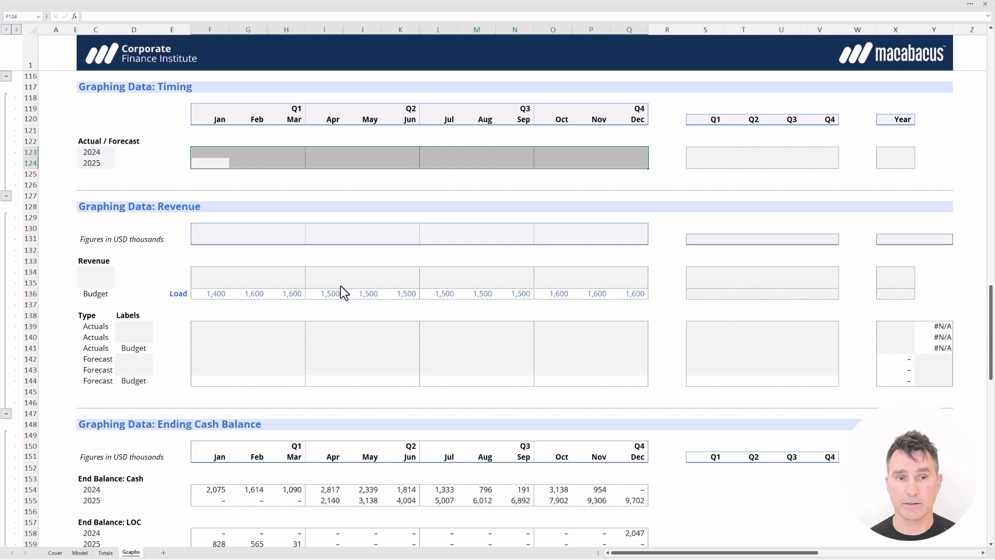
# Examine the Actual / Forecast range F123:X124 across the month, quarter and year columns of the Timing section
pyautogui.press('Up')
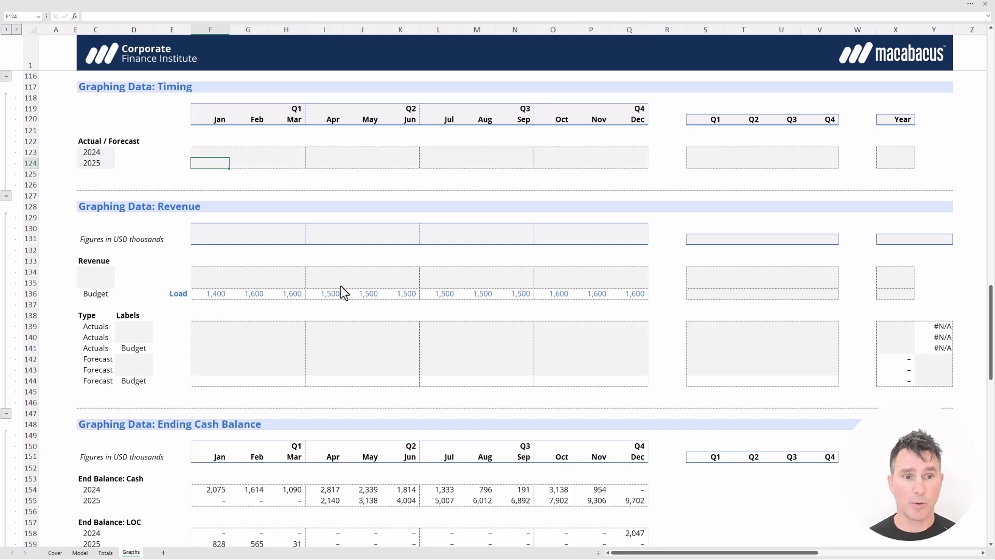
pyautogui.hotkey('shift', 'Down')
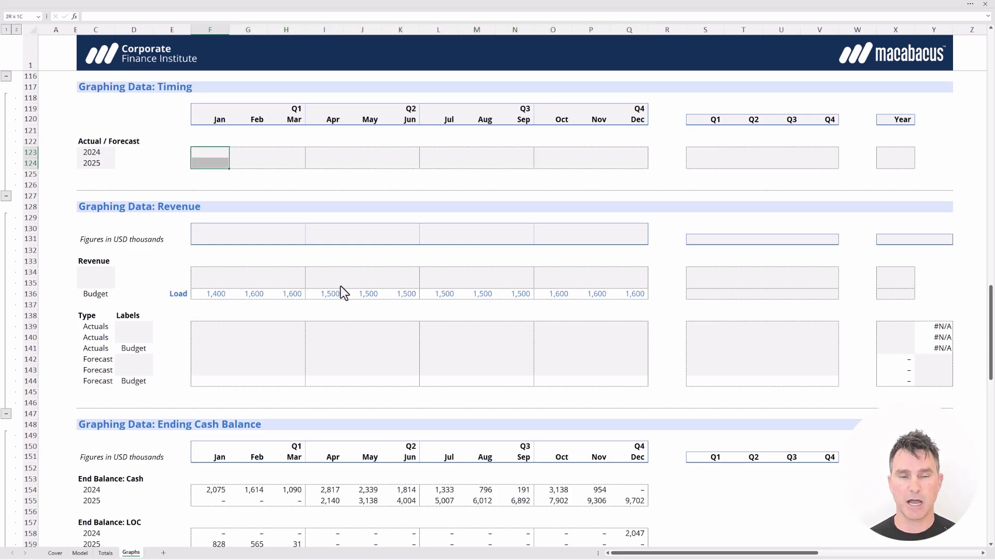
pyautogui.hotkey('shift', 'Right')
pyautogui.hotkey('shift', 'Right')
pyautogui.hotkey('shift', 'Right')
pyautogui.hotkey('shift', 'Right')
pyautogui.hotkey('shift', 'Right')
pyautogui.hotkey('shift', 'Right')
pyautogui.hotkey('shift', 'Right')
pyautogui.hotkey('shift', 'Right')
pyautogui.hotkey('shift', 'Right')
pyautogui.hotkey('shift', 'Right')
pyautogui.hotkey('shift', 'Right')
pyautogui.hotkey('shift', 'Right')
pyautogui.hotkey('shift', 'Right')
pyautogui.hotkey('shift', 'Right')
pyautogui.hotkey('shift', 'Right')
pyautogui.hotkey('shift', 'Right')
pyautogui.hotkey('shift', 'Right')
pyautogui.hotkey('shift', 'Right')
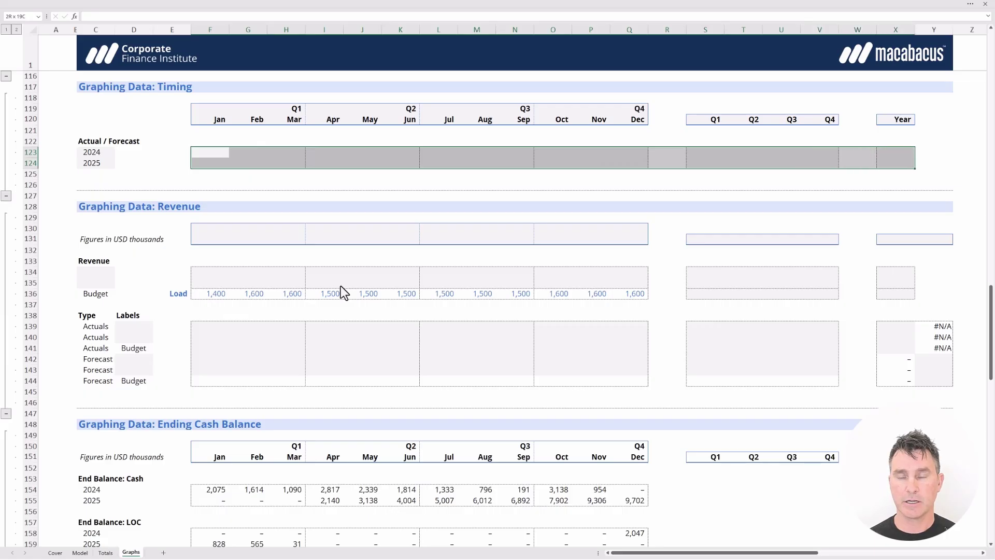
pyautogui.press('Home')
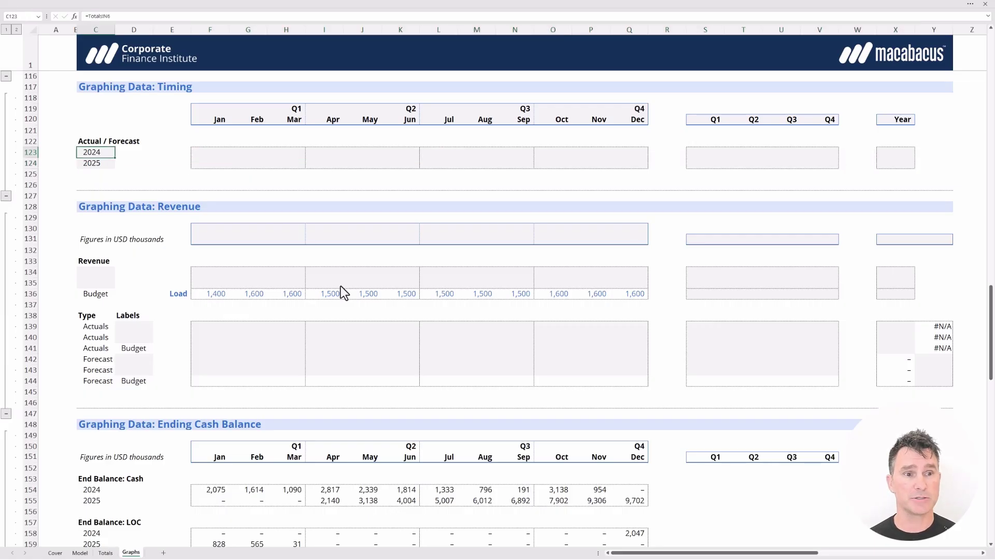
pyautogui.hotkey('ctrl', 'Up')
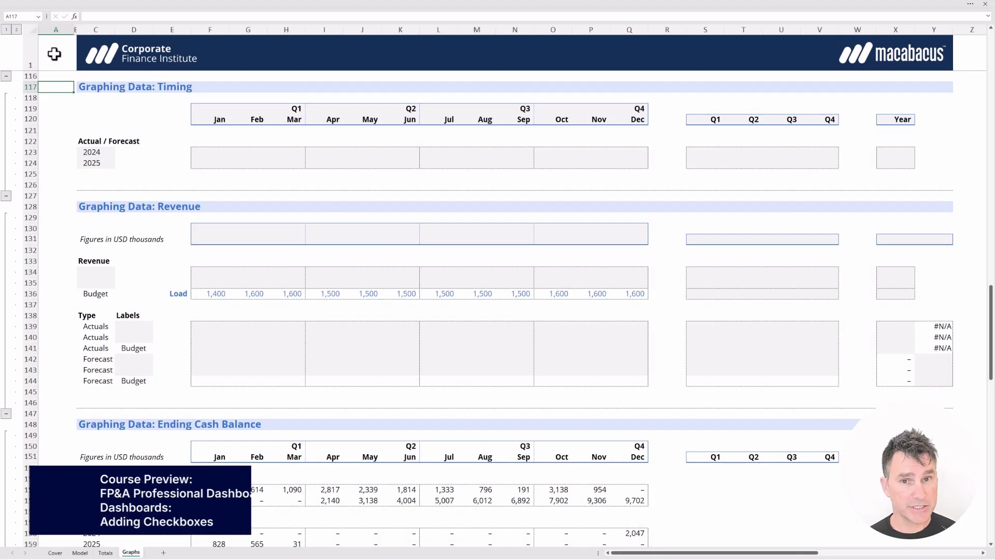
# Test the checkbox format of the 2024 January cell F123 with a value of 1 and clear the cell
pyautogui.press('Down')
pyautogui.press('Down')
pyautogui.press('Down')
pyautogui.press('Down')
pyautogui.press('Down')
pyautogui.press('Right')
pyautogui.press('Right')
pyautogui.press('Right')
pyautogui.press('Right')
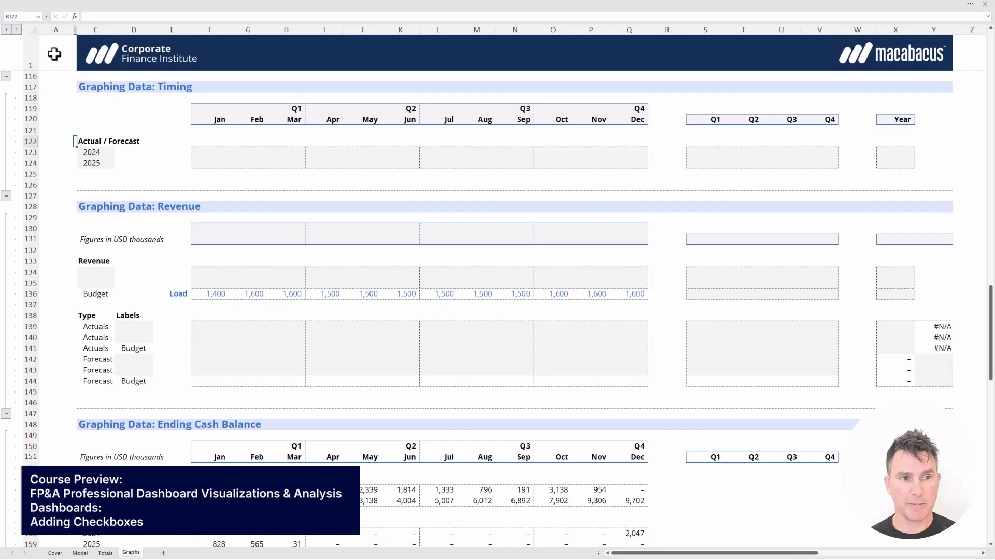
pyautogui.press('Down')
pyautogui.press('Right')
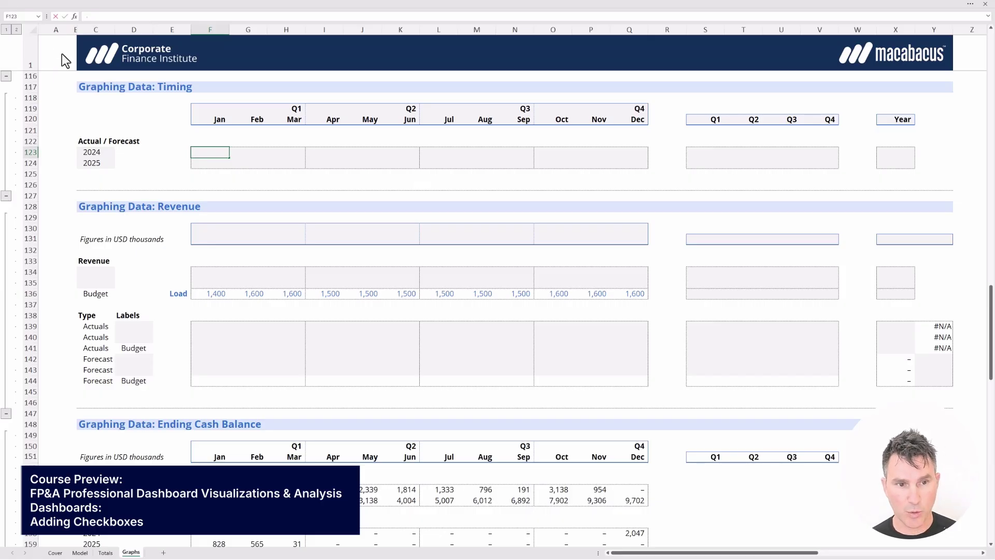
pyautogui.write('1')
pyautogui.press('Return')
pyautogui.hotkey('shift', 'Up')
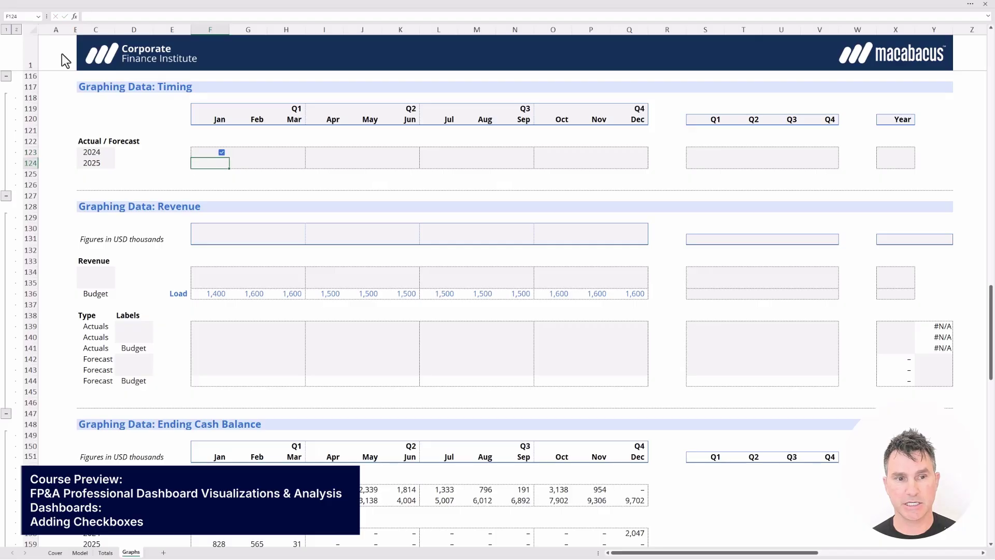
pyautogui.press('Up')
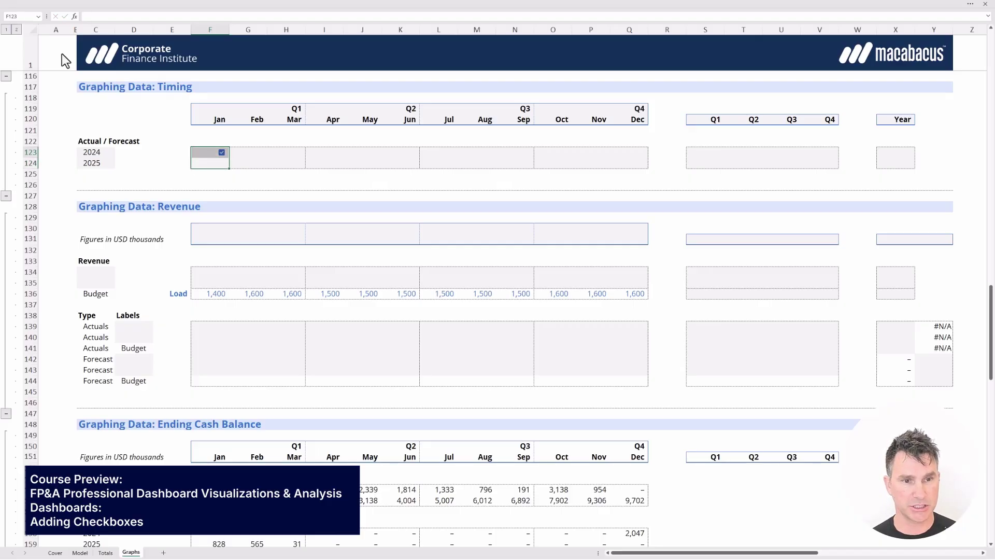
pyautogui.press('Delete')
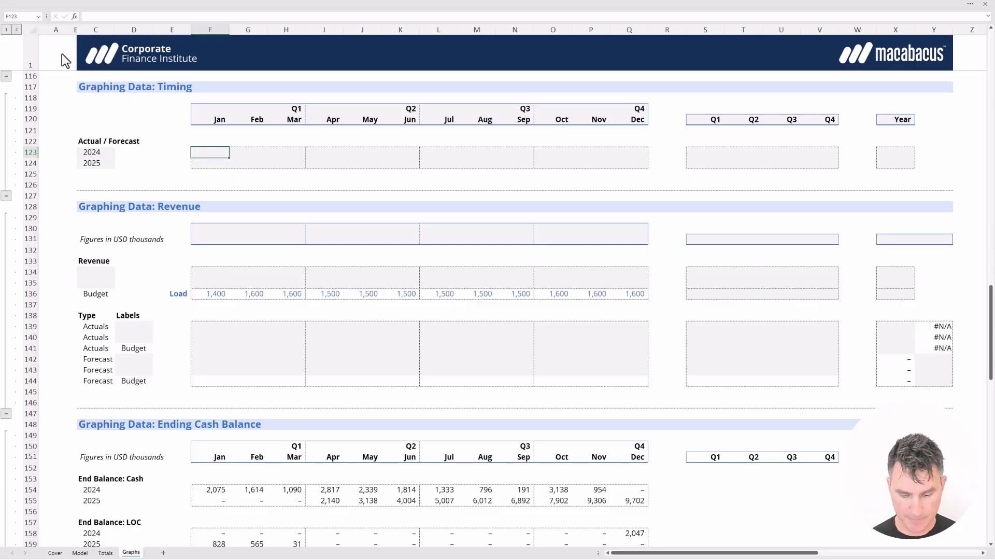
# Link the 2024 January Actual / Forecast flag in F123 to the model's January 2024 load flag with =Model!G8
pyautogui.write('=')
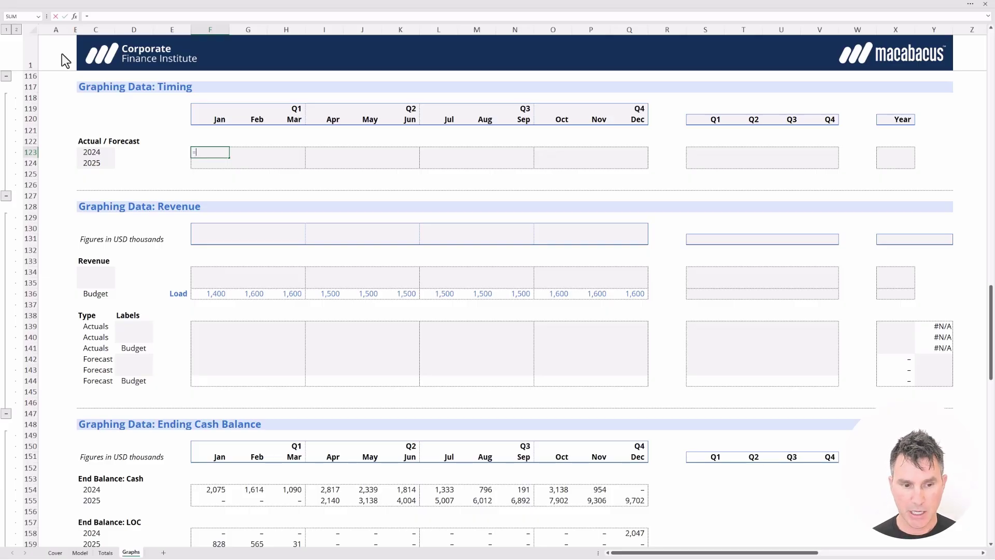
pyautogui.hotkey('ctrl', 'pageup')
pyautogui.hotkey('ctrl', 'pageup')
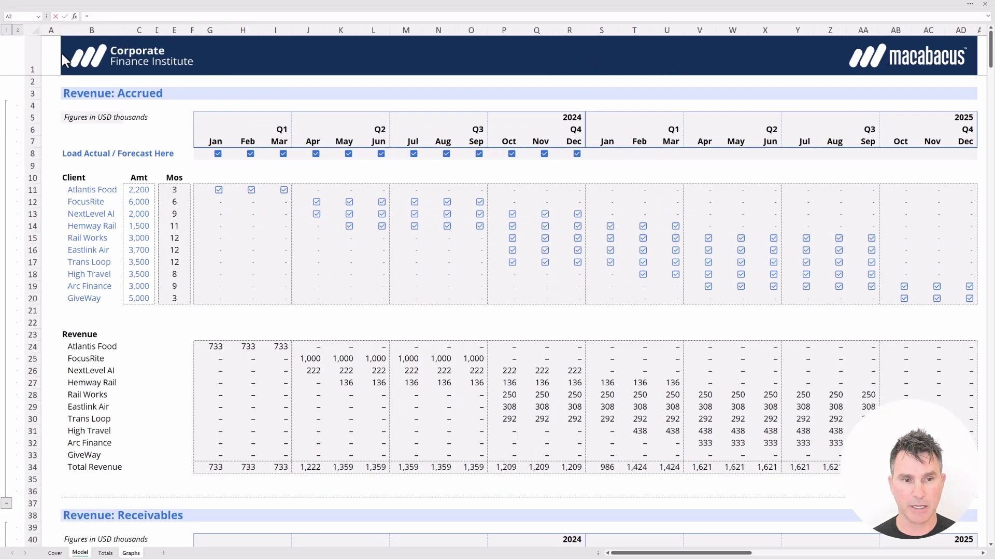
pyautogui.press('Down')
pyautogui.press('Down')
pyautogui.press('Down')
pyautogui.press('Down')
pyautogui.press('Down')
pyautogui.press('Down')
pyautogui.press('Right')
pyautogui.press('Right')
pyautogui.press('Right')
pyautogui.press('Right')
pyautogui.press('Right')
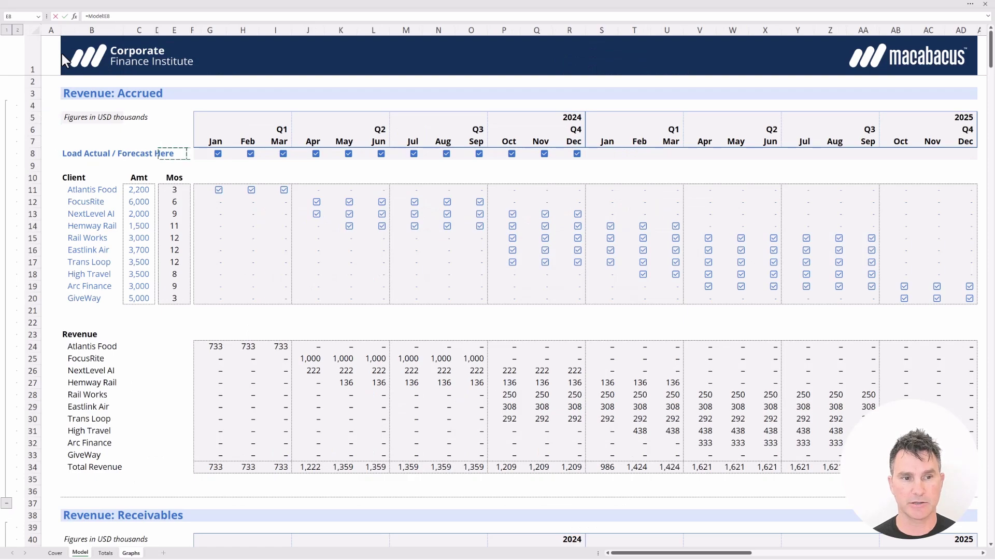
pyautogui.press('Right')
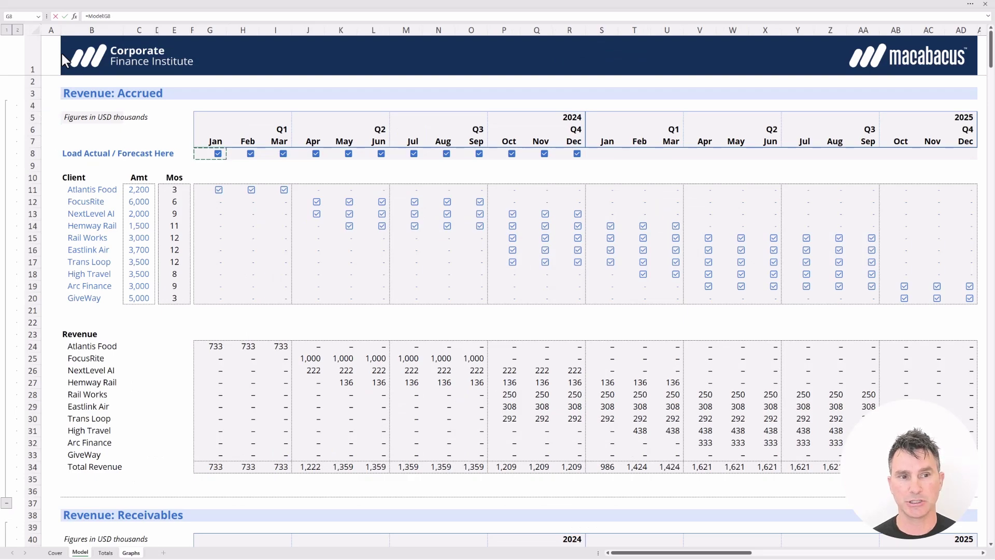
pyautogui.press('Return')
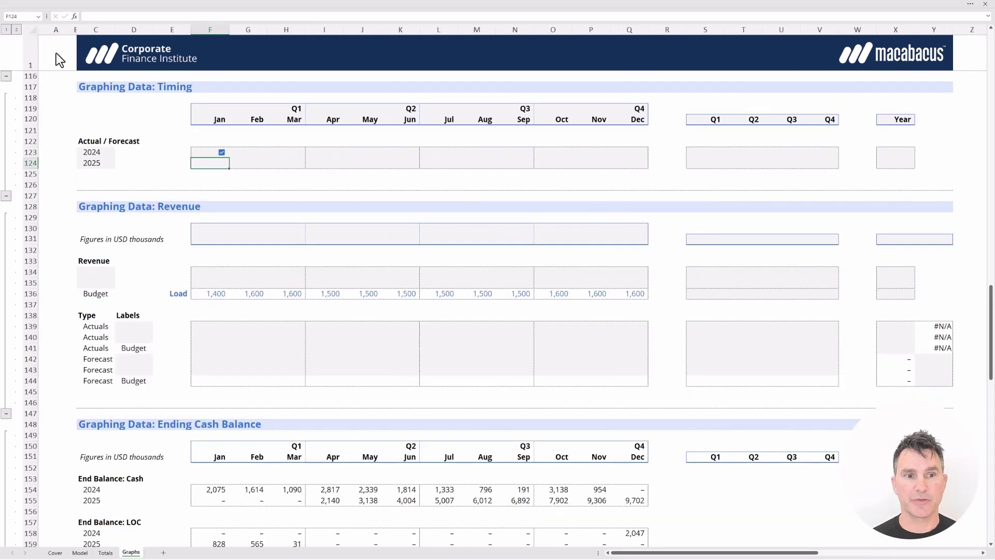
# Link the 2025 January Actual / Forecast flag in F124 to the model's January 2025 load flag with =Model!S8
pyautogui.hotkey('shift', 'Up')
pyautogui.press('Up')
pyautogui.hotkey('shift', 'Left')
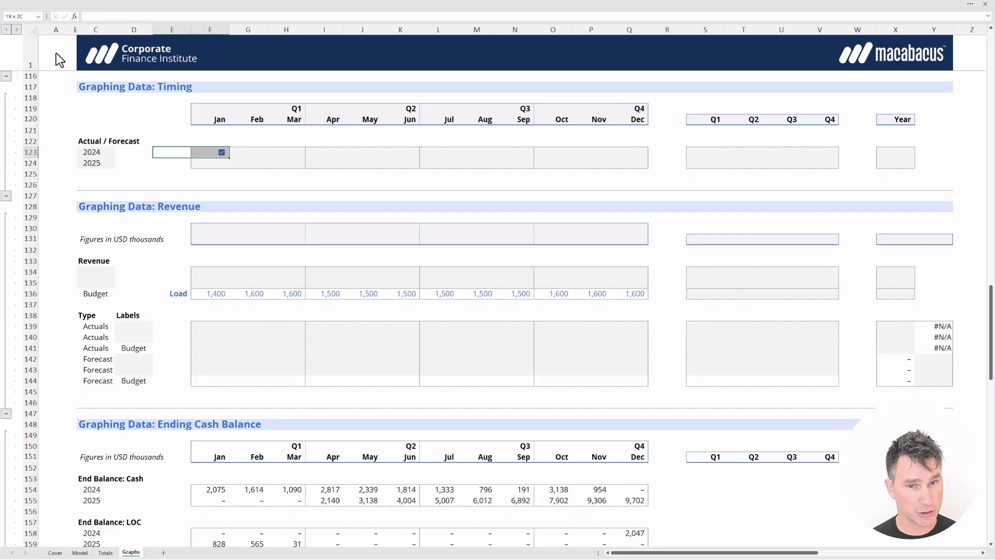
pyautogui.press('Down')
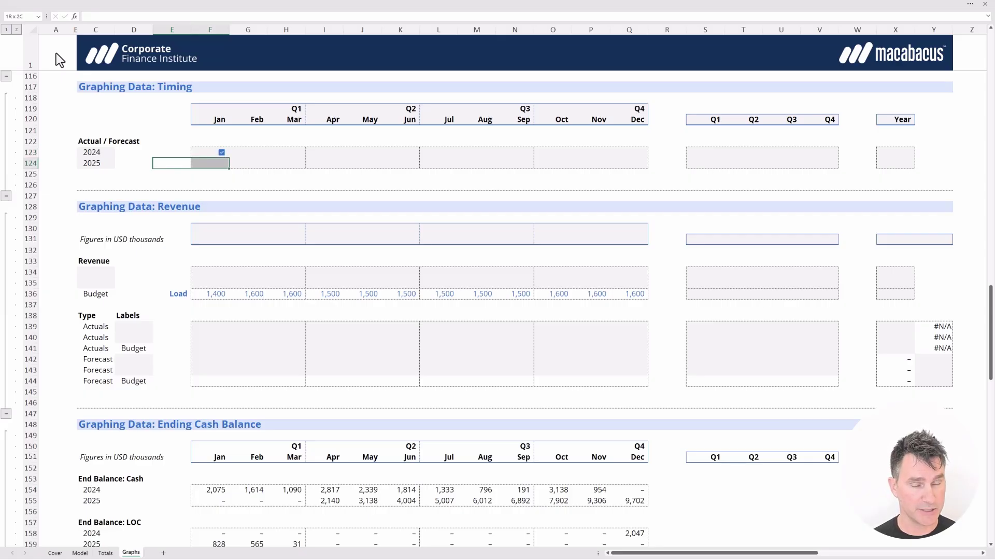
pyautogui.hotkey('shift', 'Right')
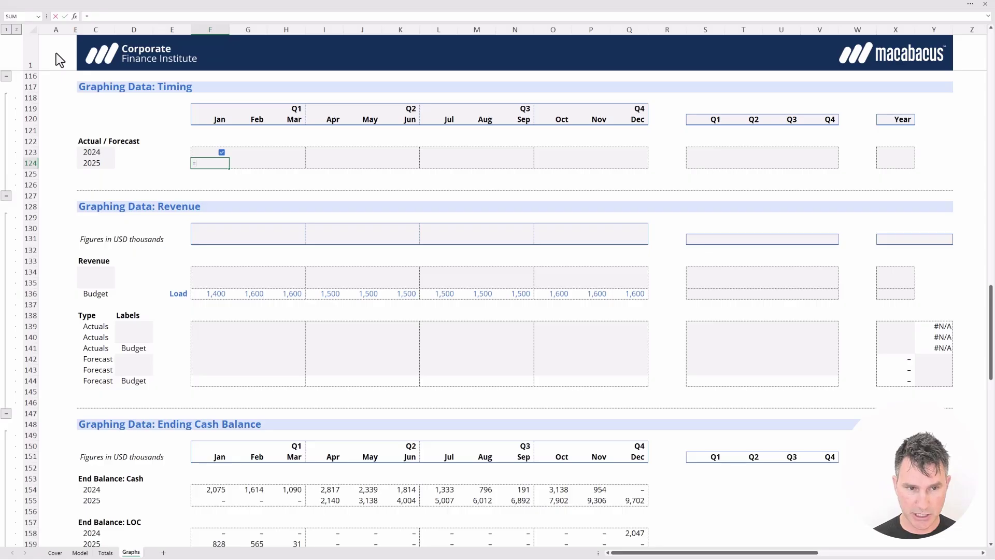
pyautogui.write('=')
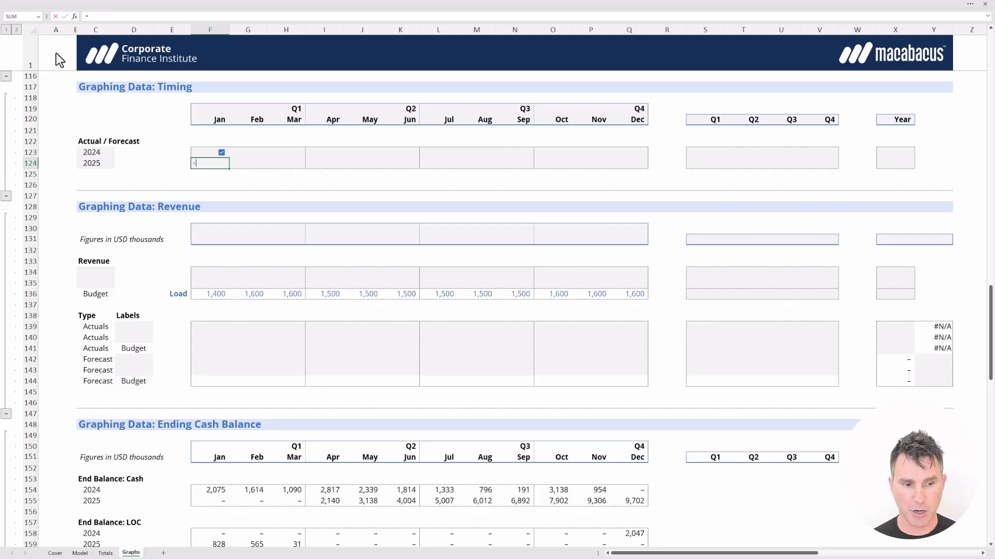
pyautogui.hotkey('ctrl', 'pageup')
pyautogui.hotkey('ctrl', 'pageup')
pyautogui.press('Down')
pyautogui.press('Down')
pyautogui.press('Down')
pyautogui.press('Down')
pyautogui.press('Down')
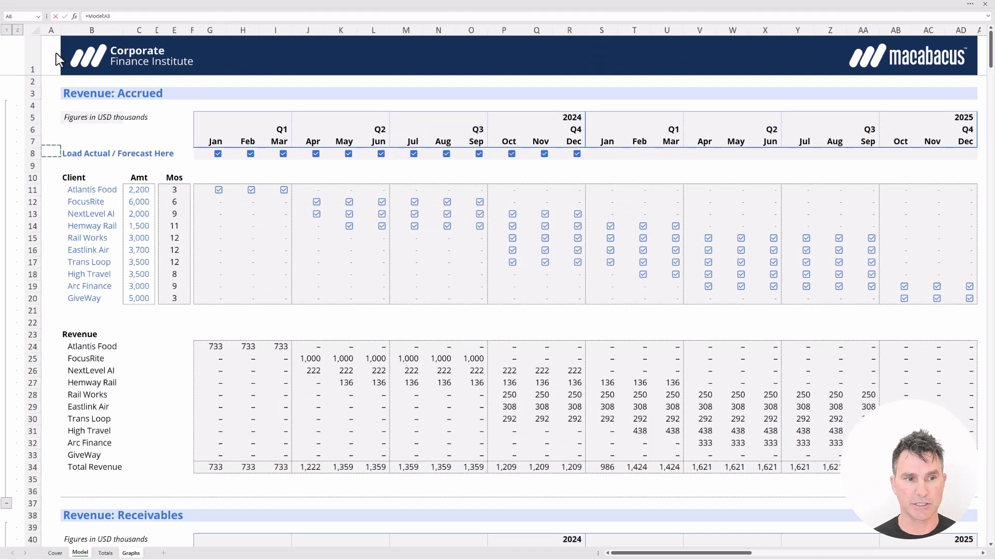
pyautogui.press('Right')
pyautogui.press('Right')
pyautogui.press('Right')
pyautogui.press('Right')
pyautogui.press('Right')
pyautogui.press('Right')
pyautogui.press('Right')
pyautogui.press('Right')
pyautogui.press('Right')
pyautogui.press('Right')
pyautogui.press('Right')
pyautogui.press('Right')
pyautogui.press('Right')
pyautogui.press('Right')
pyautogui.press('Right')
pyautogui.press('Right')
pyautogui.press('Right')
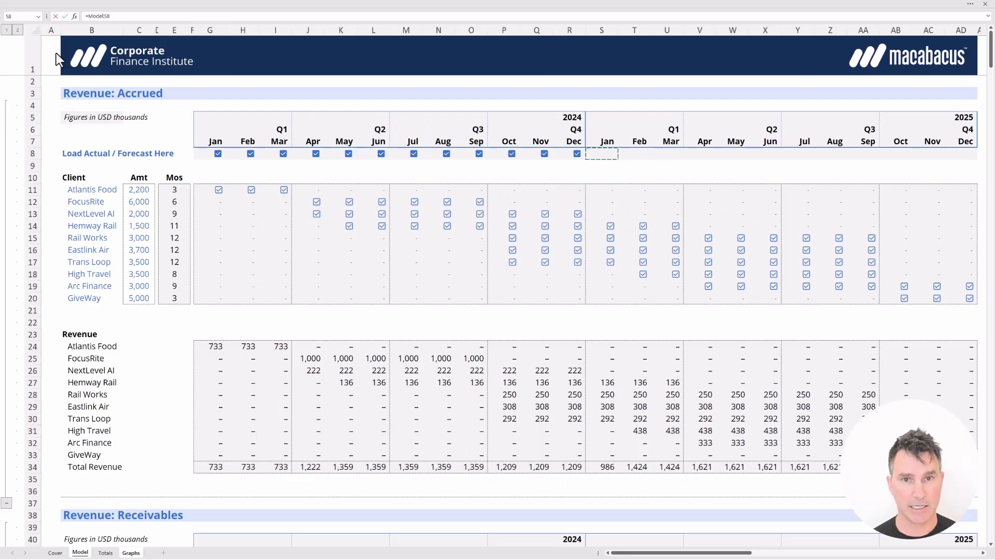
pyautogui.press('Return')
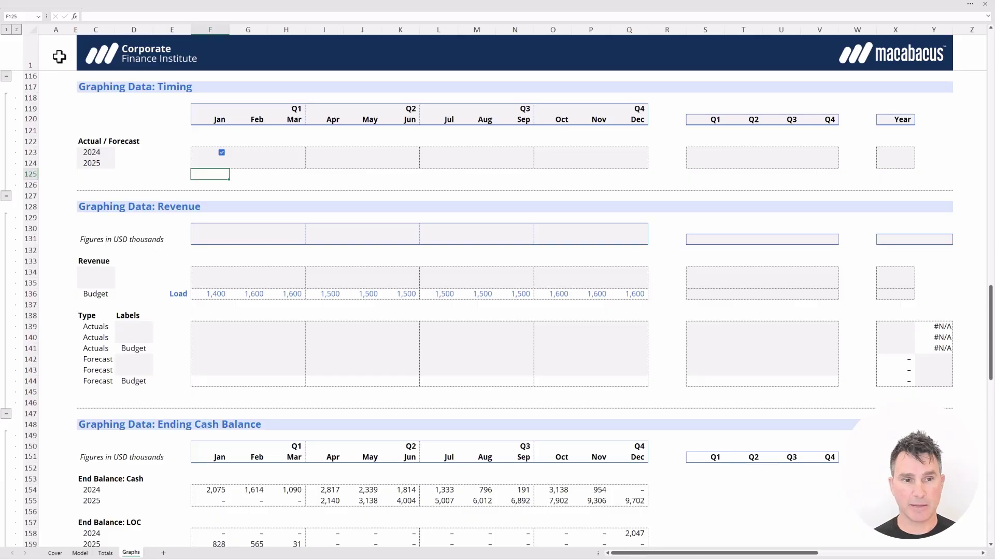
# Check the January flag formulas in F123:F124 and copy them across through December in column Q, pasting formulas only
pyautogui.press('Up')
pyautogui.press('Up')
pyautogui.press('F2')
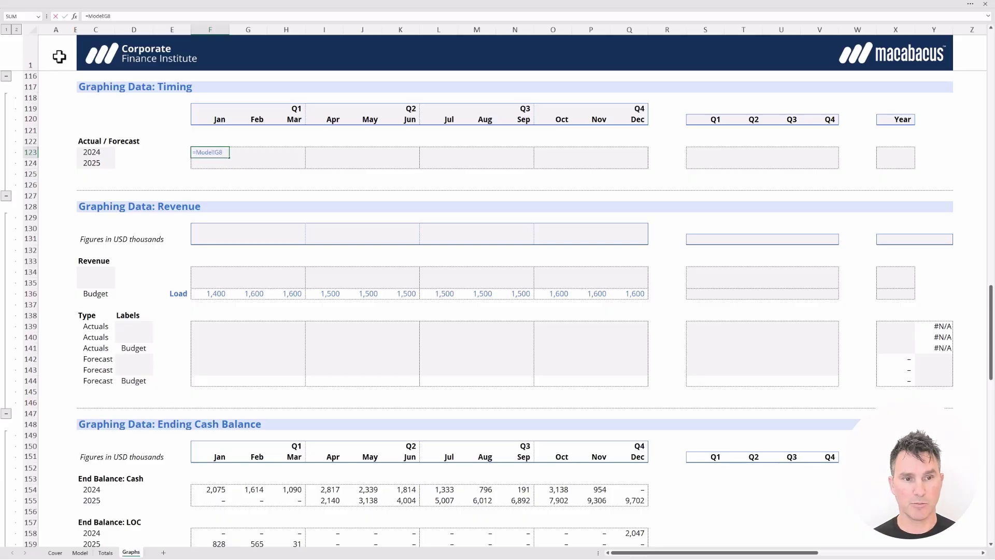
pyautogui.press('Return')
pyautogui.press('F2')
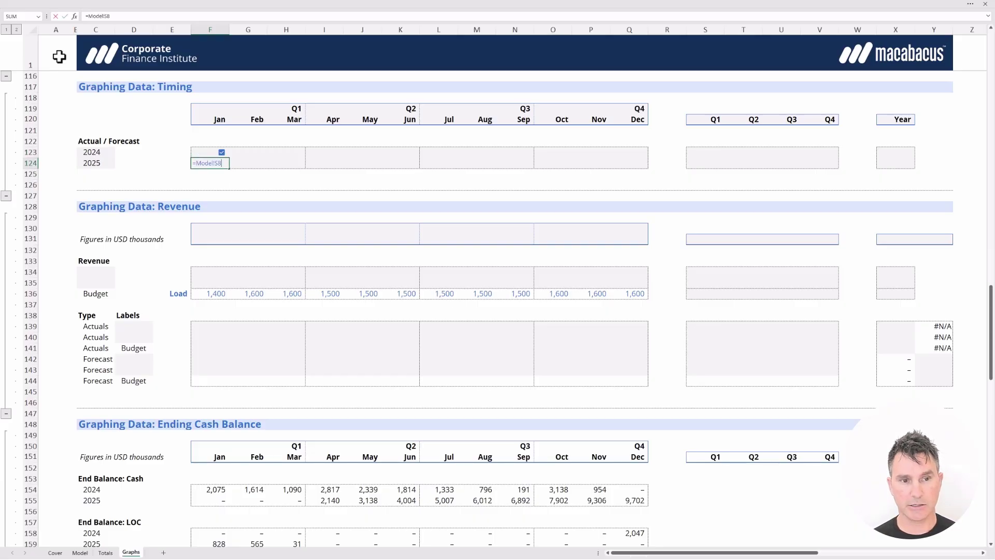
pyautogui.press('Return')
pyautogui.press('Up')
pyautogui.press('Up')
pyautogui.hotkey('shift', 'Down')
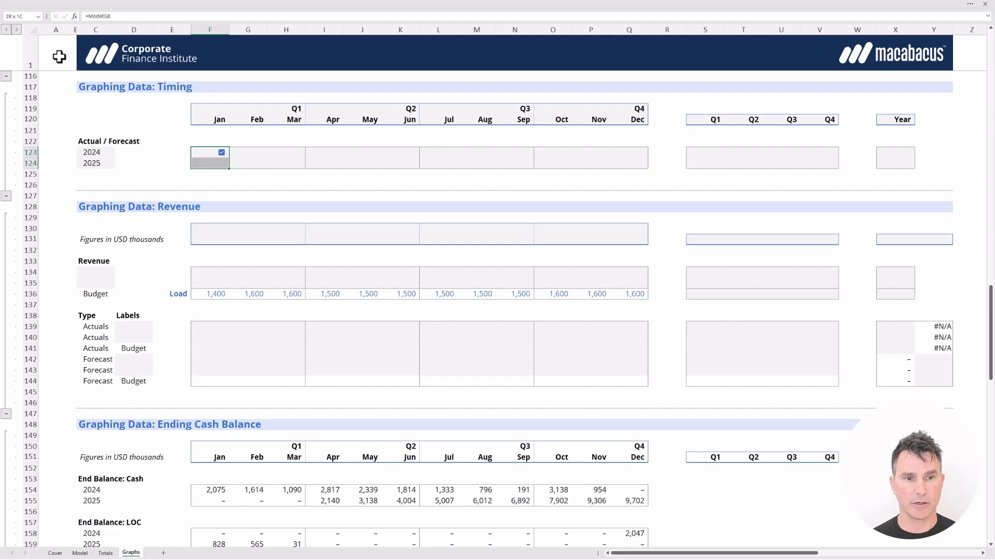
pyautogui.hotkey('ctrl', 'c')
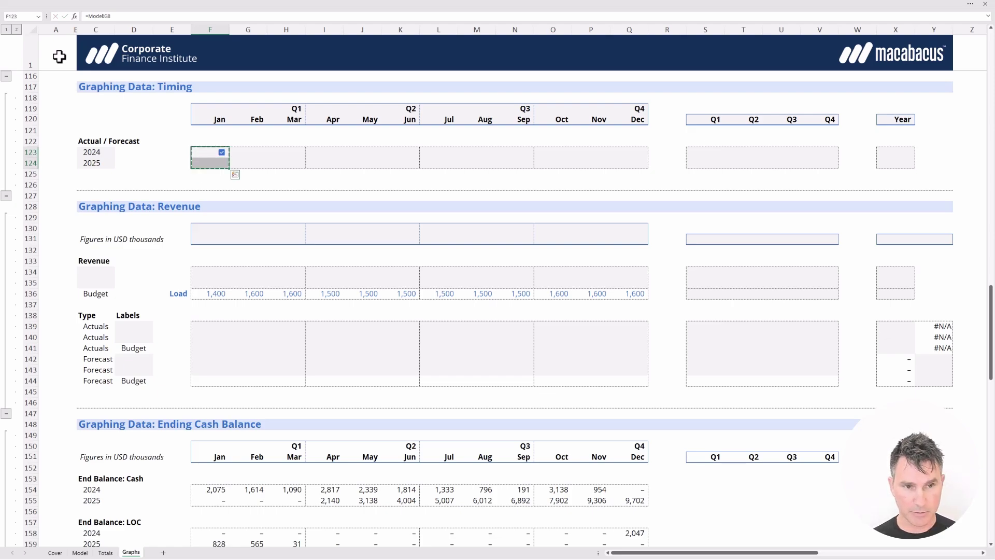
pyautogui.hotkey('shift', 'Right')
pyautogui.hotkey('shift', 'Right')
pyautogui.hotkey('shift', 'Right')
pyautogui.hotkey('shift', 'Right')
pyautogui.hotkey('shift', 'Right')
pyautogui.hotkey('shift', 'Right')
pyautogui.hotkey('shift', 'Right')
pyautogui.hotkey('shift', 'Right')
pyautogui.hotkey('shift', 'Right')
pyautogui.hotkey('shift', 'Right')
pyautogui.hotkey('shift', 'Right')
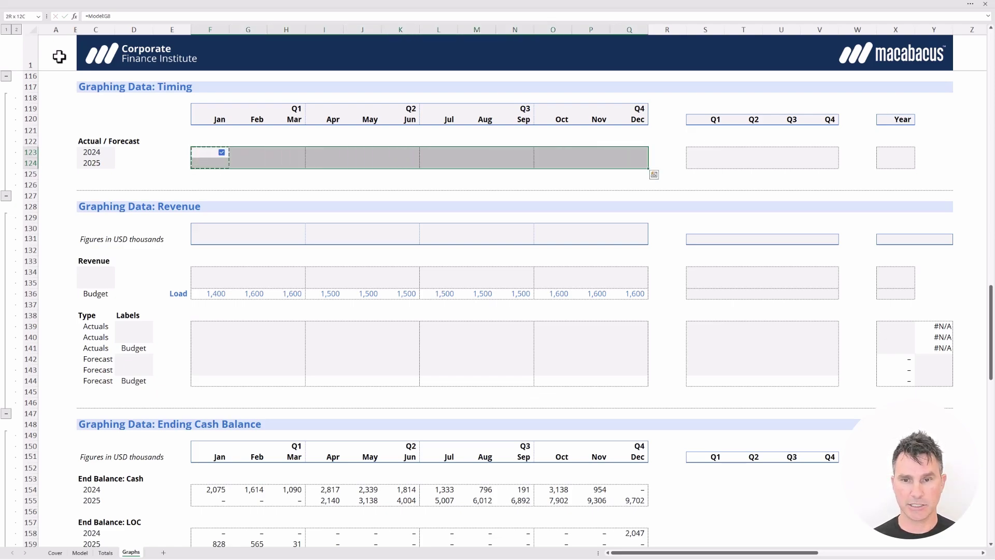
pyautogui.hotkey('alt', 'e')
pyautogui.press('s')
pyautogui.press('f')
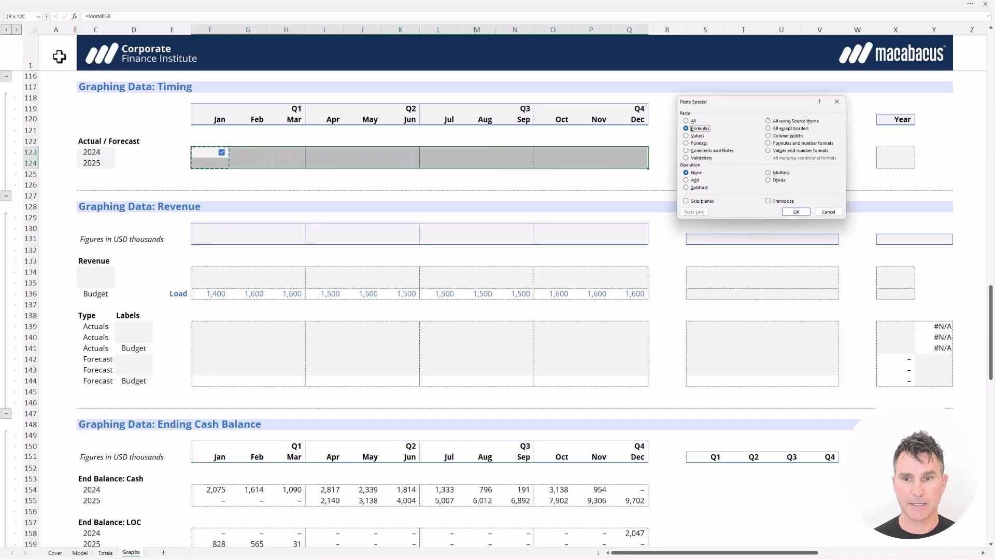
pyautogui.press('Return')
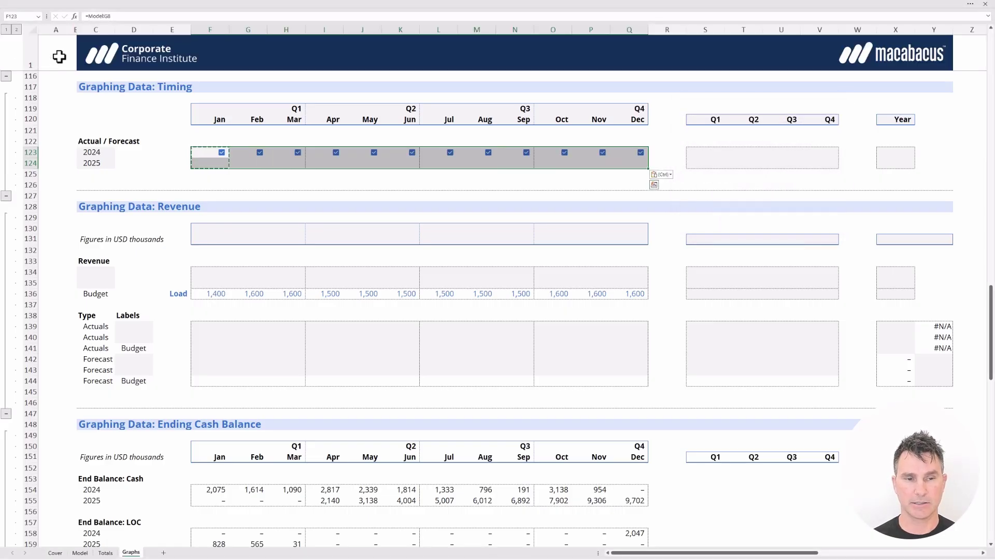
# Review the copied Actual / Forecast flags across the 2024 monthly row up to the quarterly block
pyautogui.press('Escape')
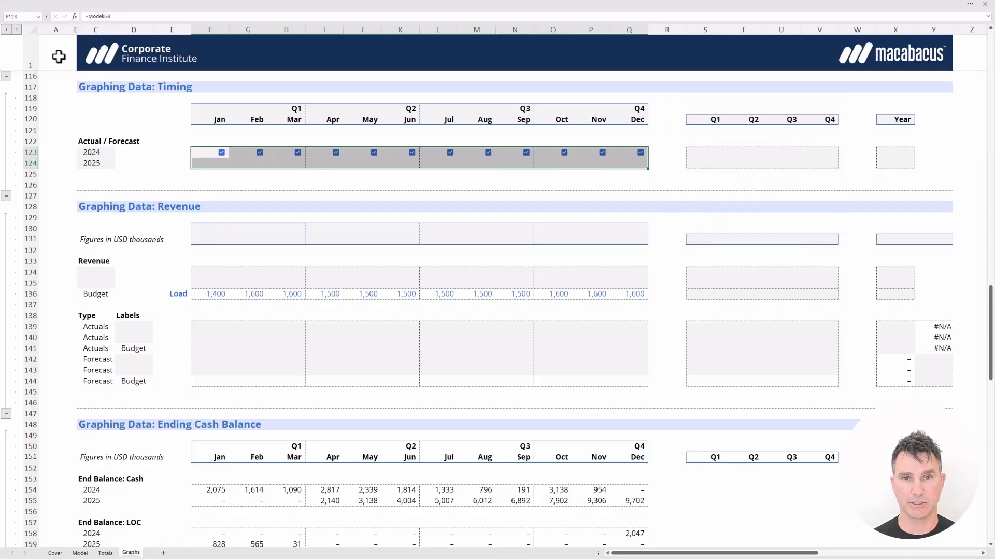
pyautogui.hotkey('shift', 'Right')
pyautogui.hotkey('shift', 'Left')
pyautogui.press('Right')
pyautogui.press('Right')
pyautogui.press('Right')
pyautogui.press('Right')
pyautogui.press('Right')
pyautogui.press('Right')
pyautogui.press('Right')
pyautogui.press('Right')
pyautogui.press('Right')
pyautogui.press('Right')
pyautogui.press('Right')
pyautogui.press('Right')
pyautogui.press('Right')
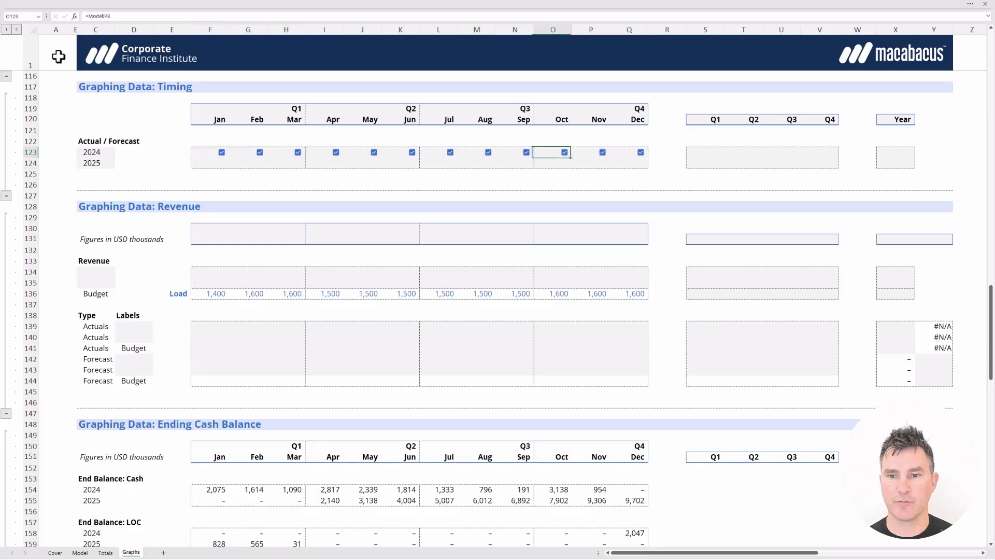
pyautogui.press('Left')
pyautogui.press('Right')
pyautogui.press('Up')
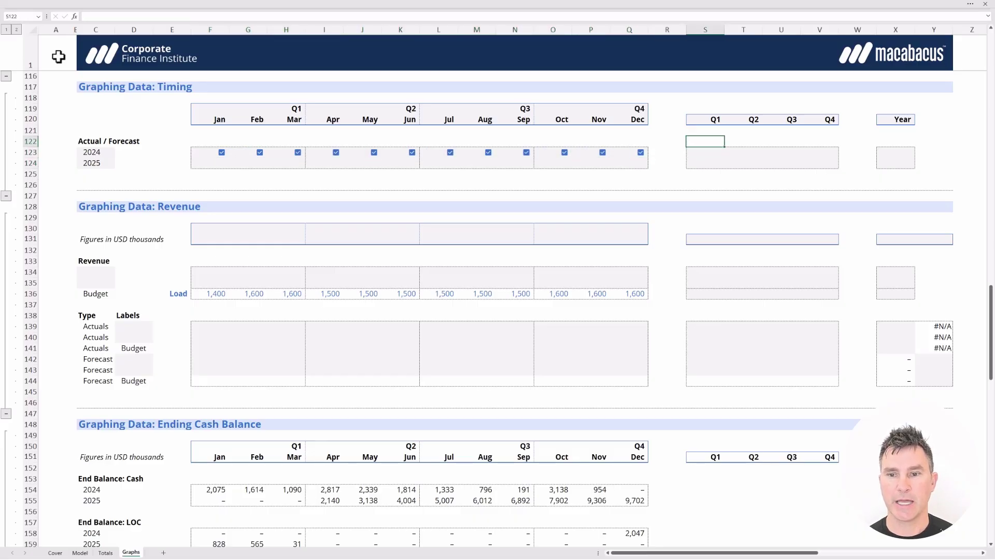
# Compare the 2024 Q1 Actual / Forecast cell with the January to March 2024 flags it has to summarise
pyautogui.hotkey('shift', 'Down')
pyautogui.hotkey('shift', 'Up')
pyautogui.hotkey('shift', 'Down')
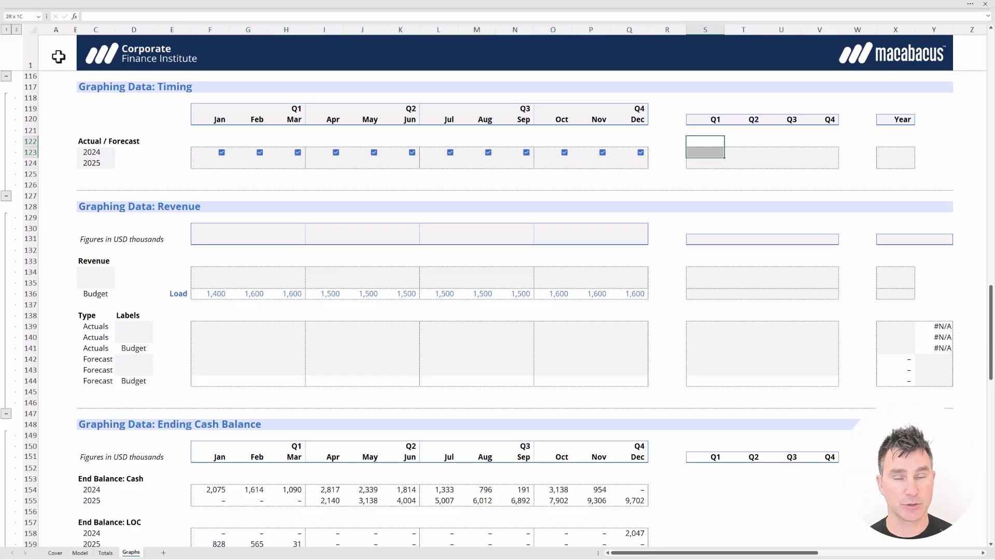
pyautogui.press('Left')
pyautogui.press('Left')
pyautogui.press('Left')
pyautogui.press('Left')
pyautogui.press('Left')
pyautogui.press('Left')
pyautogui.press('Left')
pyautogui.press('Left')
pyautogui.press('Left')
pyautogui.press('Left')
pyautogui.press('Left')
pyautogui.press('Left')
pyautogui.press('Left')
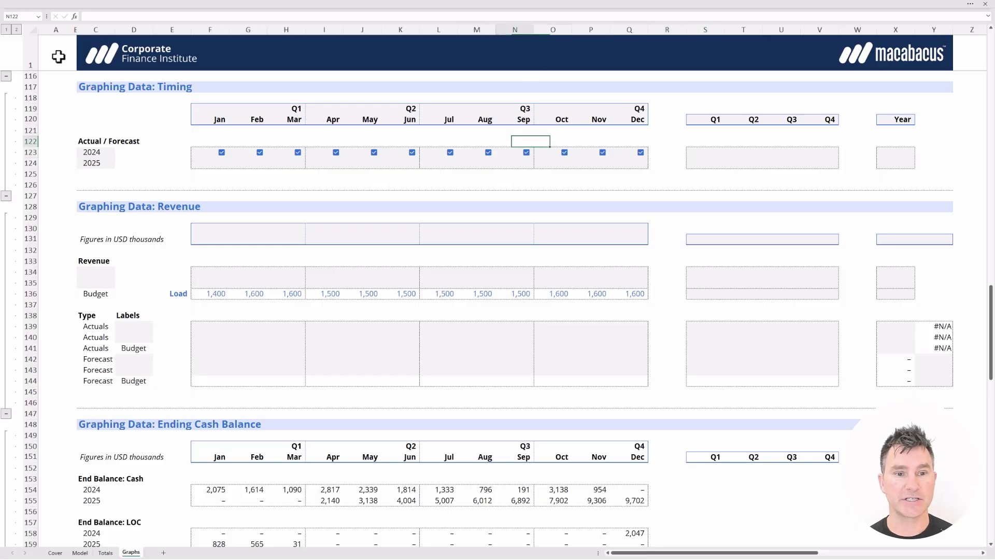
pyautogui.hotkey('shift', 'Down')
pyautogui.hotkey('shift', 'Right')
pyautogui.hotkey('shift', 'Right')
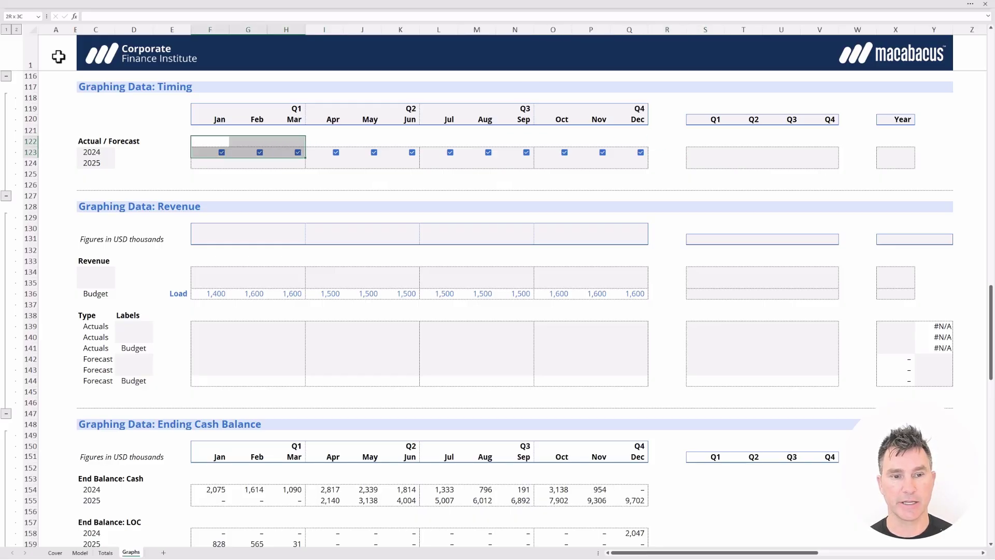
pyautogui.hotkey('shift', 'Left')
pyautogui.hotkey('shift', 'Right')
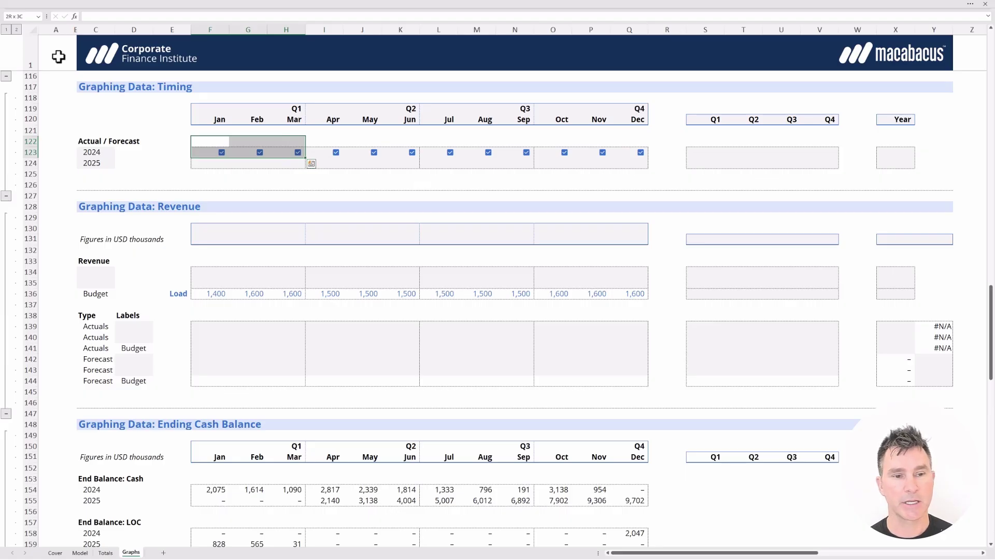
pyautogui.hotkey('shift', 'Up')
pyautogui.hotkey('shift', 'Left')
pyautogui.hotkey('shift', 'Left')
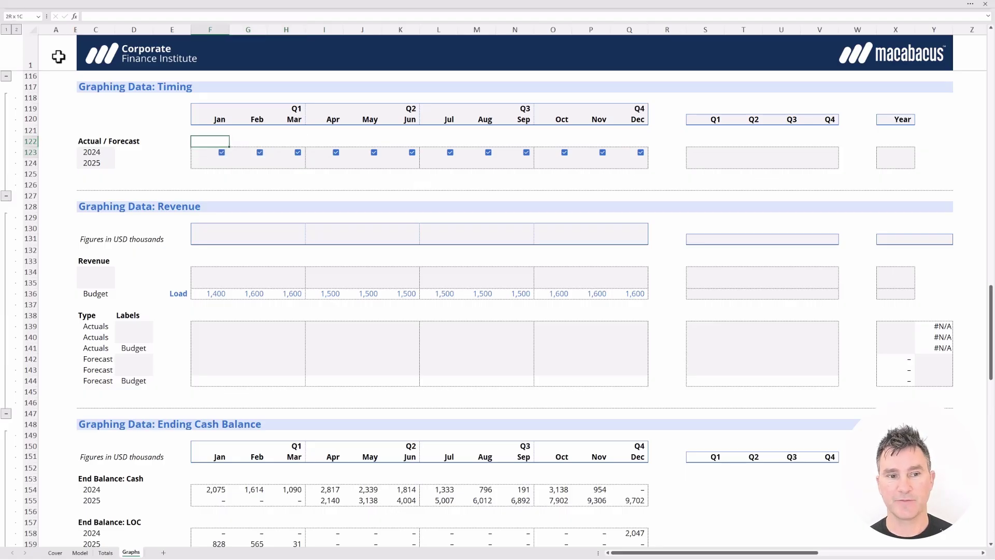
pyautogui.hotkey('shift', 'Down')
pyautogui.hotkey('shift', 'Right')
pyautogui.hotkey('shift', 'Right')
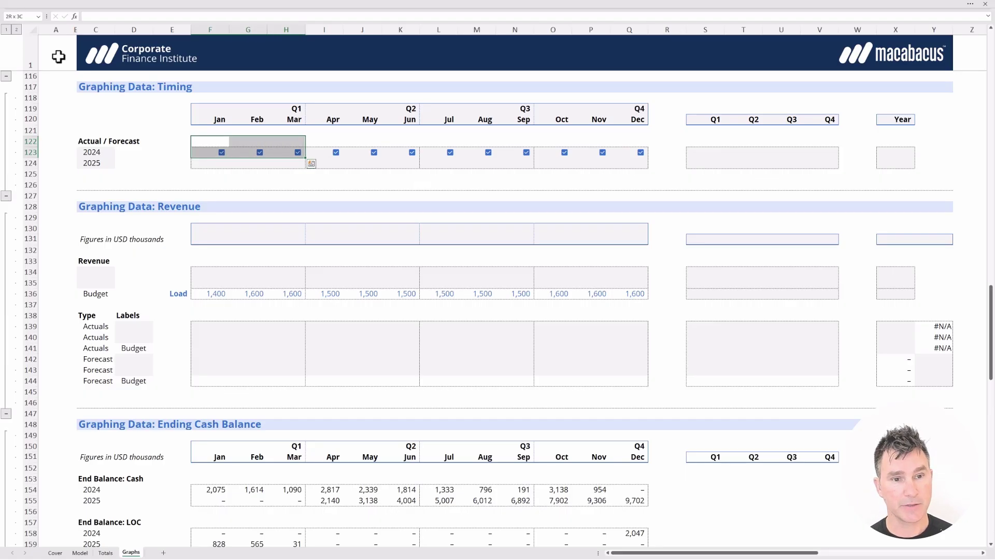
pyautogui.press('Right')
pyautogui.press('Right')
pyautogui.press('Right')
pyautogui.press('Right')
pyautogui.press('Right')
pyautogui.press('Right')
pyautogui.press('Right')
pyautogui.press('Right')
pyautogui.press('Right')
pyautogui.press('Right')
pyautogui.press('Right')
pyautogui.press('Right')
pyautogui.press('Right')
pyautogui.hotkey('shift', 'Down')
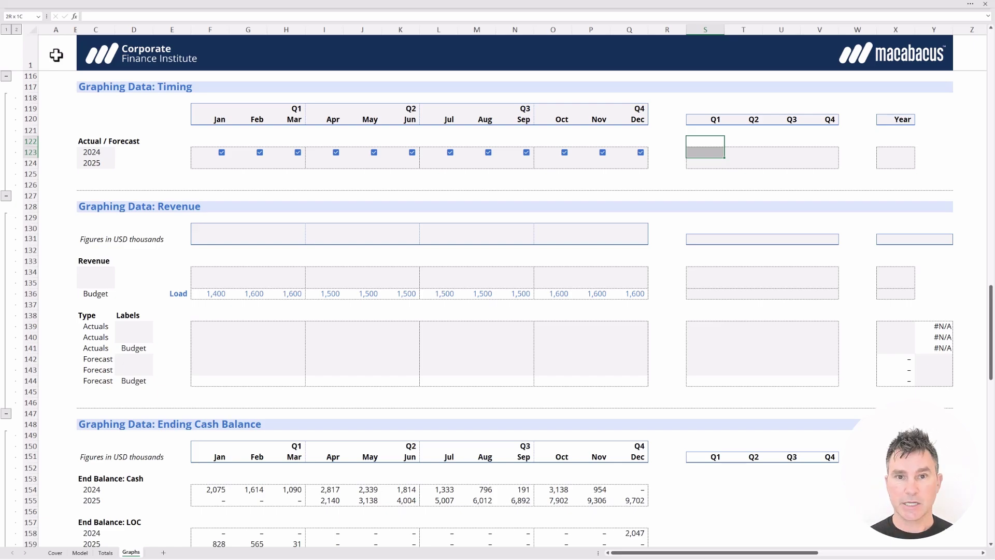
# Start a SUMIFS formula in the 2024 Q1 cell S123 with the monthly flags F123:Q123 as the sum range
pyautogui.press('Down')
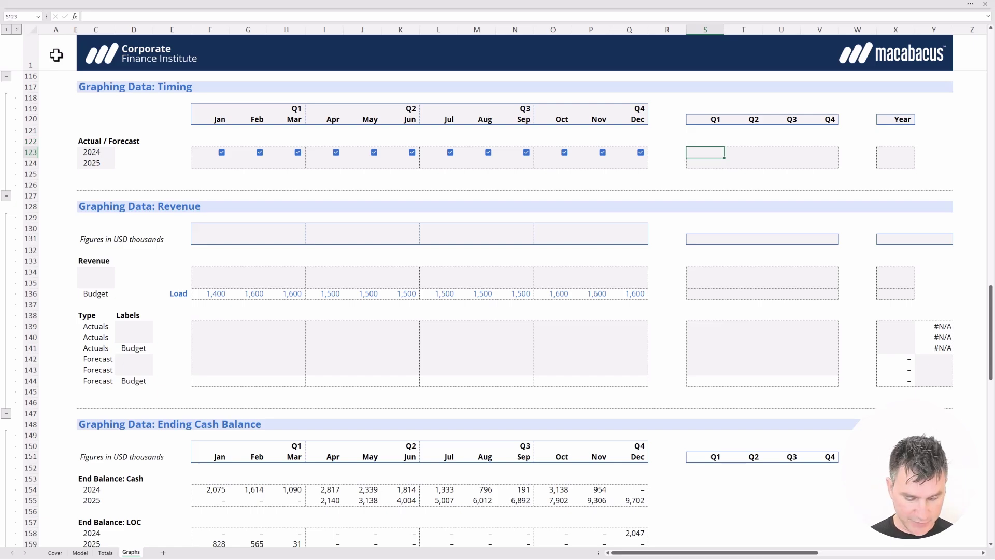
pyautogui.write('=SUM')
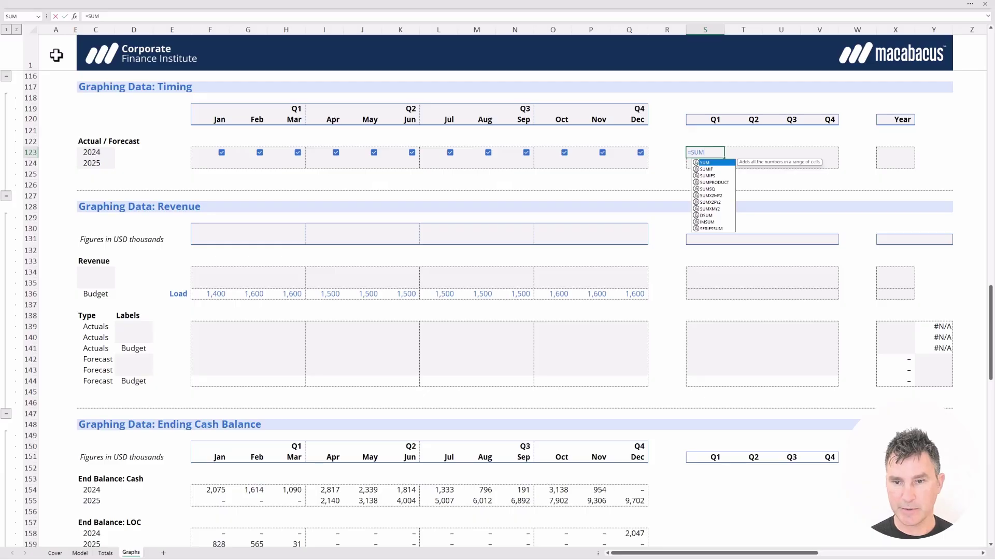
pyautogui.write('IF')
pyautogui.press('Down')
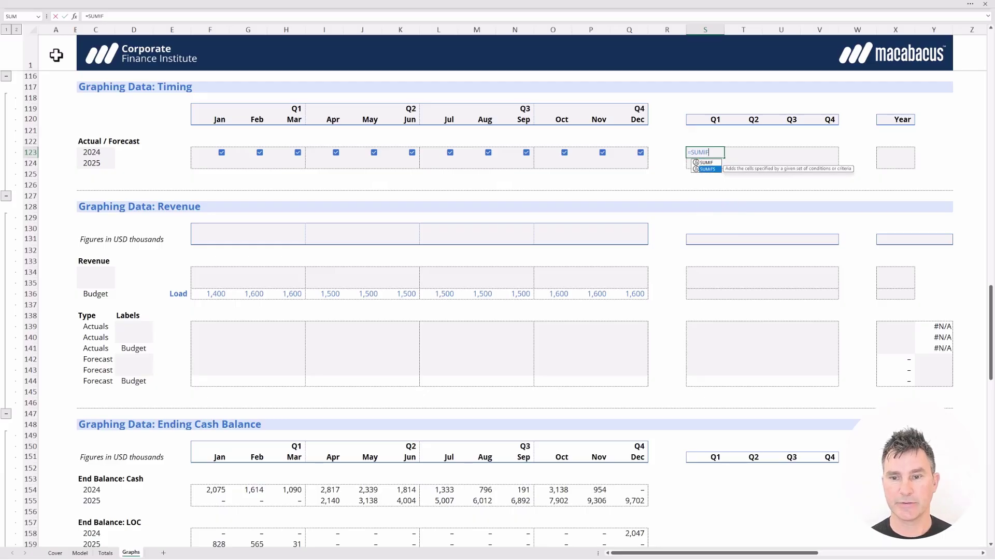
pyautogui.press('Tab')
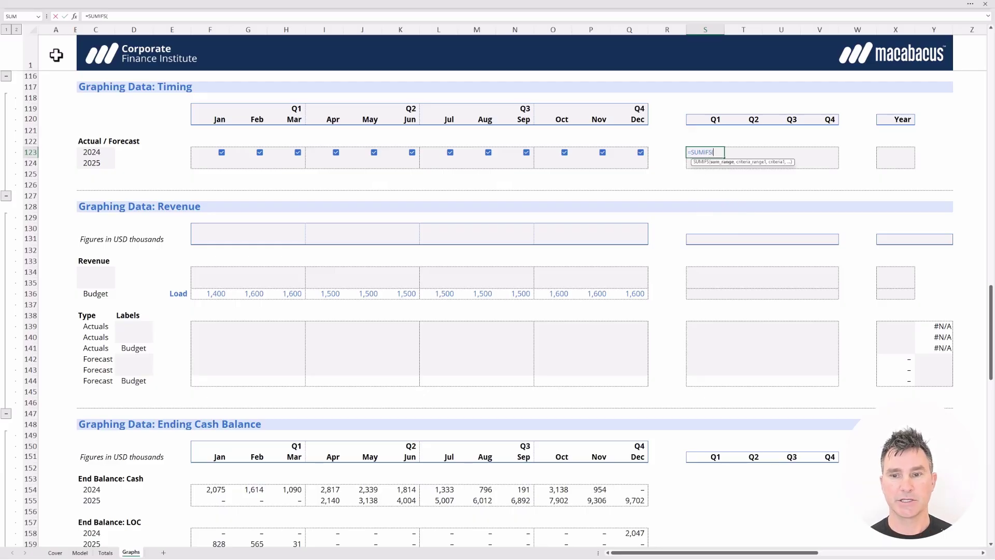
pyautogui.press('Left')
pyautogui.press('Left')
pyautogui.hotkey('ctrl', 'shift', 'Left')
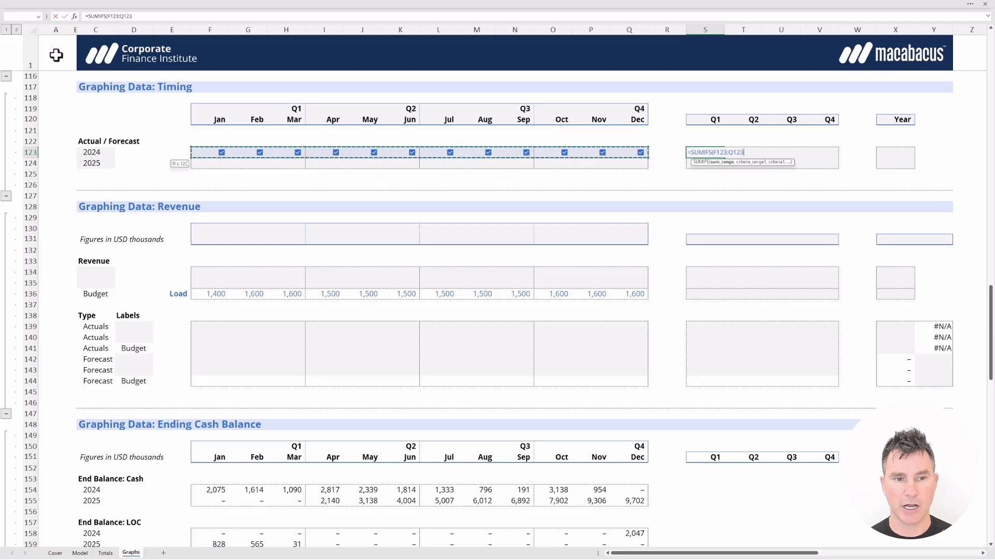
pyautogui.write(',')
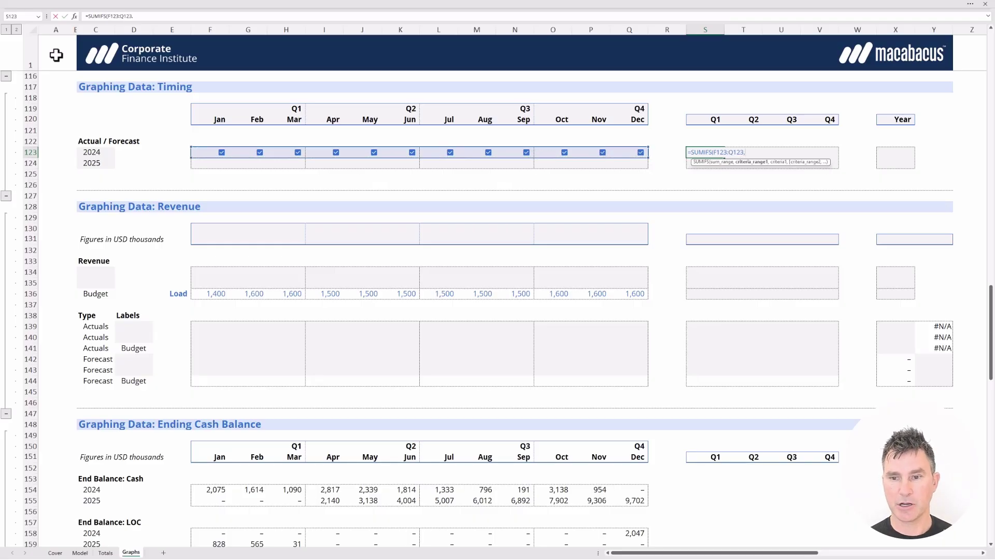
# Complete the S123 SUMIFS with the quarter labels F119:Q119 as criteria range and the Q1 header S120 as criterion
pyautogui.press('Up')
pyautogui.press('Up')
pyautogui.press('Left')
pyautogui.press('Up')
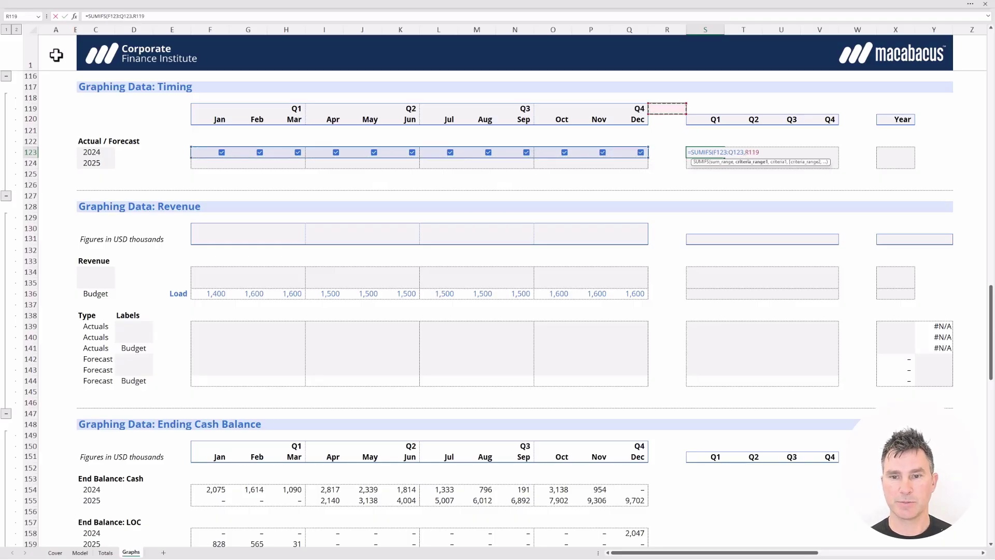
pyautogui.press('Up')
pyautogui.press('Left')
pyautogui.hotkey('ctrl', 'shift', 'Left')
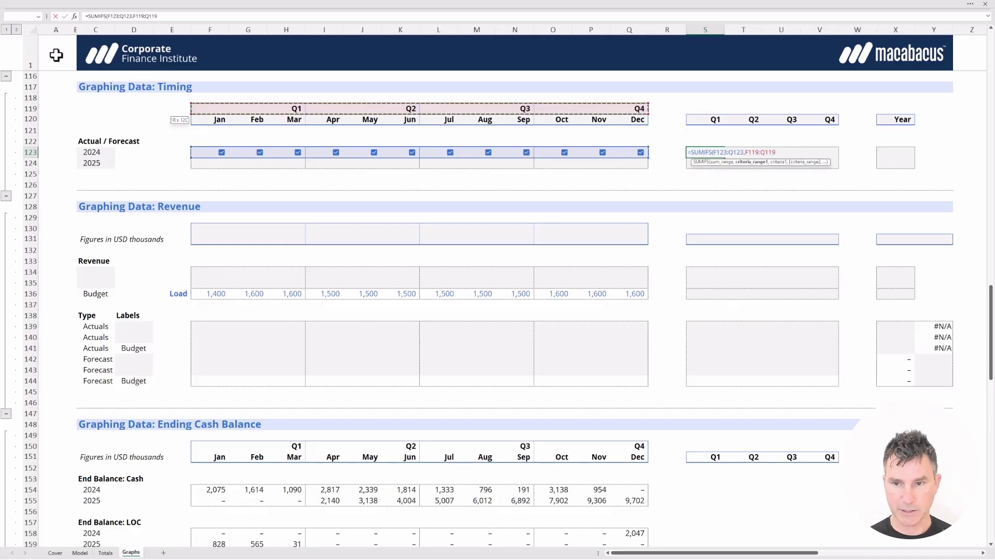
pyautogui.write(',')
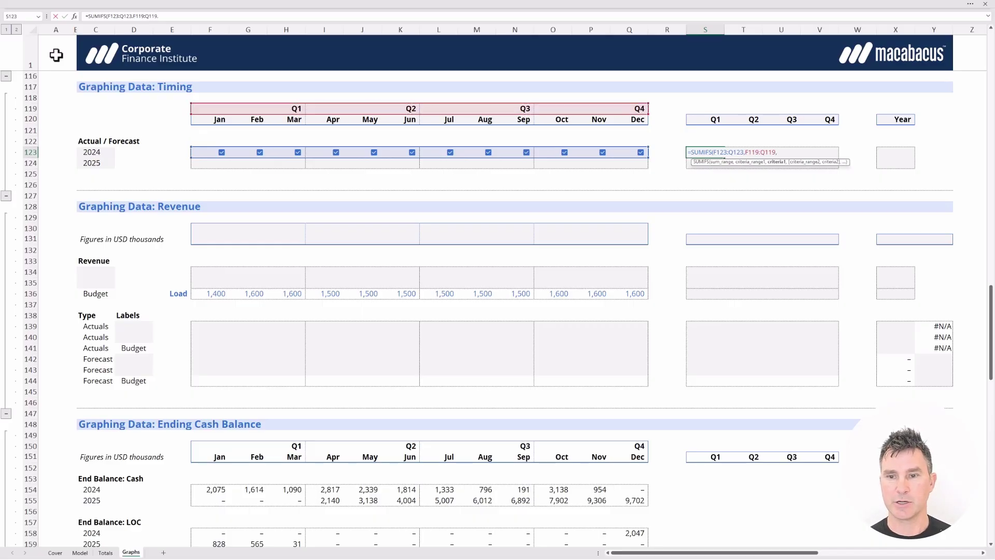
pyautogui.press('Up')
pyautogui.press('Up')
pyautogui.press('Up')
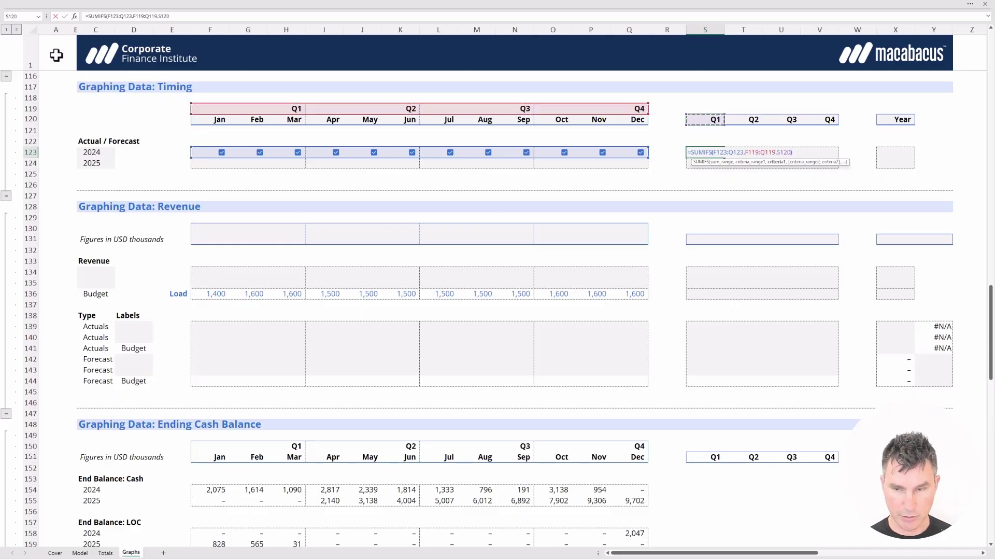
pyautogui.write(')')
pyautogui.press('Return')
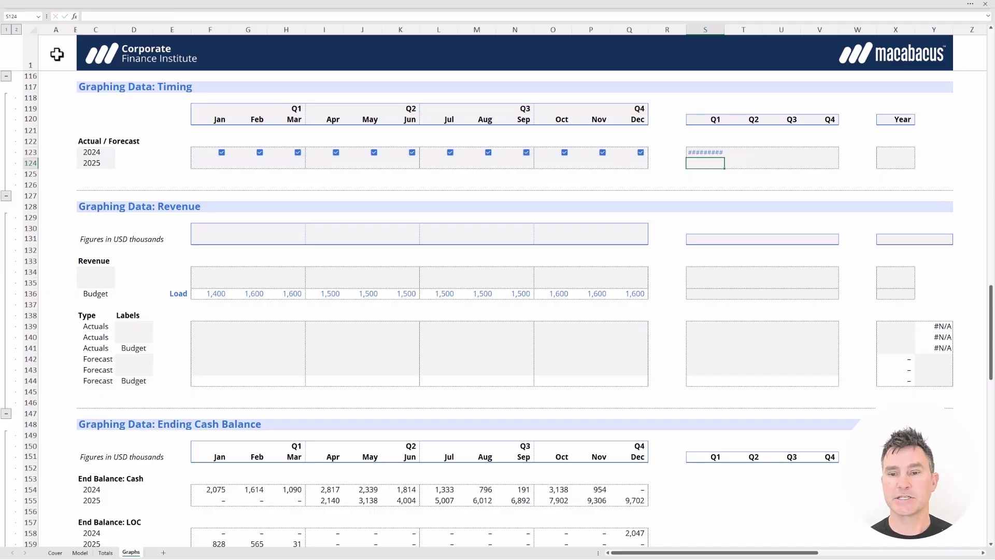
# Lock the criteria range in the S123 SUMIFS formula fully as $F$119:$Q$119
pyautogui.hotkey('shift', 'Up')
pyautogui.hotkey('shift', 'Down')
pyautogui.hotkey('shift', 'Up')
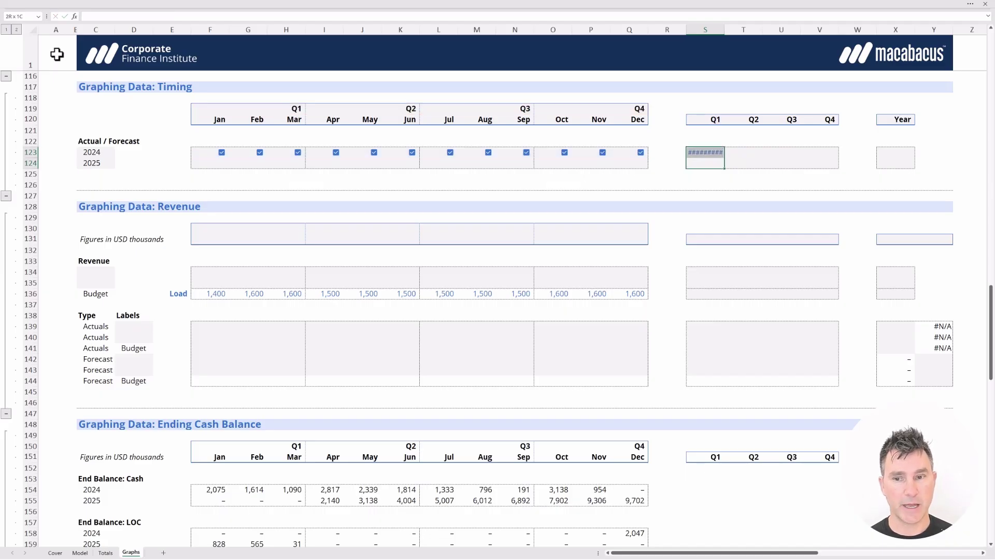
pyautogui.press('Up')
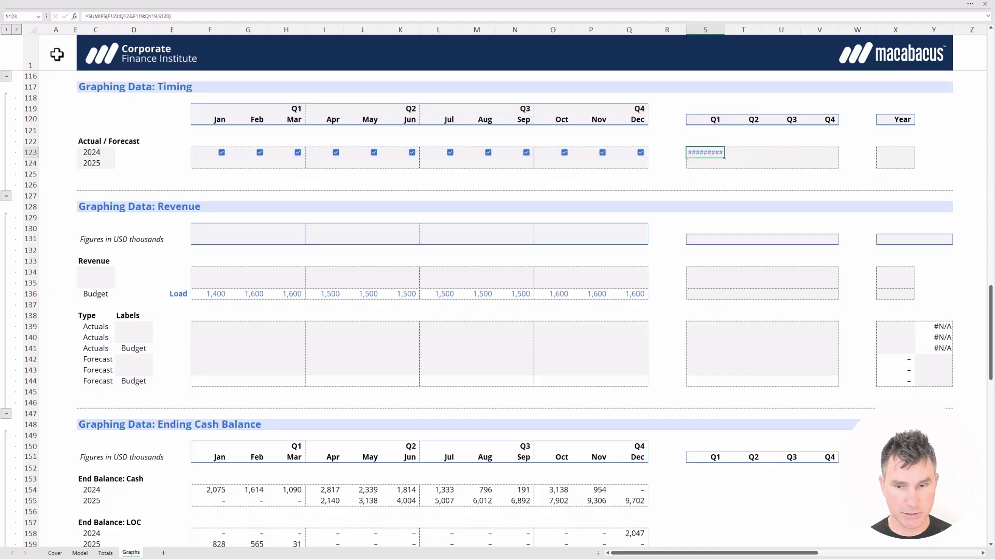
pyautogui.press('F2')
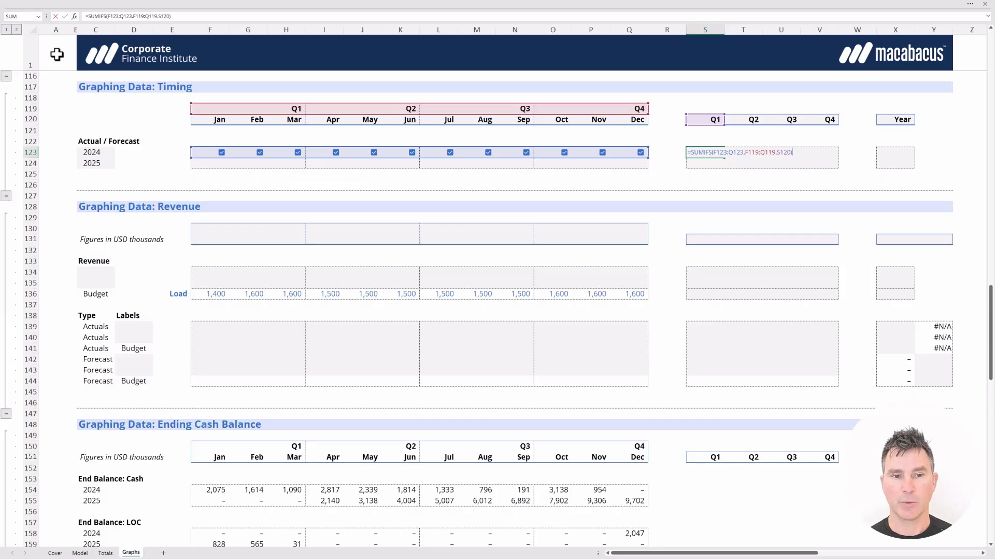
pyautogui.press('Left')
pyautogui.press('Left')
pyautogui.press('Left')
pyautogui.press('Left')
pyautogui.press('Left')
pyautogui.press('Left')
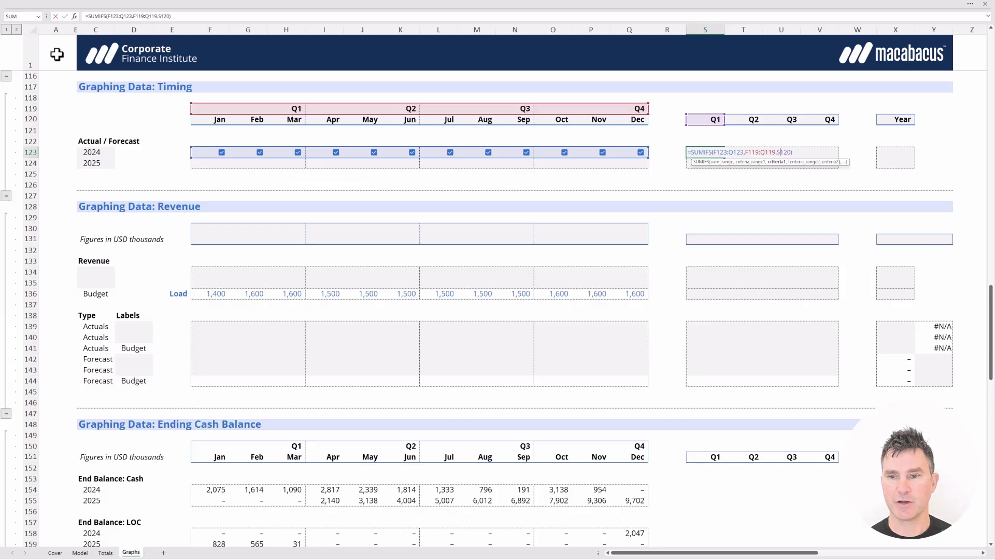
pyautogui.hotkey('shift', 'Left')
pyautogui.hotkey('shift', 'Left')
pyautogui.hotkey('shift', 'Left')
pyautogui.hotkey('shift', 'Left')
pyautogui.hotkey('shift', 'Left')
pyautogui.hotkey('shift', 'Left')
pyautogui.hotkey('shift', 'Left')
pyautogui.hotkey('shift', 'Left')
pyautogui.hotkey('shift', 'Left')
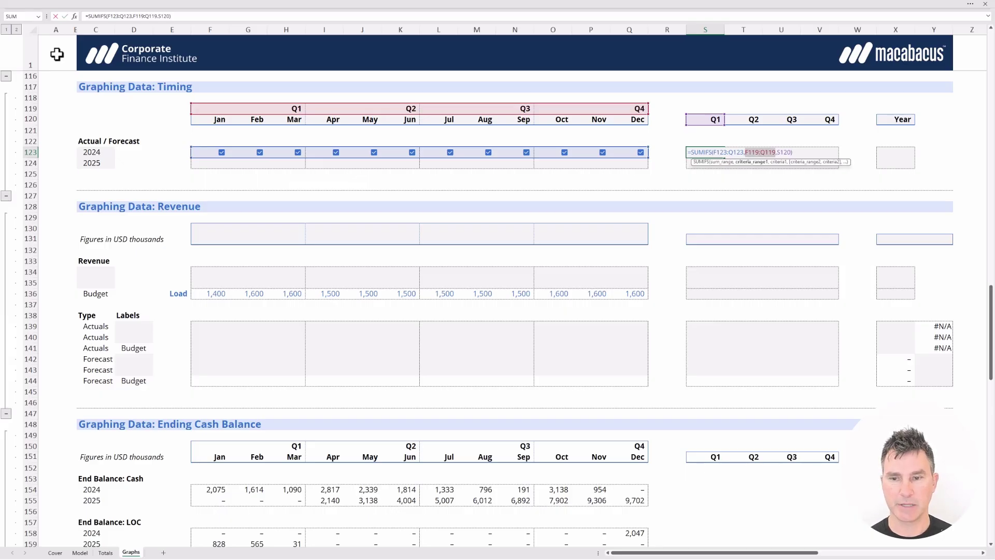
pyautogui.press('F4')
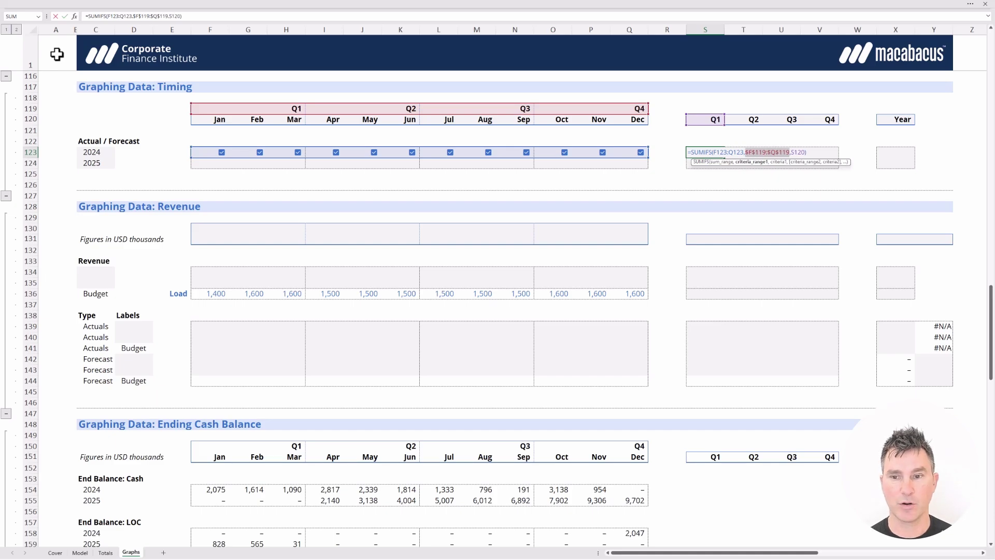
# Lock only the columns of the sum range in the S123 formula, making it $F123:$Q123
pyautogui.press('Left')
pyautogui.press('Left')
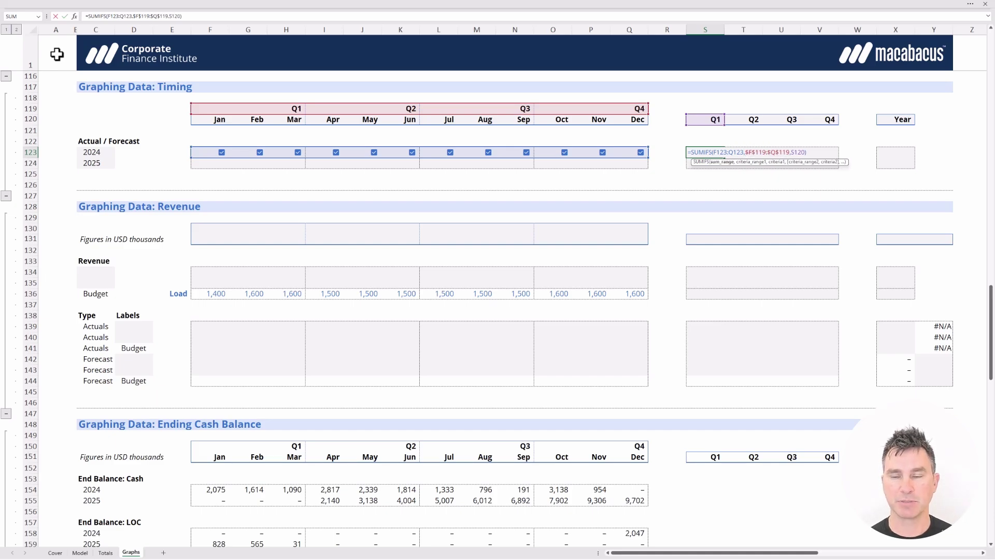
pyautogui.hotkey('shift', 'Left')
pyautogui.hotkey('shift', 'Left')
pyautogui.hotkey('shift', 'Left')
pyautogui.hotkey('shift', 'Left')
pyautogui.hotkey('shift', 'Left')
pyautogui.hotkey('shift', 'Left')
pyautogui.hotkey('shift', 'Left')
pyautogui.hotkey('shift', 'Left')
pyautogui.hotkey('shift', 'Left')
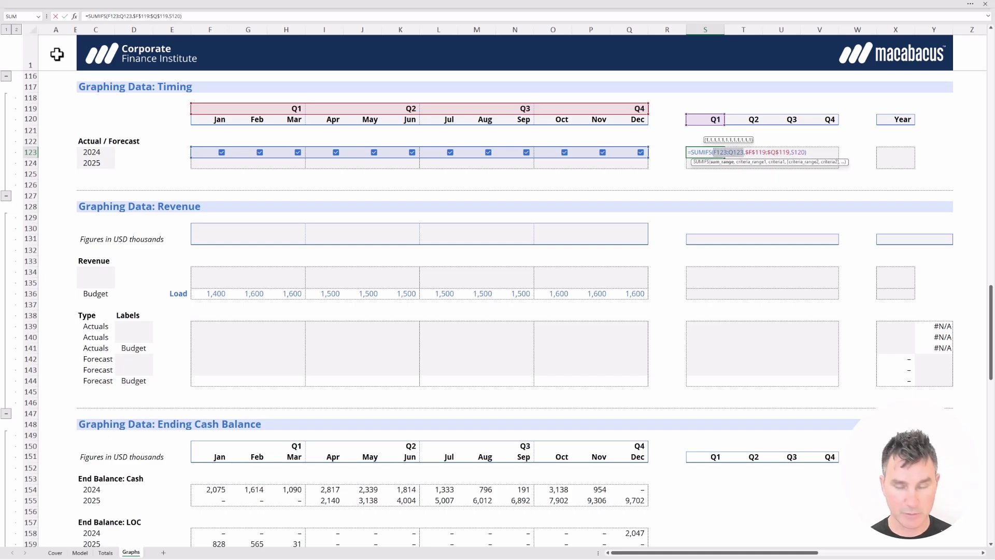
pyautogui.press('F4')
pyautogui.press('F4')
pyautogui.press('F4')
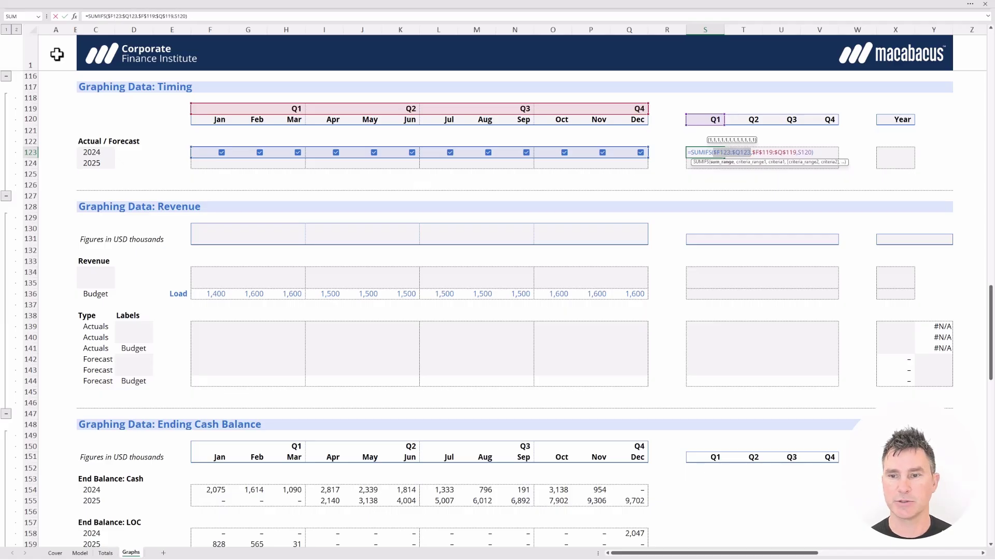
# Lock only the row of the Q1 criterion as S$120 and commit the S123 formula
pyautogui.click(774, 152)
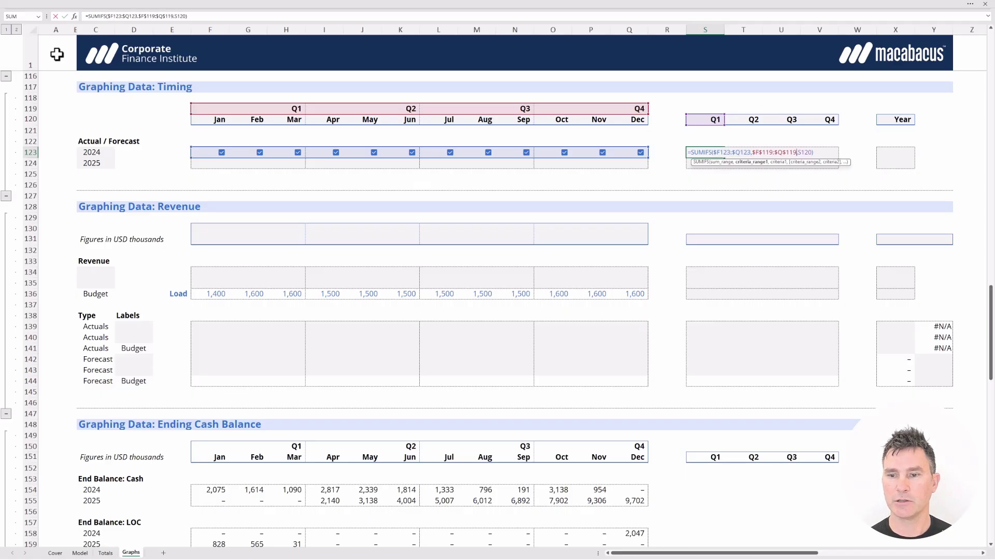
pyautogui.click(806, 152)
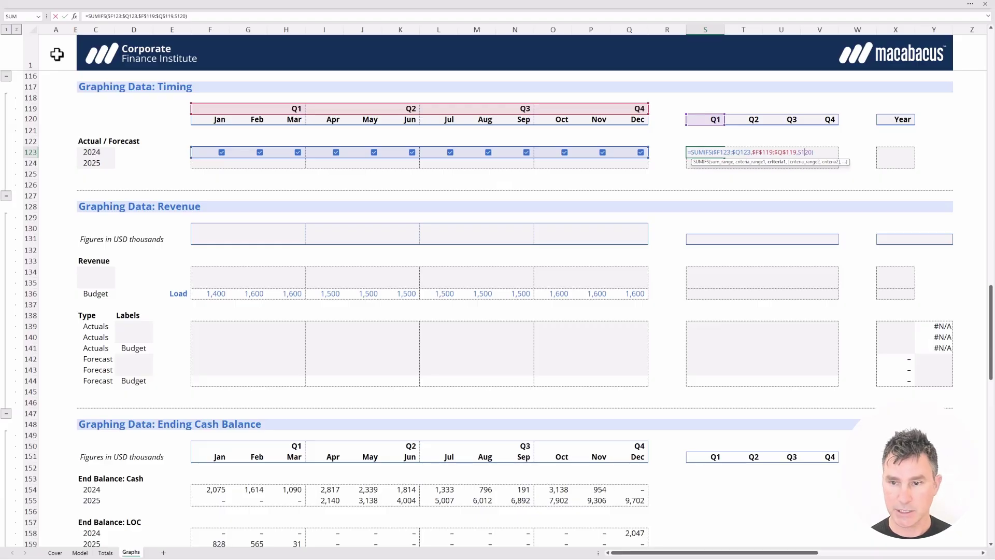
pyautogui.press('F4')
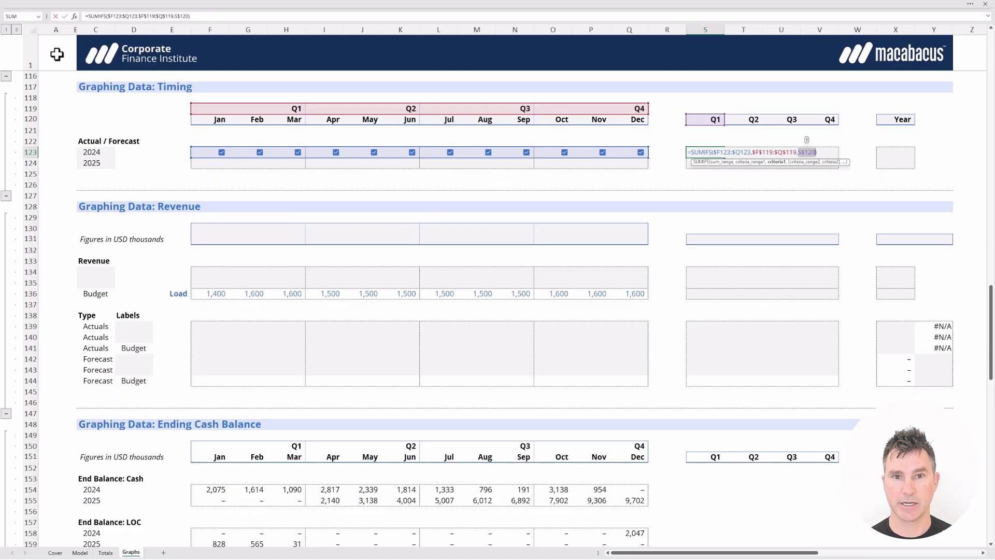
pyautogui.hotkey('ctrl', 'Return')
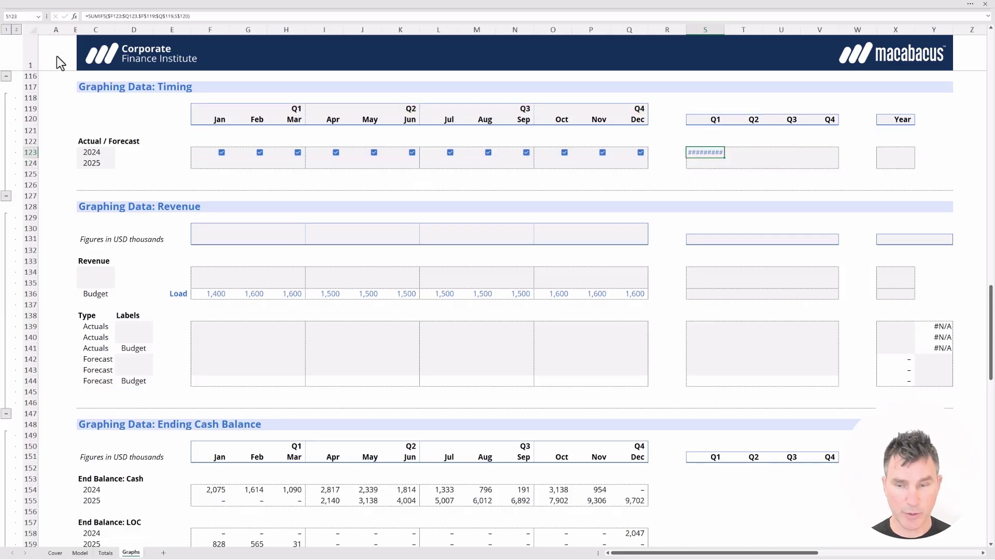
# Wrap the S123 SUMIFS in an IF that returns 1 when the sum equals 3 and 0 otherwise
pyautogui.press('F2')
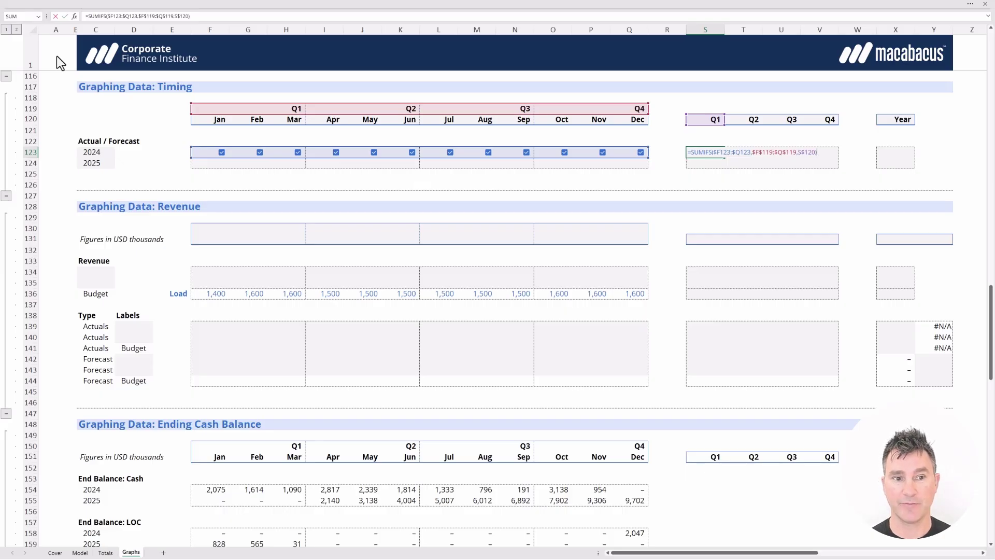
pyautogui.press('Left')
pyautogui.press('Home')
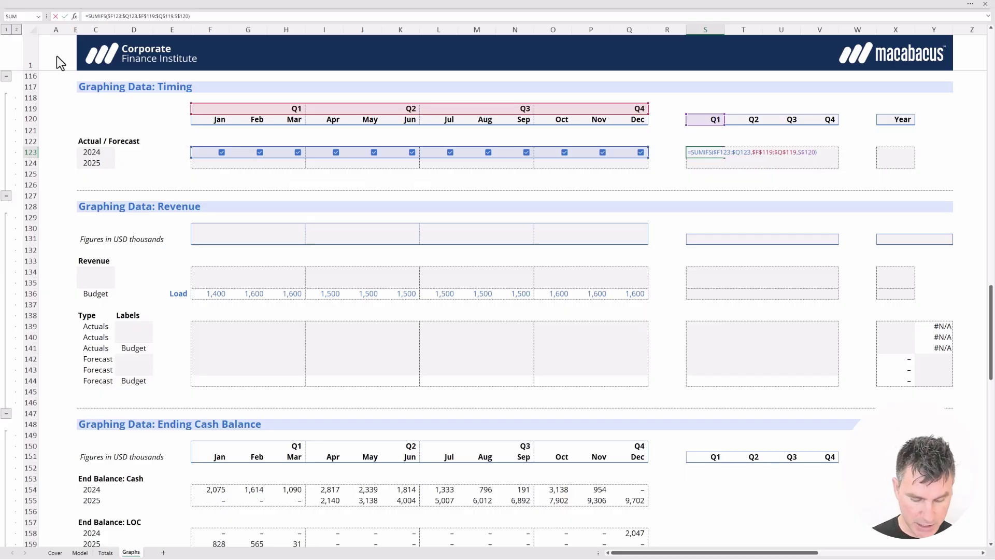
pyautogui.write('IF(')
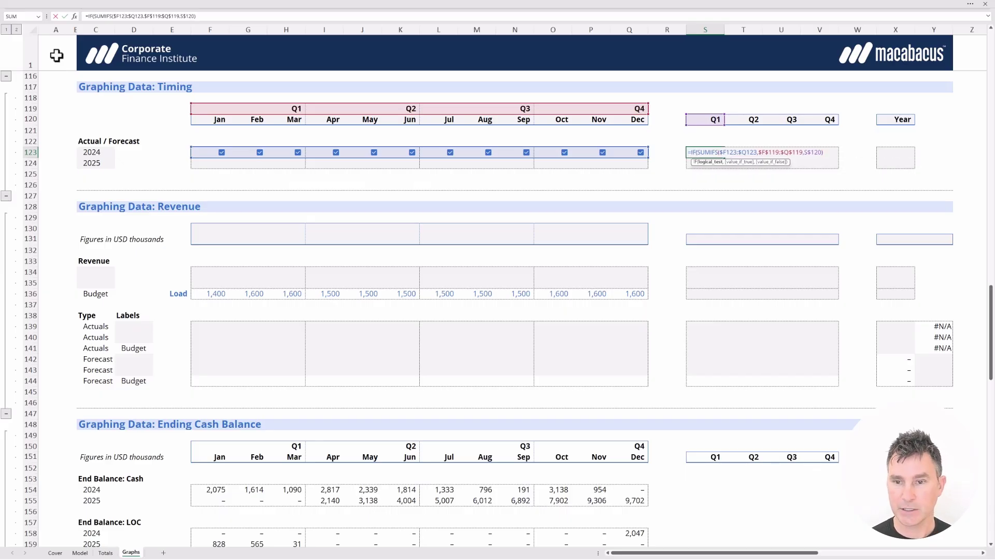
pyautogui.press('End')
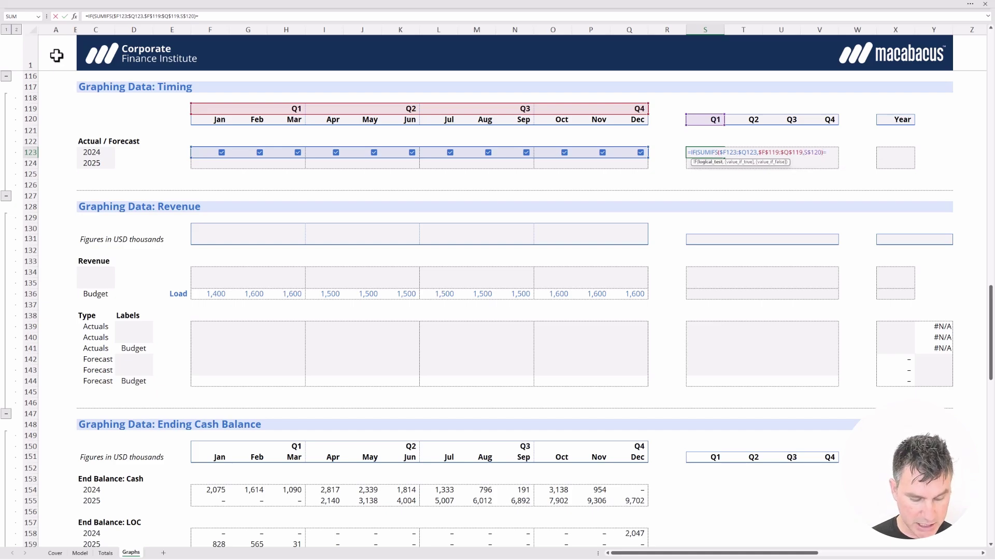
pyautogui.write(',')
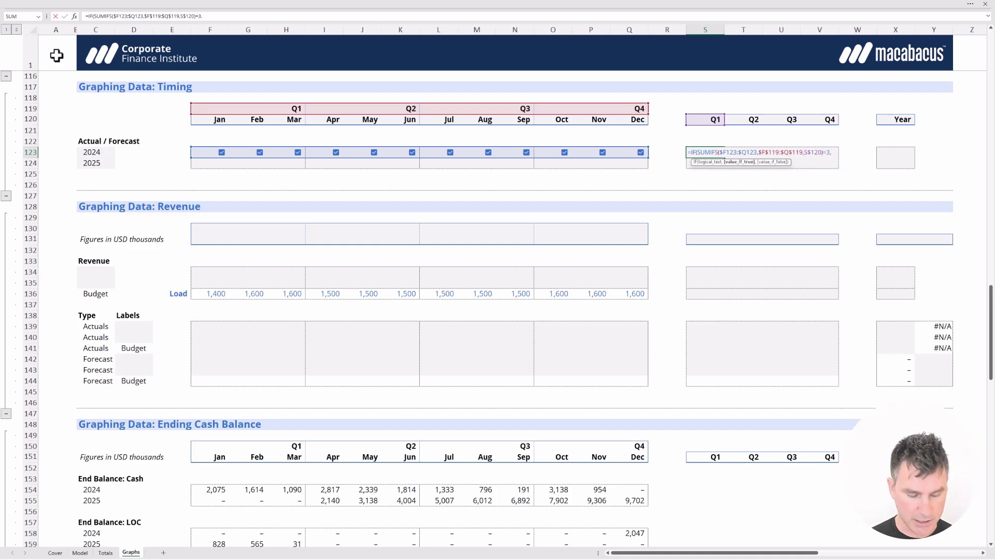
pyautogui.write('1')
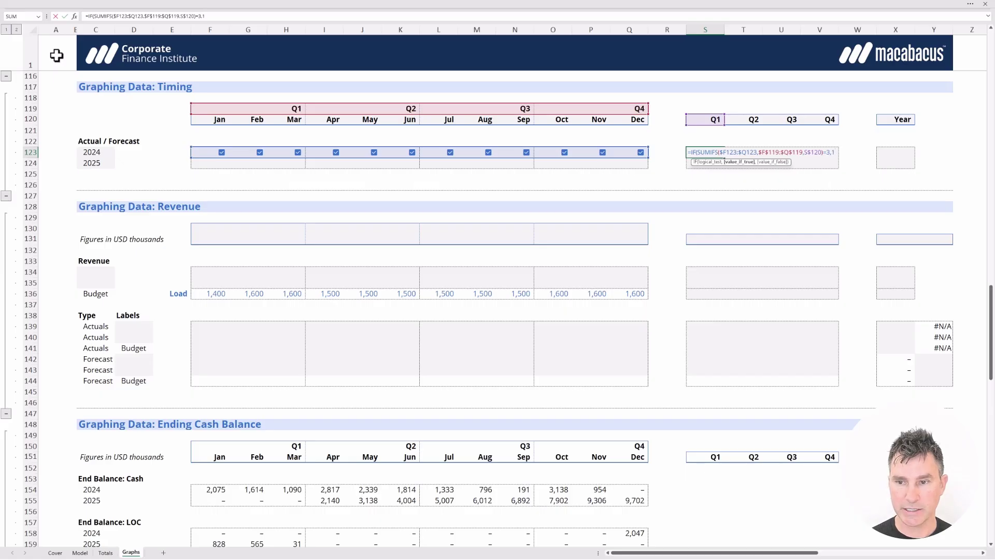
pyautogui.write(',')
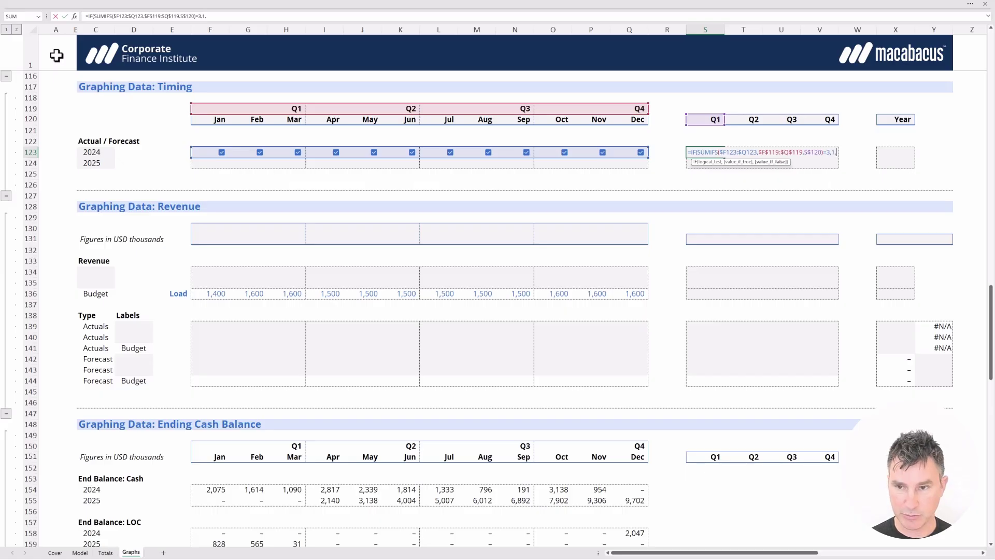
pyautogui.write('0')
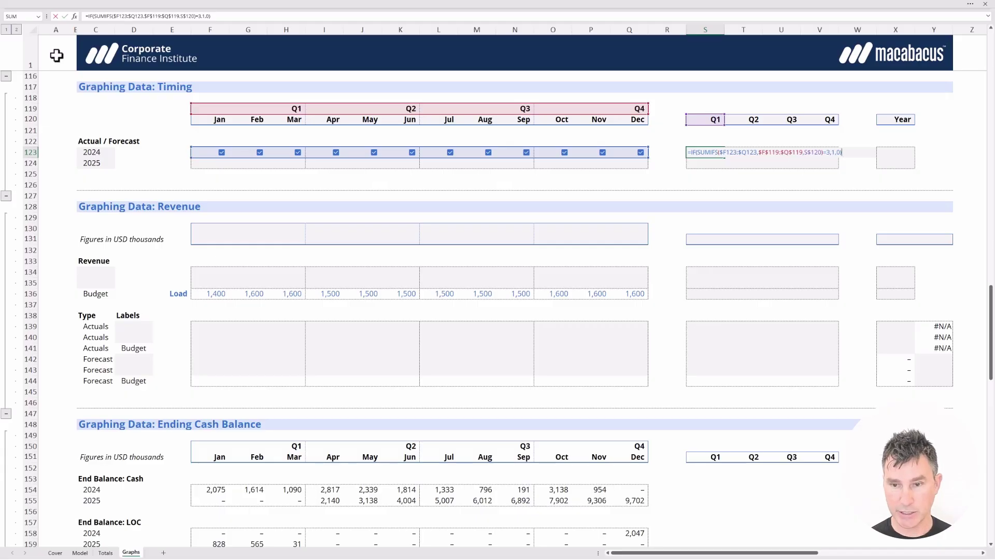
pyautogui.press('Return')
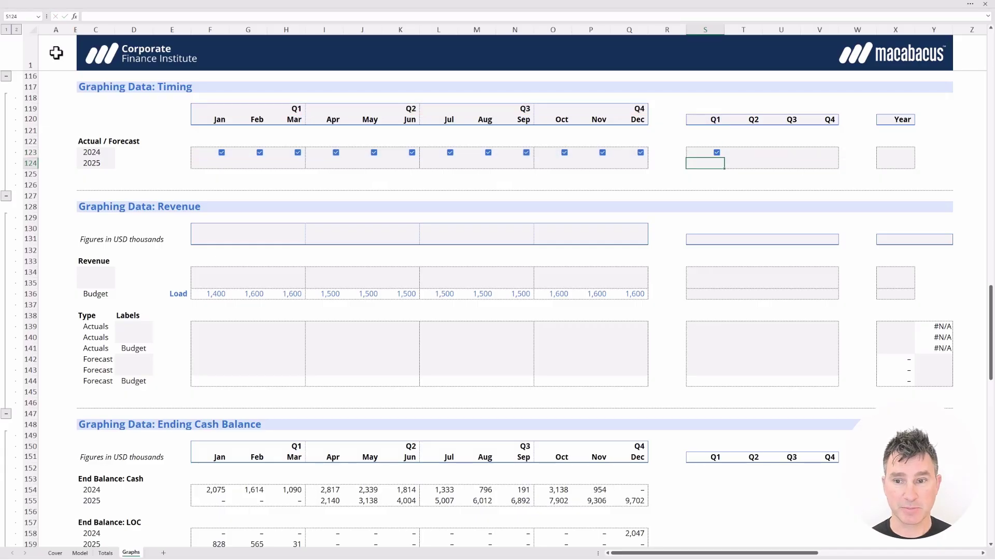
# Copy the S123 quarterly flag formula across S123:V124, pasting formulas only
pyautogui.press('Up')
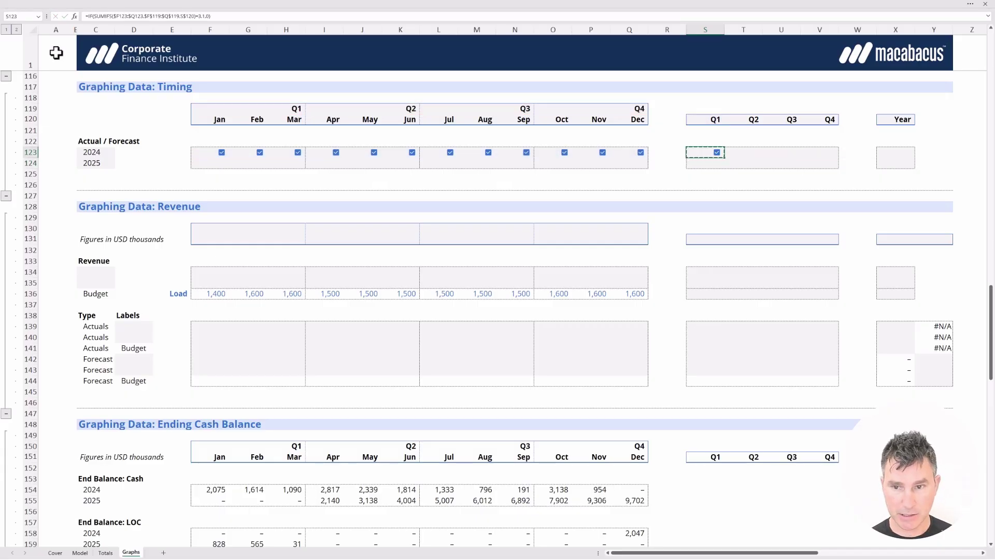
pyautogui.hotkey('shift', 'Right')
pyautogui.hotkey('shift', 'Right')
pyautogui.hotkey('shift', 'Right')
pyautogui.hotkey('shift', 'Down')
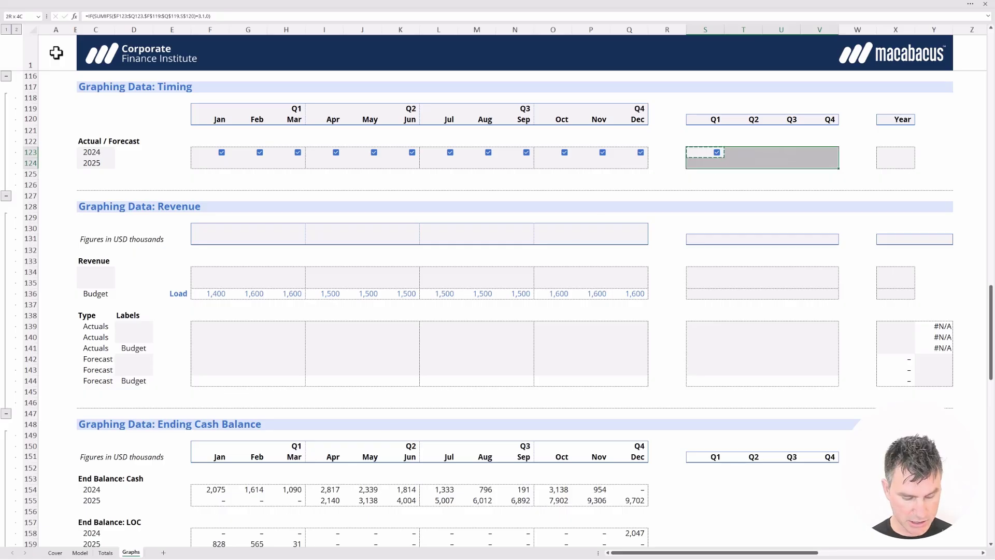
pyautogui.hotkey('ctrl', 'alt', 'v')
pyautogui.press('f')
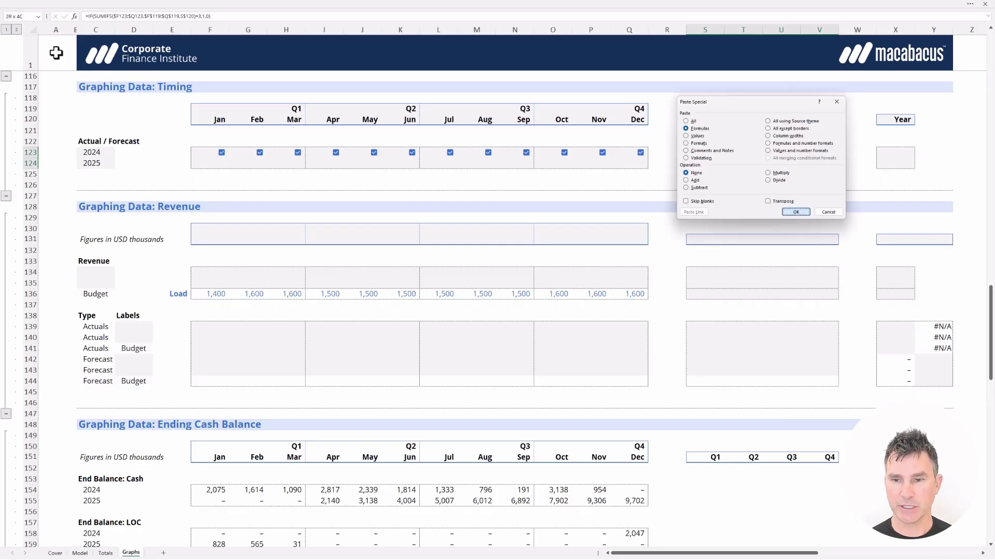
pyautogui.press('Return')
pyautogui.hotkey('shift', 'BackSpace')
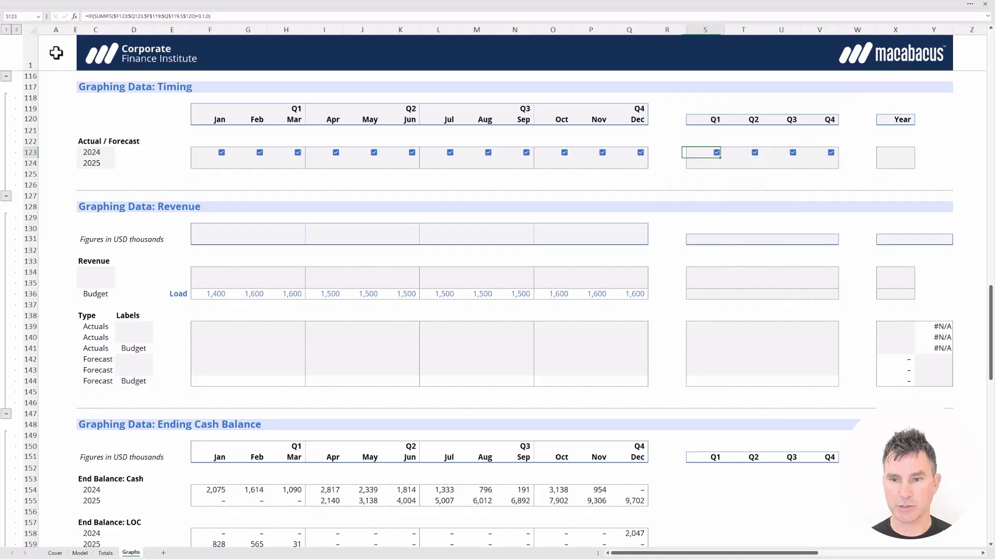
# Review the quarterly flags and examine the cell references in the Q4 2025 formula in V124
pyautogui.press('Up')
pyautogui.hotkey('shift', 'Down')
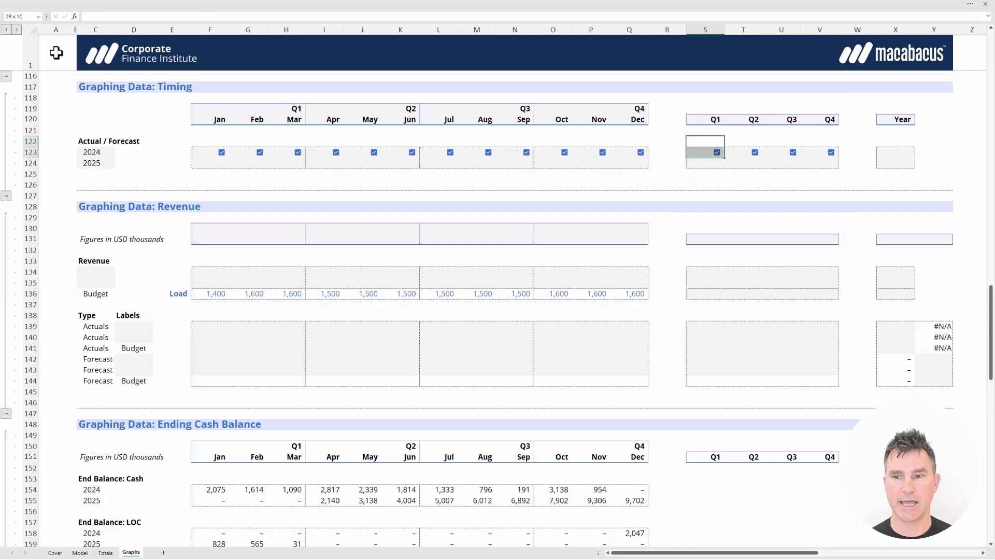
pyautogui.press('Right')
pyautogui.press('Right')
pyautogui.press('Right')
pyautogui.press('Down')
pyautogui.press('Down')
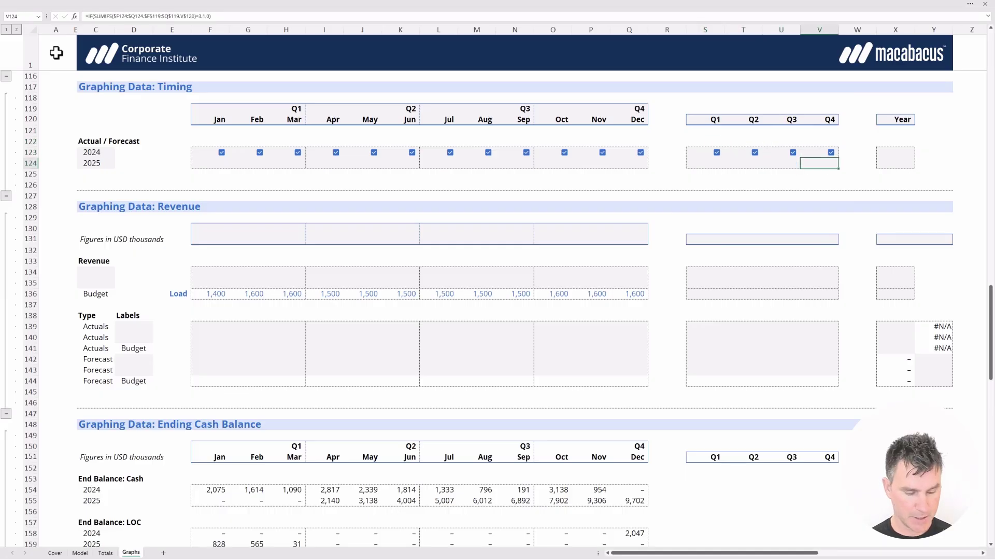
pyautogui.press('F2')
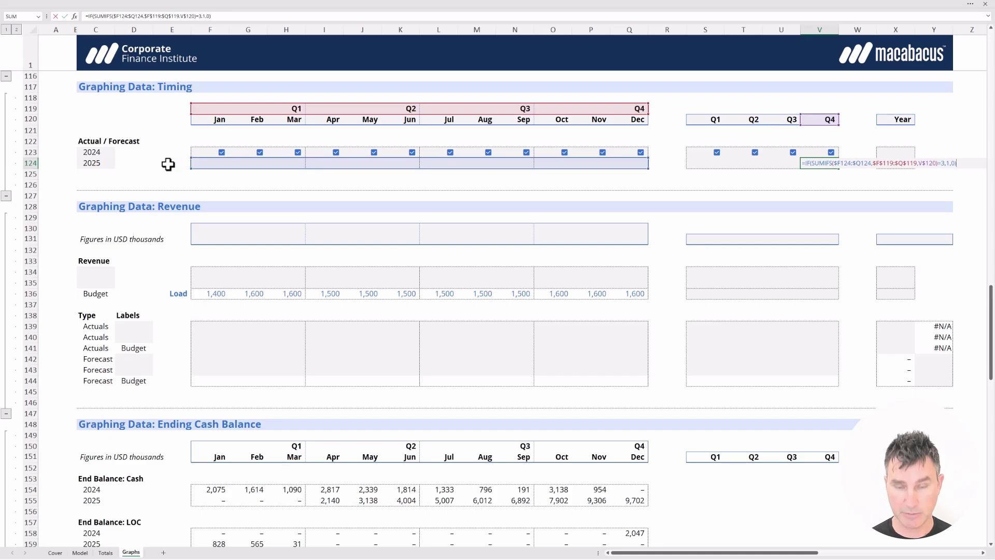
pyautogui.press('Return')
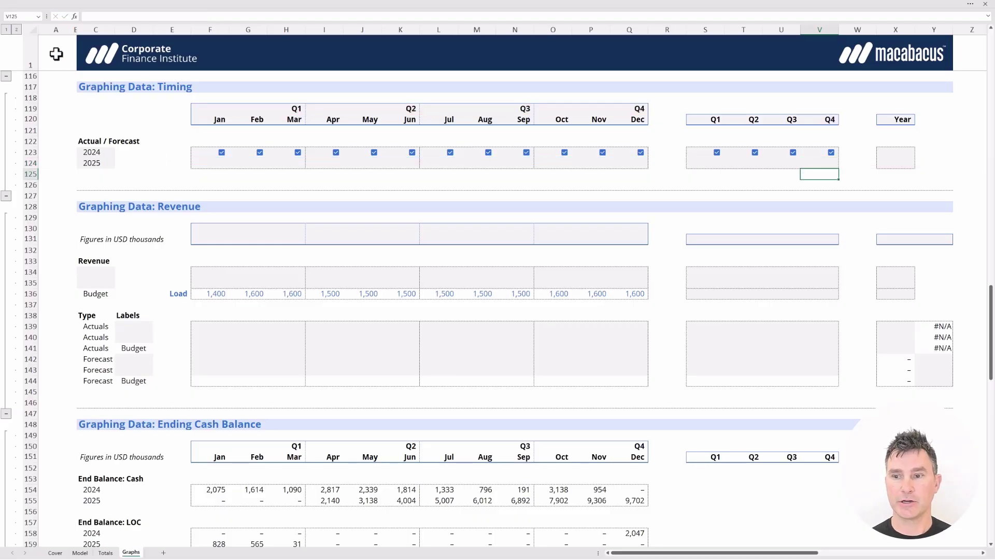
# Start an IF formula in the 2024 Year cell X123 with the SUM of the quarterly flags S123:V123 as its test
pyautogui.press('Right')
pyautogui.press('Right')
pyautogui.press('Up')
pyautogui.press('Up')
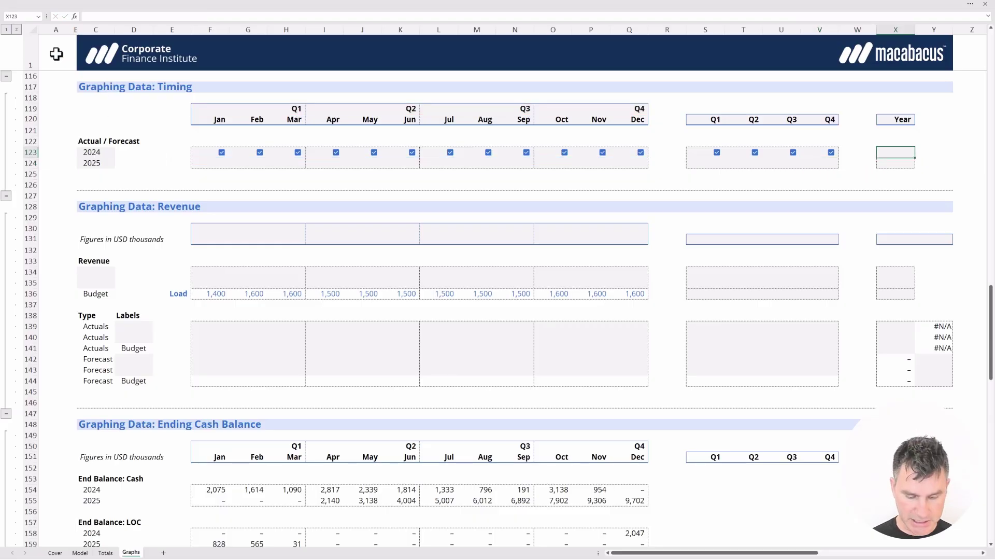
pyautogui.write('=IF')
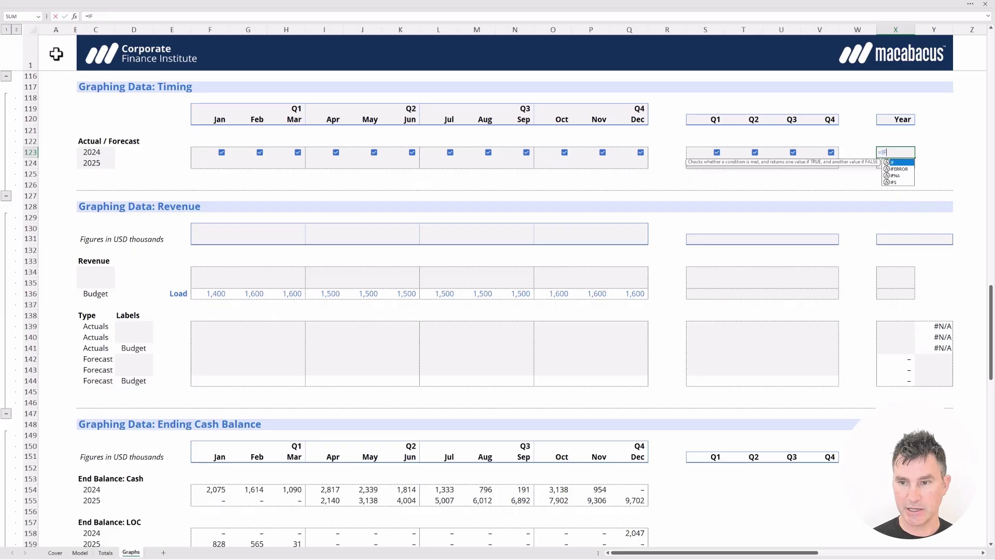
pyautogui.write('(S')
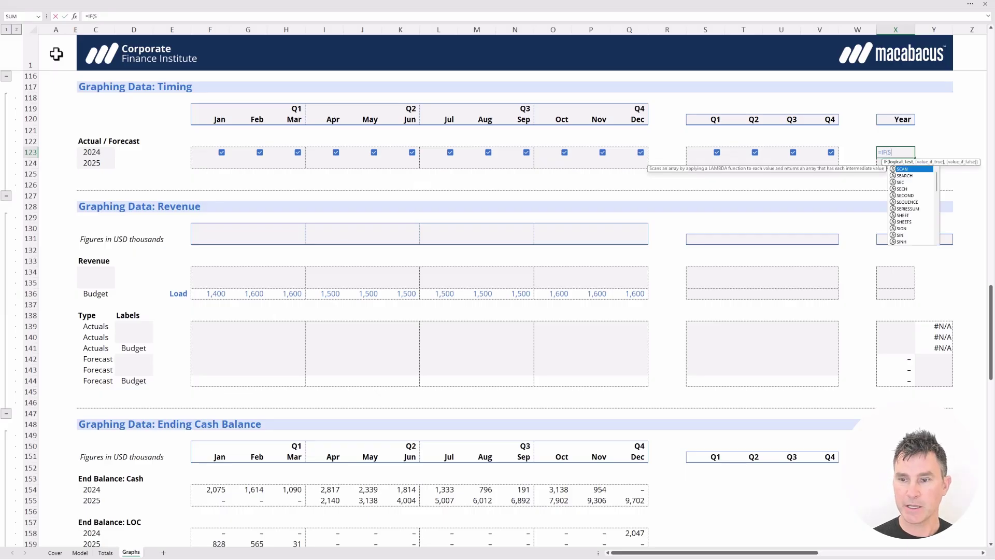
pyautogui.write('UM(')
pyautogui.press('Left')
pyautogui.press('Left')
pyautogui.press('Left')
pyautogui.press('Left')
pyautogui.press('Left')
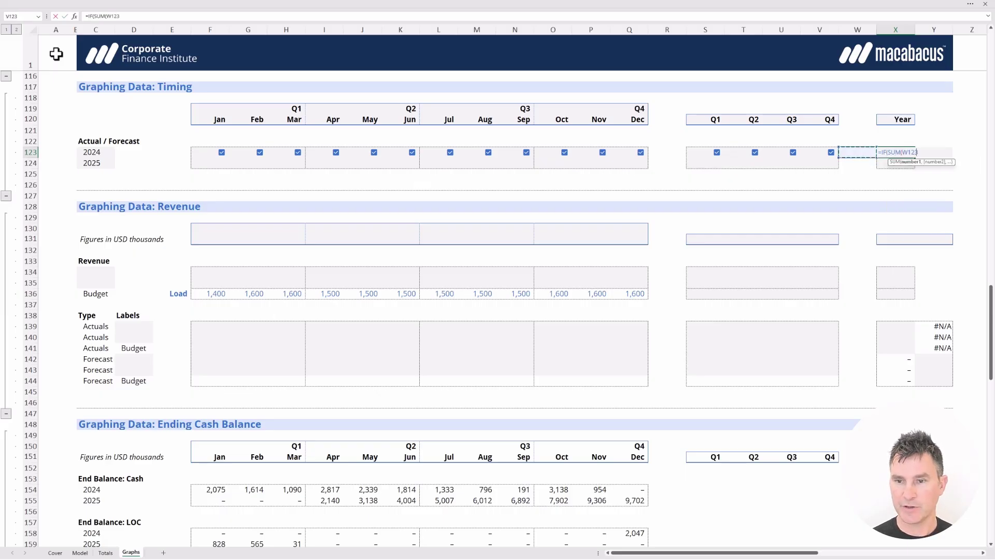
pyautogui.hotkey('shift', 'Right')
pyautogui.hotkey('shift', 'Right')
pyautogui.hotkey('shift', 'Right')
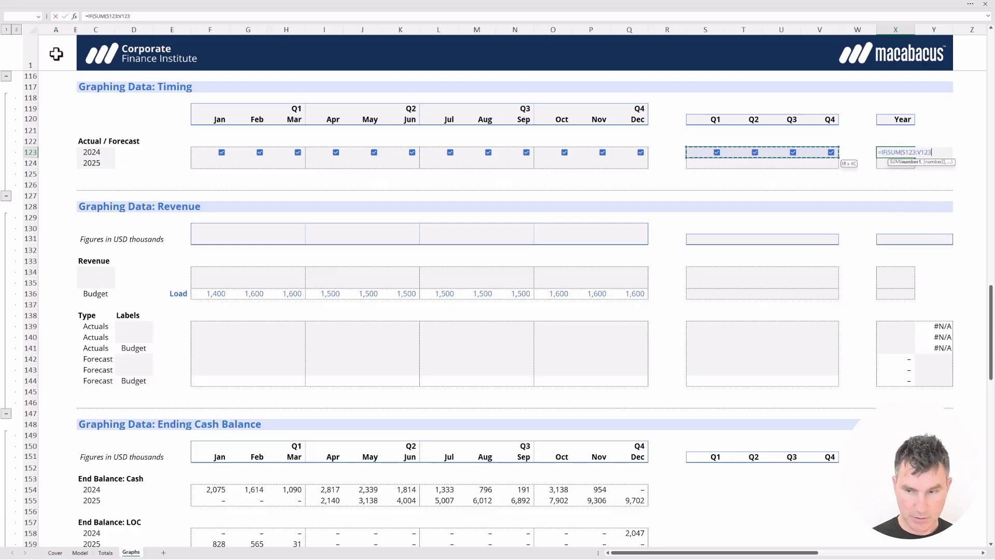
pyautogui.write(')')
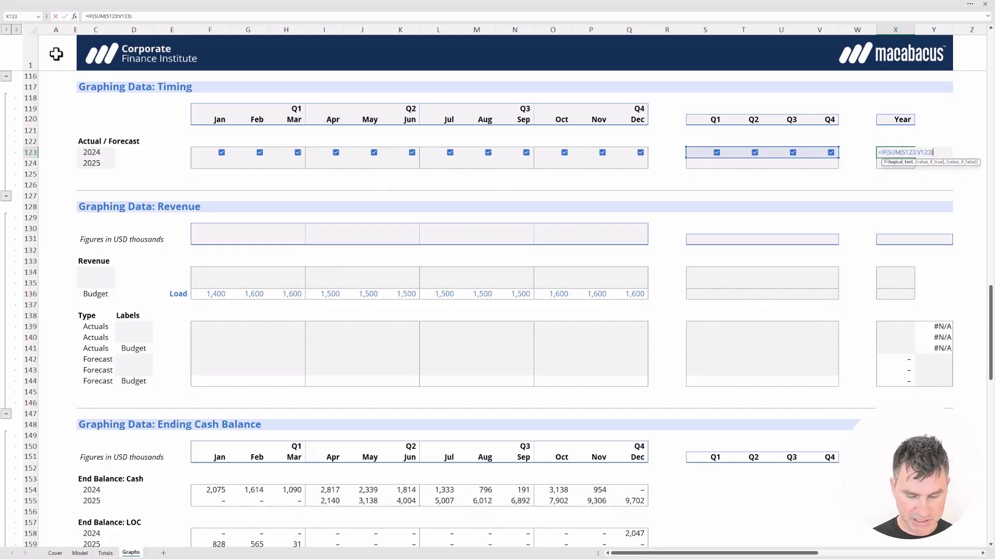
# Complete the X123 formula so it returns 1 when the sum equals 4 and 0 otherwise
pyautogui.write('=4')
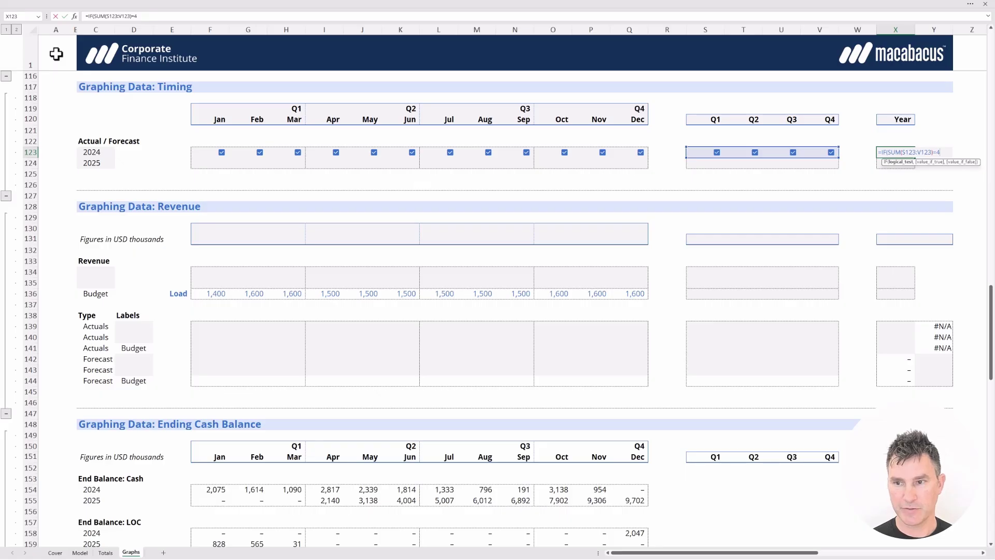
pyautogui.write(',')
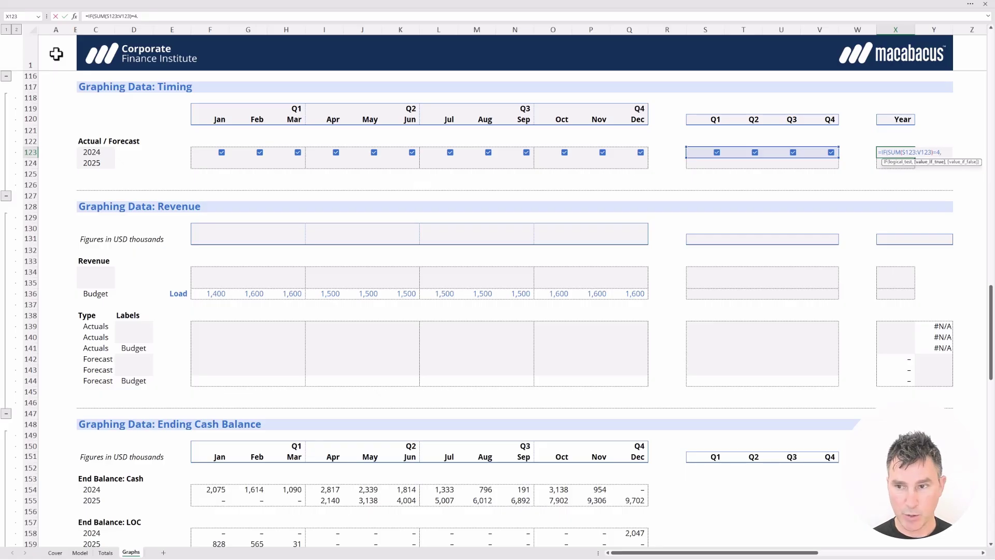
pyautogui.write('1,')
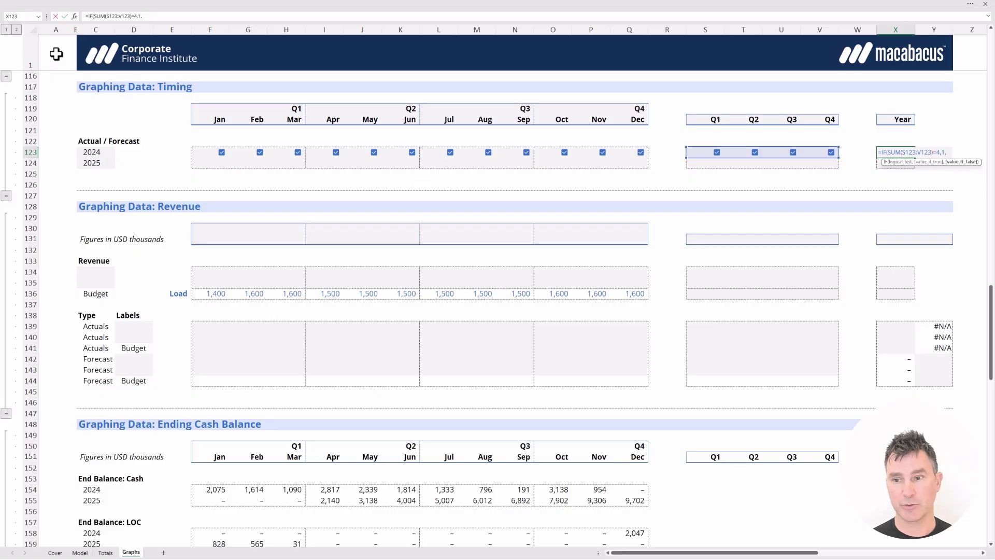
pyautogui.write('0')
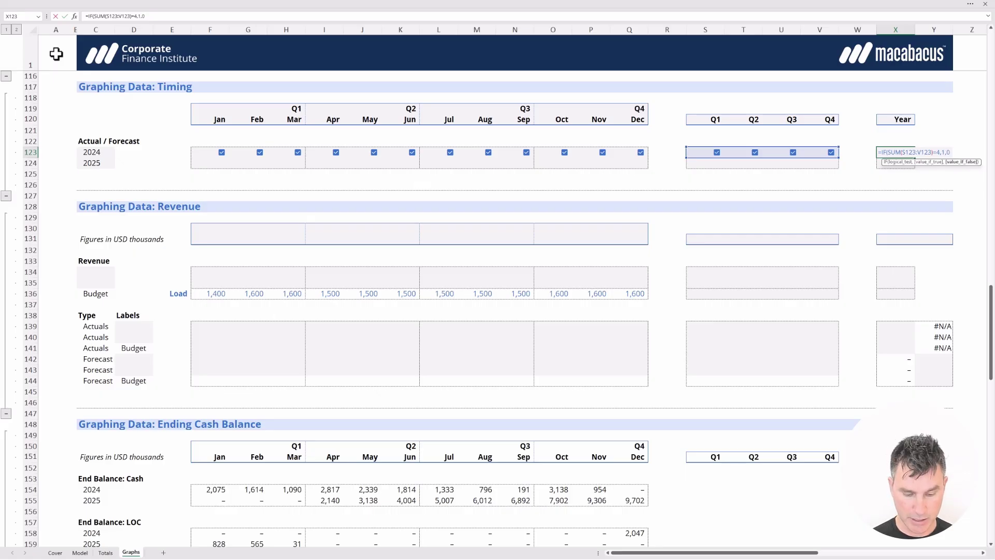
pyautogui.write(')')
pyautogui.hotkey('ctrl', 'Return')
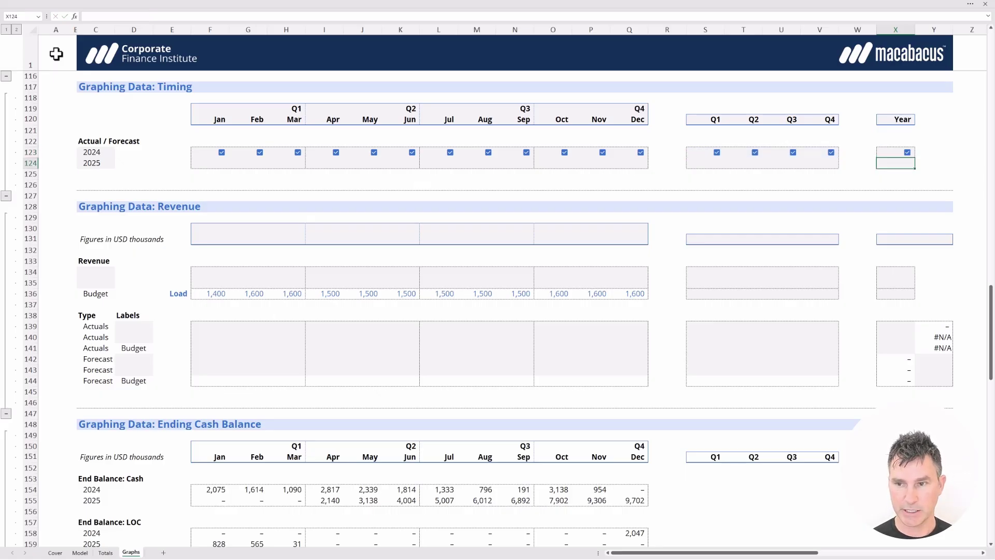
# Copy the X123 annual flag formula down to X124 as formulas only and check the references in X124
pyautogui.hotkey('ctrl', 'c')
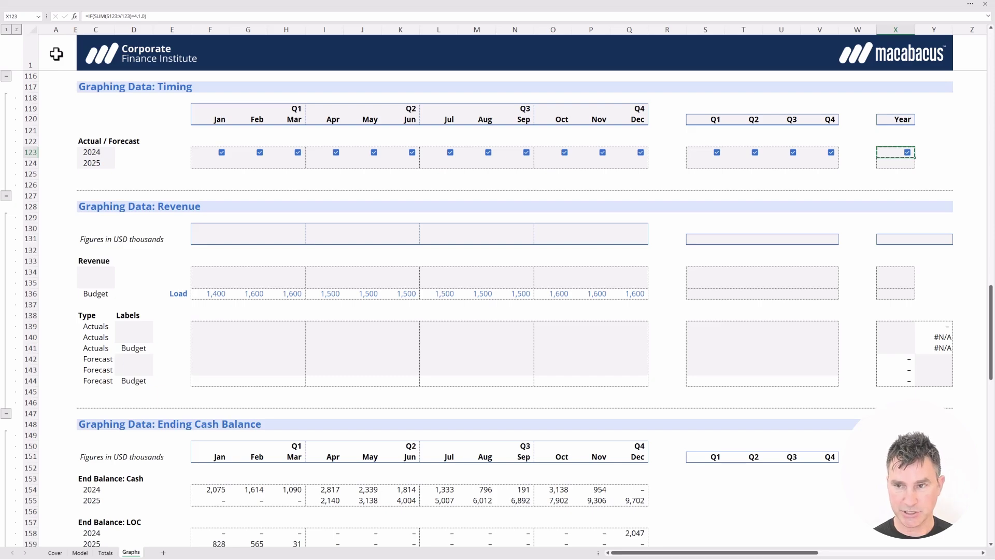
pyautogui.hotkey('shift', 'Down')
pyautogui.hotkey('ctrl', 'shift', 'F1')
pyautogui.hotkey('ctrl', 'alt', 'v')
pyautogui.press('f')
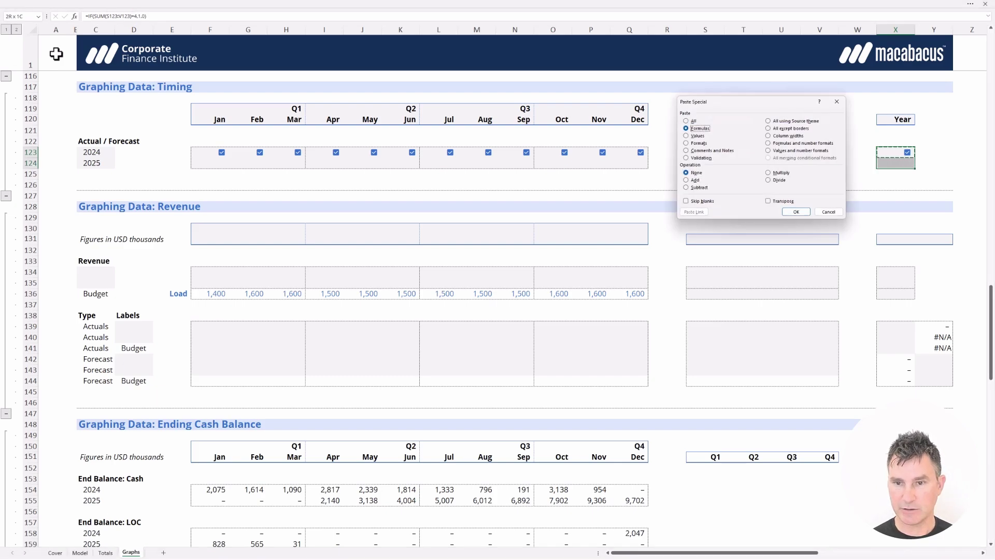
pyautogui.press('Return')
pyautogui.press('Down')
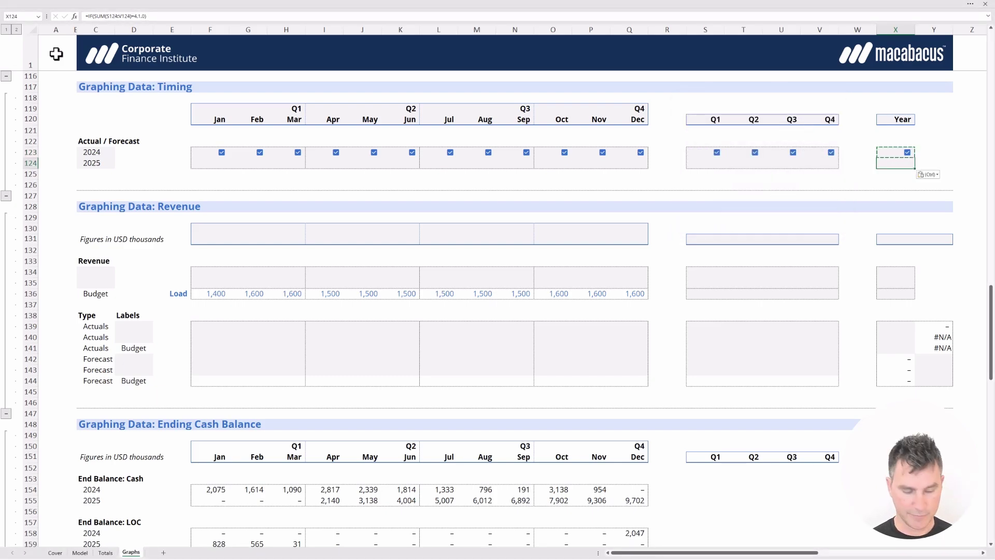
pyautogui.press('Escape')
pyautogui.press('F2')
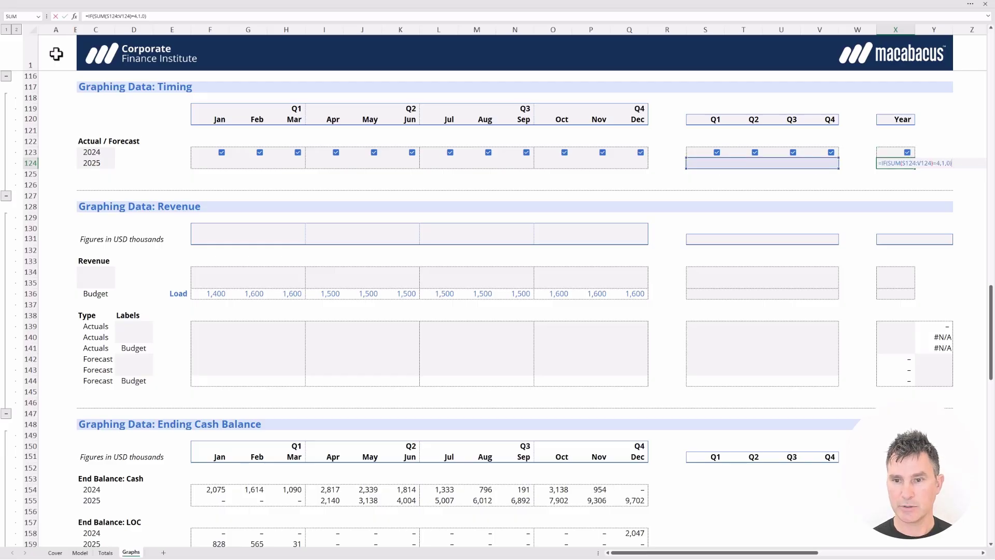
pyautogui.press('Return')
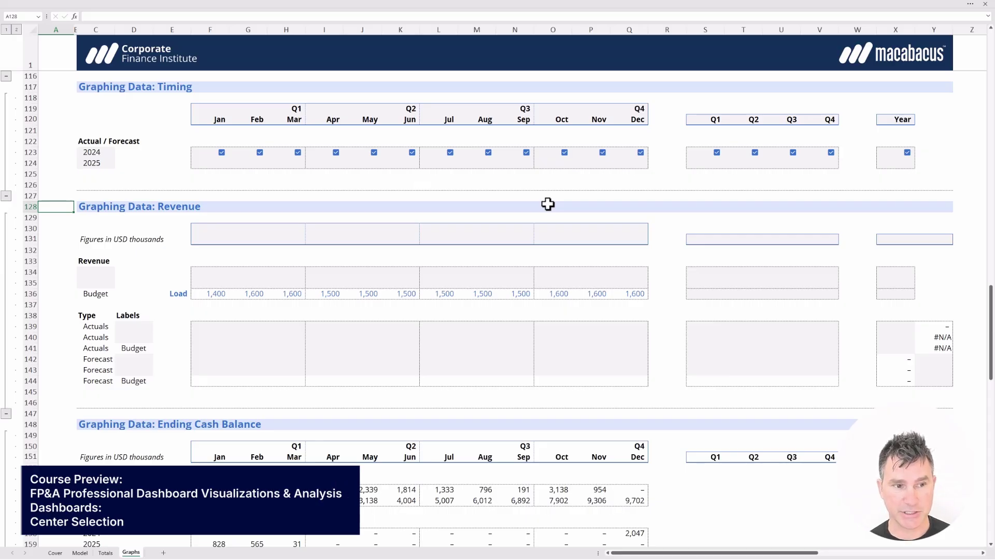
# Examine the formulas behind the 2024 and 2025 year labels in C123 and C124 of the Timing section
pyautogui.press('Up')
pyautogui.press('Up')
pyautogui.press('Up')
pyautogui.press('Up')
pyautogui.press('Up')
pyautogui.hotkey('shift', 'Right')
pyautogui.hotkey('shift', 'Right')
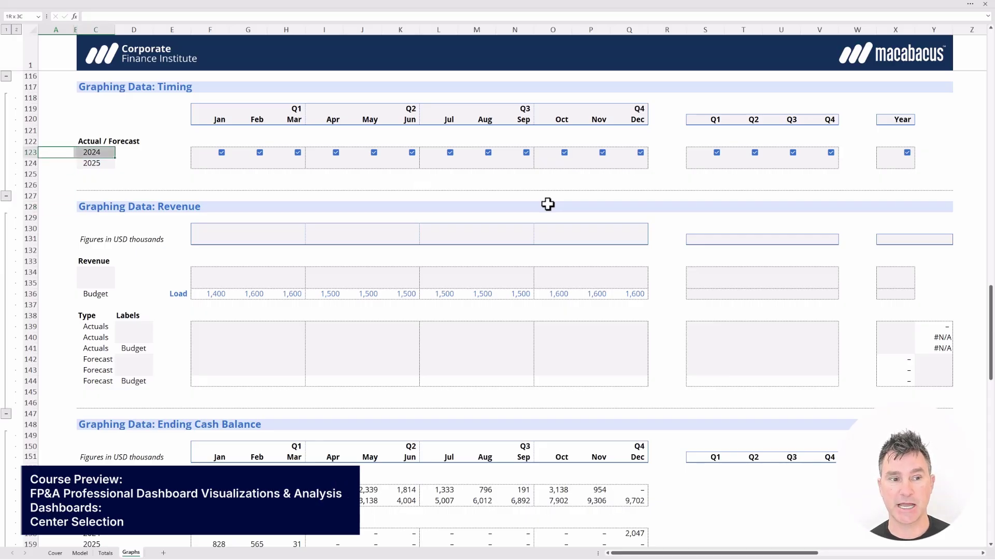
pyautogui.hotkey('shift', 'Down')
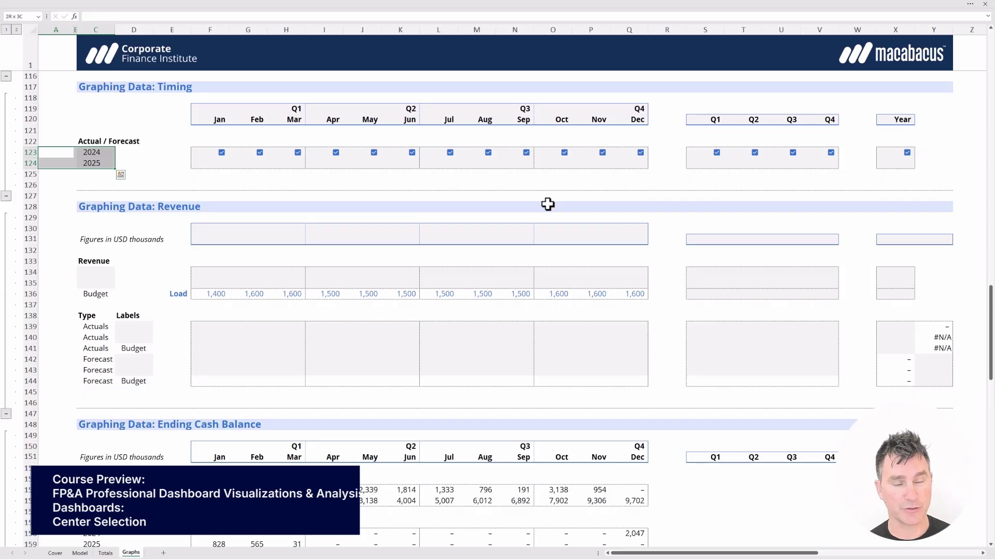
pyautogui.press('Escape')
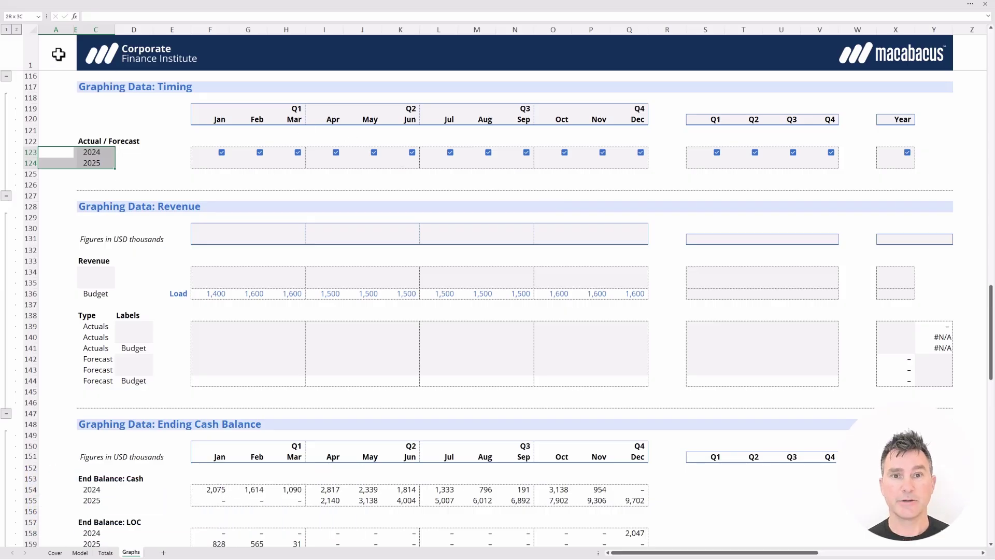
pyautogui.press('Right')
pyautogui.press('Right')
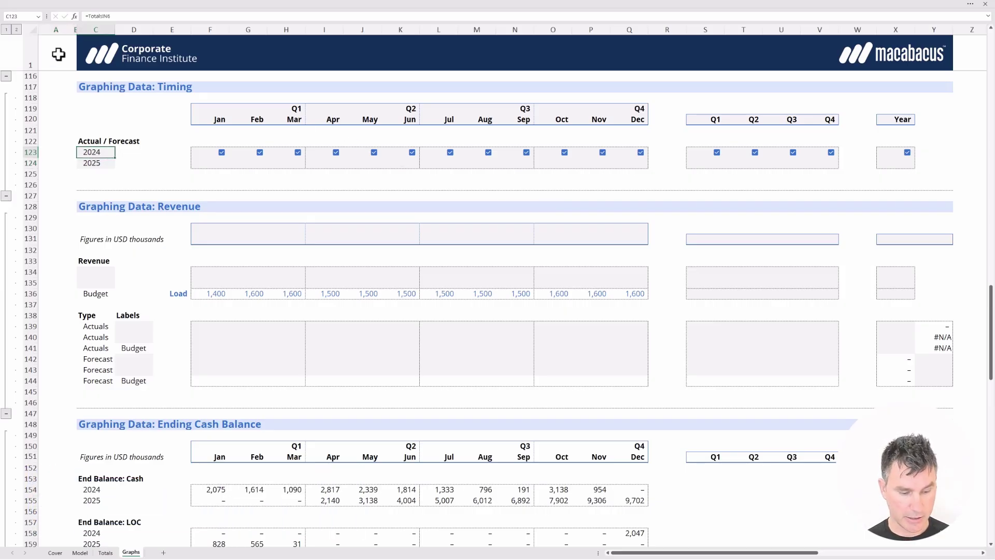
pyautogui.press('F2')
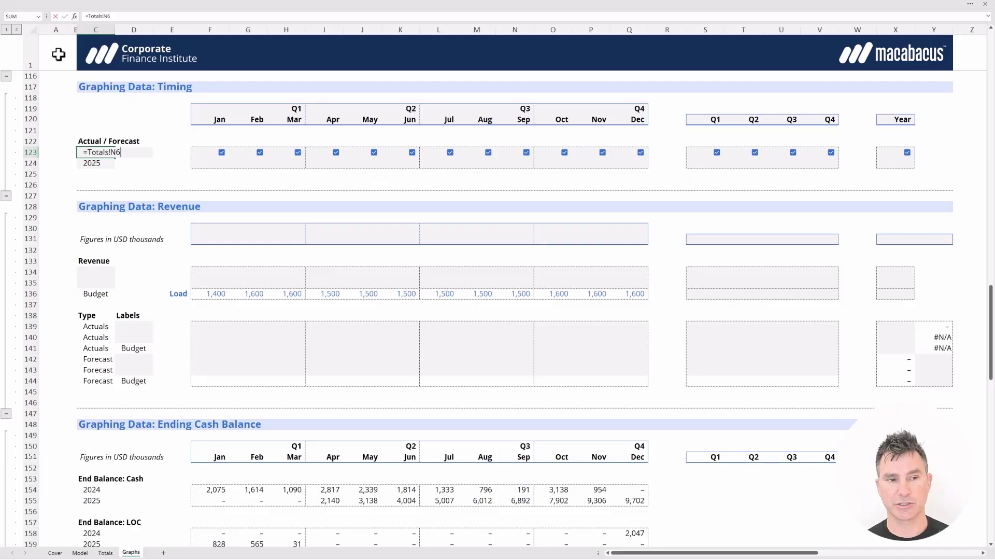
pyautogui.press('Return')
pyautogui.press('F2')
pyautogui.press('Return')
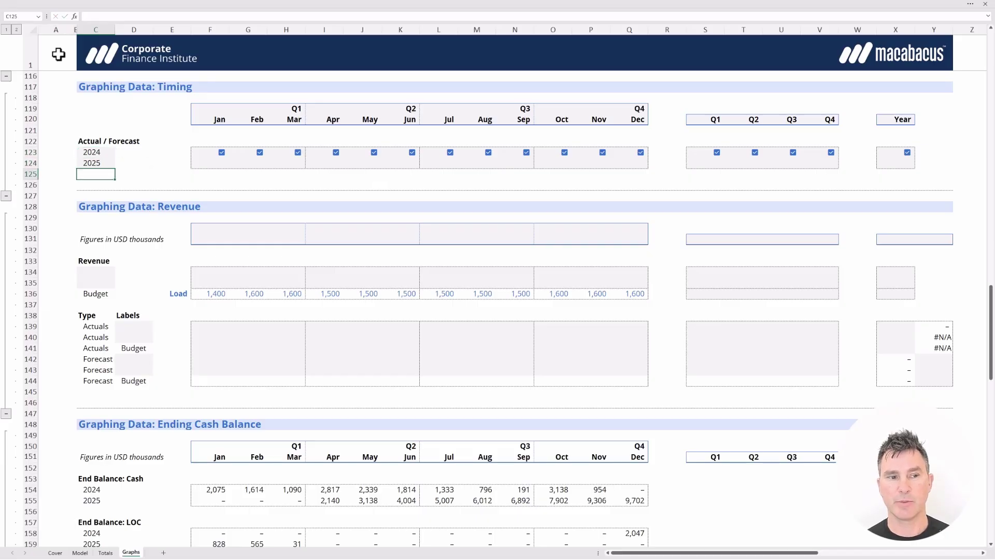
# Link the first Revenue year label in C134 to the Timing section's 2024 label with the formula =C123
pyautogui.press('Down')
pyautogui.hotkey('ctrl', 'Down')
pyautogui.hotkey('ctrl', 'Down')
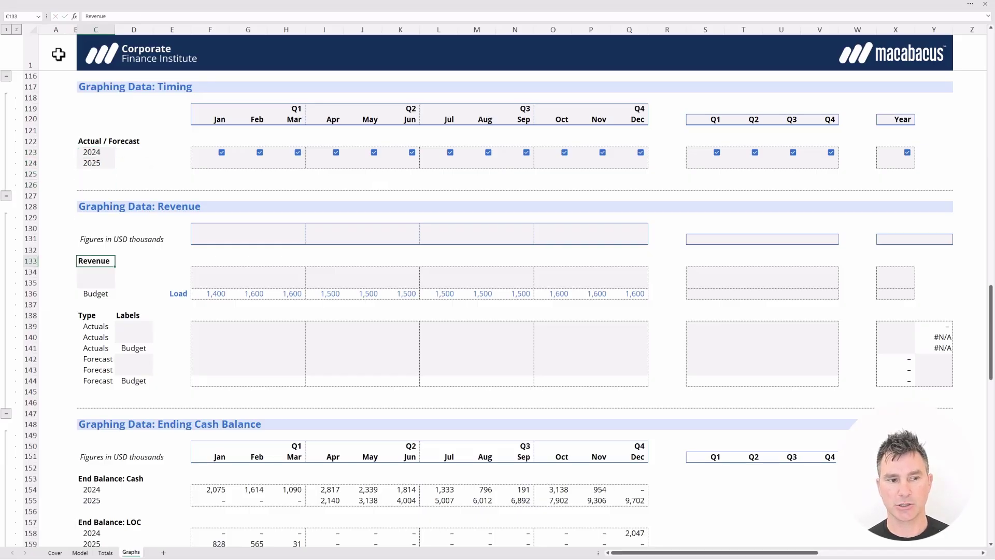
pyautogui.press('Down')
pyautogui.press('Left')
pyautogui.hotkey('shift', 'Down')
pyautogui.hotkey('shift', 'Right')
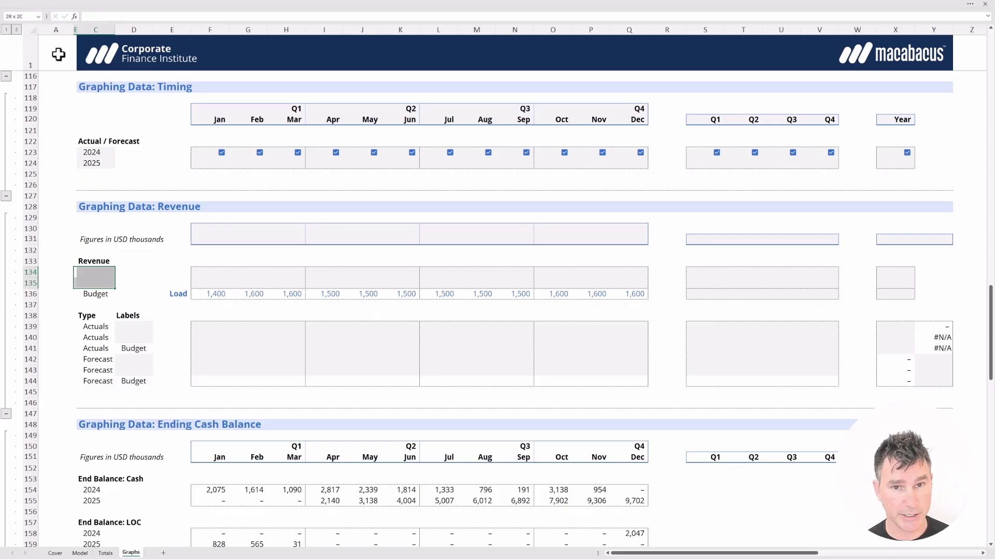
pyautogui.press('Right')
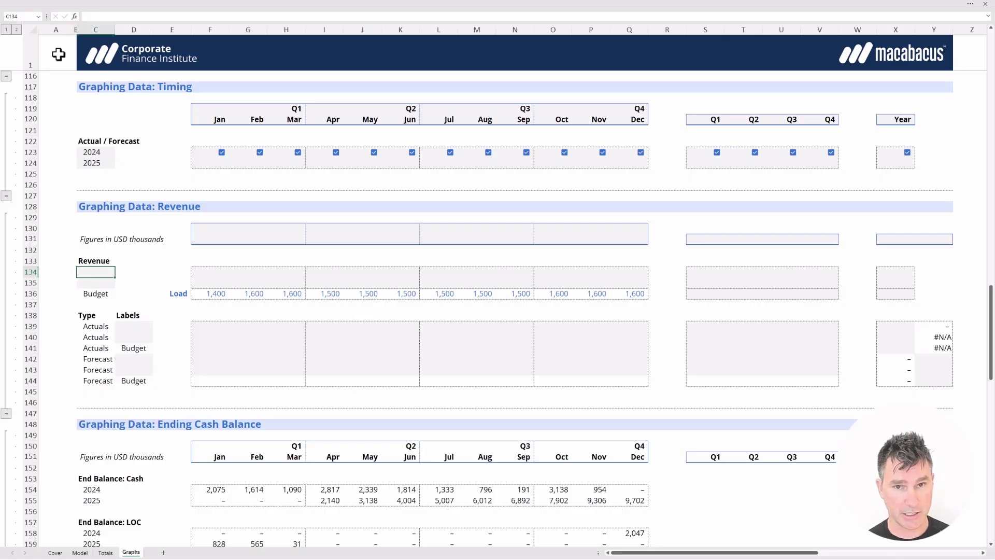
pyautogui.write('=')
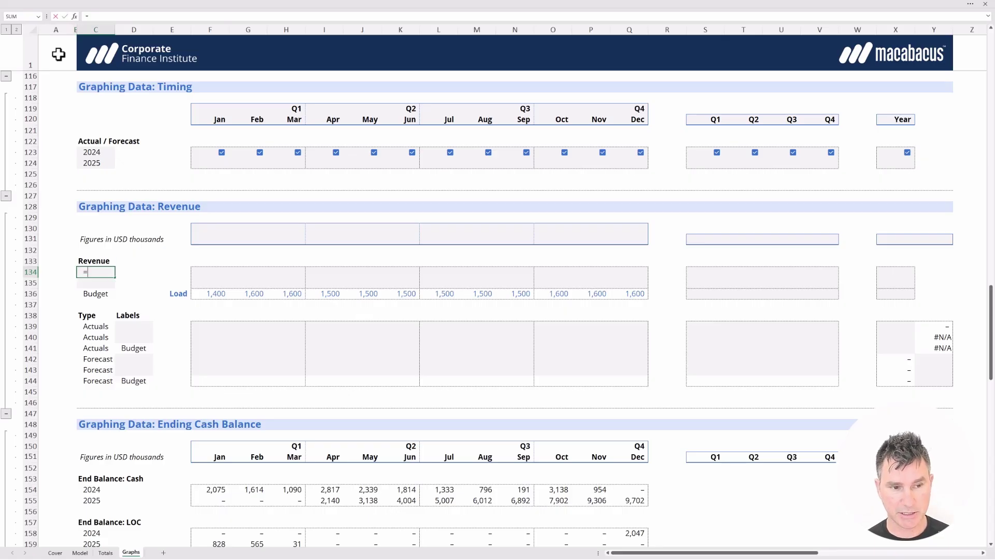
pyautogui.press('Up')
pyautogui.hotkey('ctrl', 'Up')
pyautogui.hotkey('ctrl', 'Up')
pyautogui.press('Down')
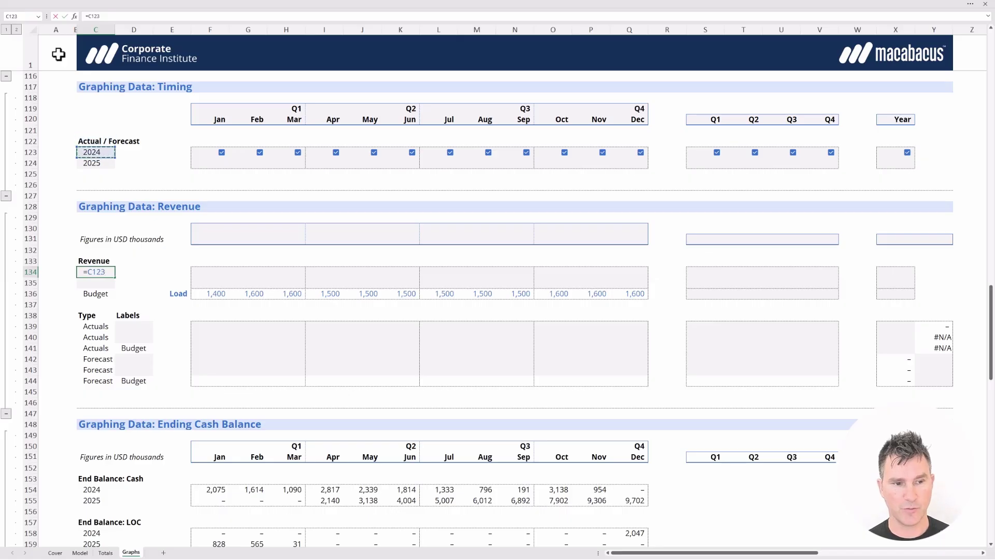
pyautogui.press('Return')
# Fill the year label formula in C134 down to C135
pyautogui.press('Up')
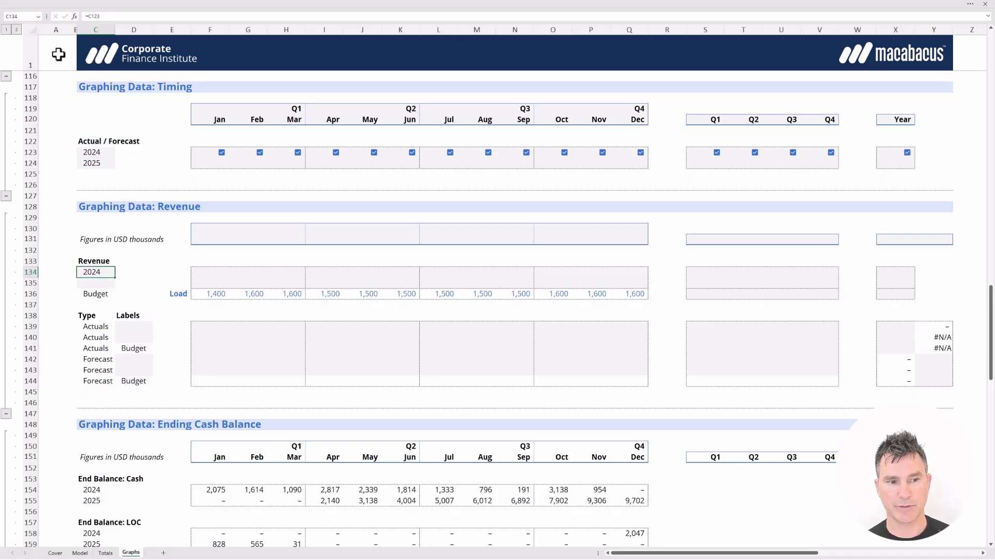
pyautogui.hotkey('shift', 'Down')
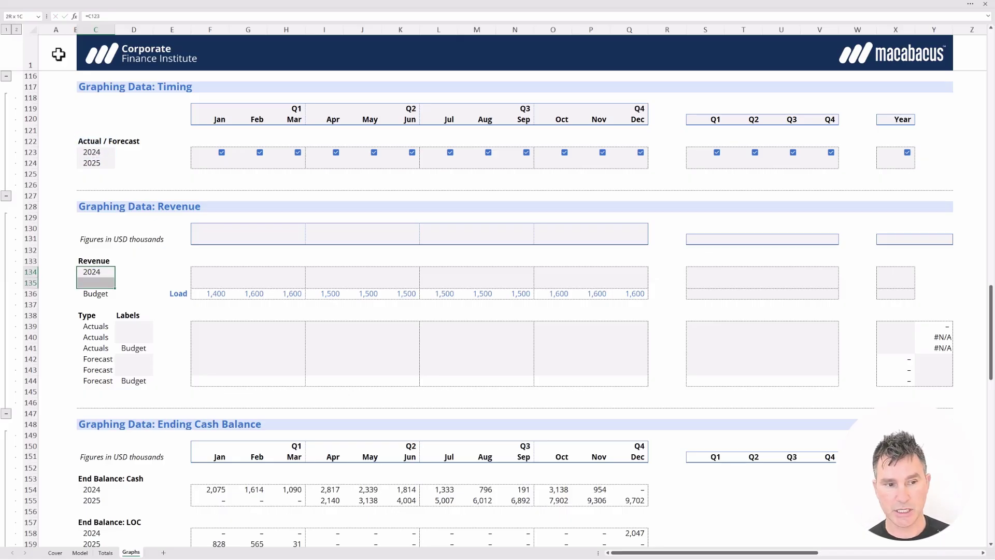
pyautogui.hotkey('ctrl', 'd')
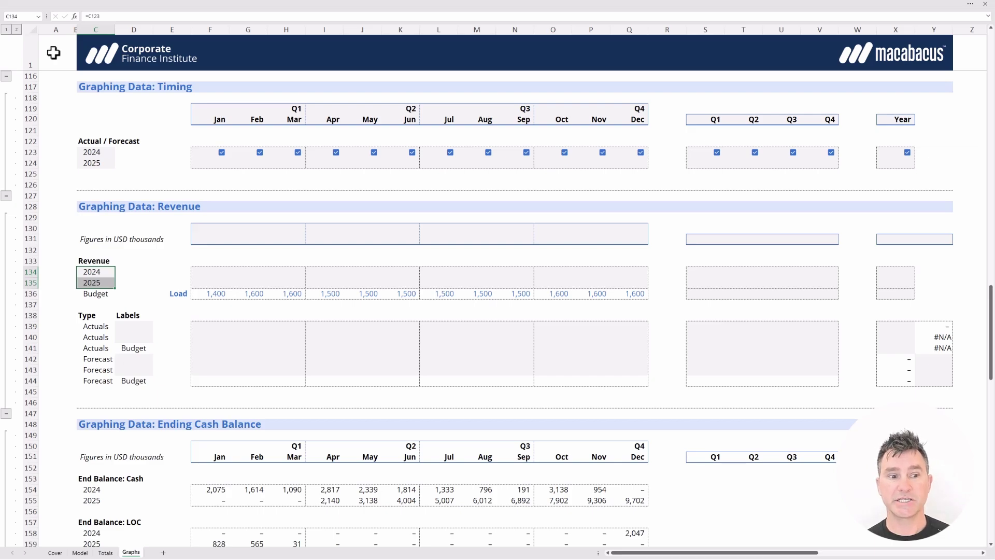
# Make the Revenue year label references absolute, with =$C$123 in C134 and =$C$124 in C135
pyautogui.hotkey('shift', 'Up')
pyautogui.hotkey('shift', 'Left')
pyautogui.hotkey('shift', 'Down')
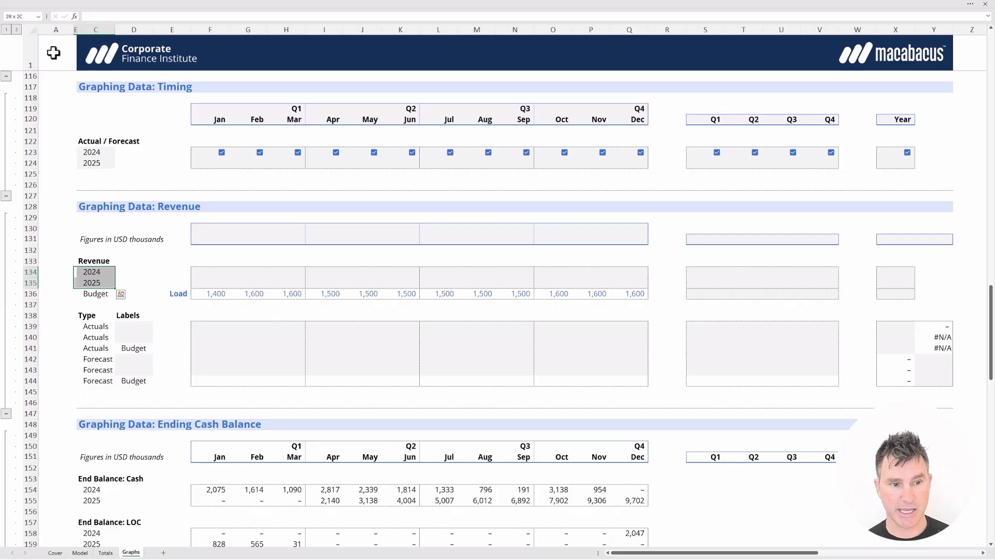
pyautogui.hotkey('shift', 'Up')
pyautogui.hotkey('shift', 'Right')
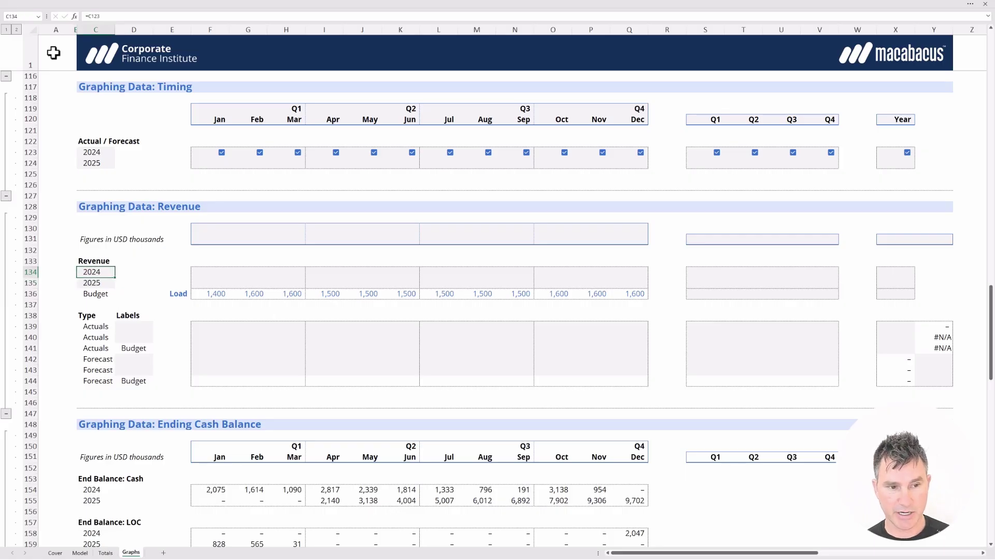
pyautogui.press('F2')
pyautogui.press('F4')
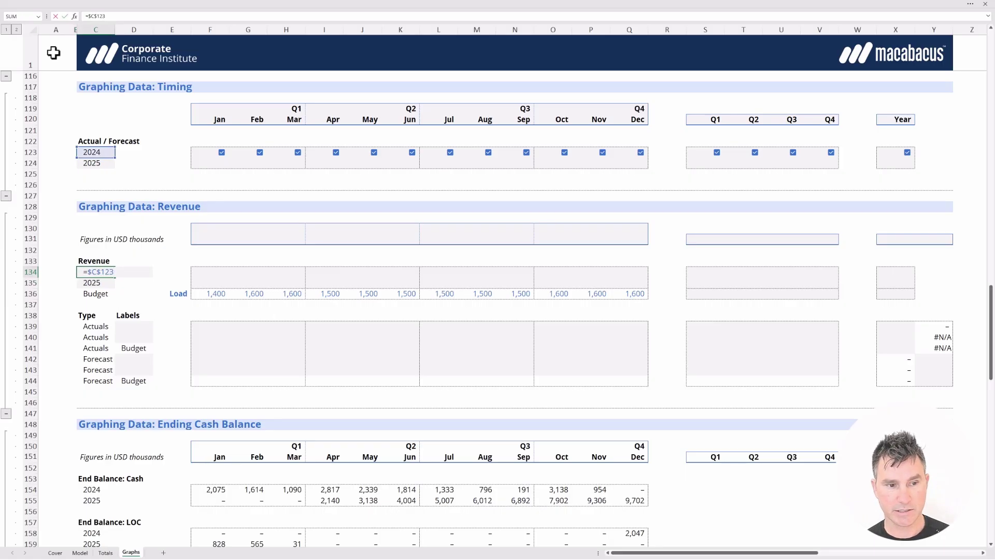
pyautogui.press('Return')
pyautogui.press('F2')
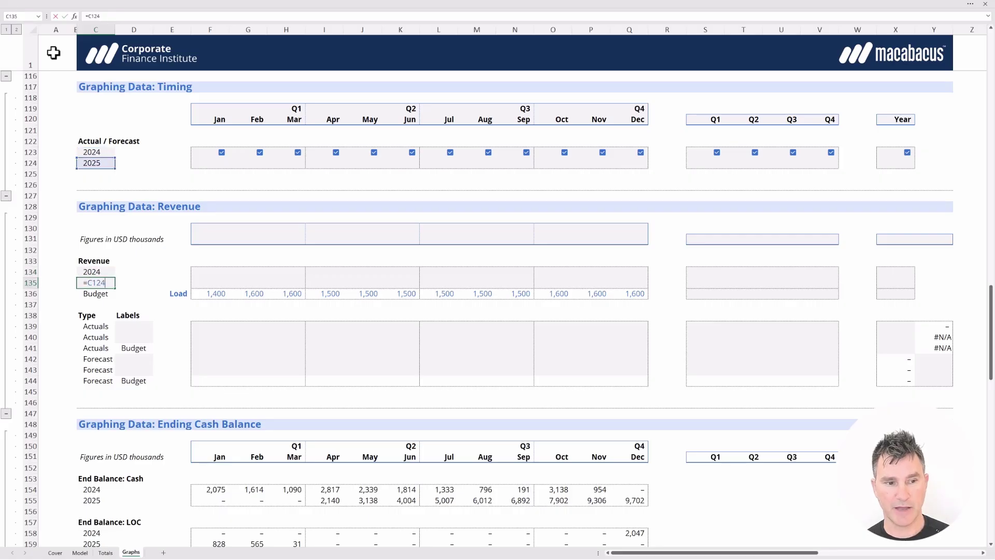
pyautogui.press('F4')
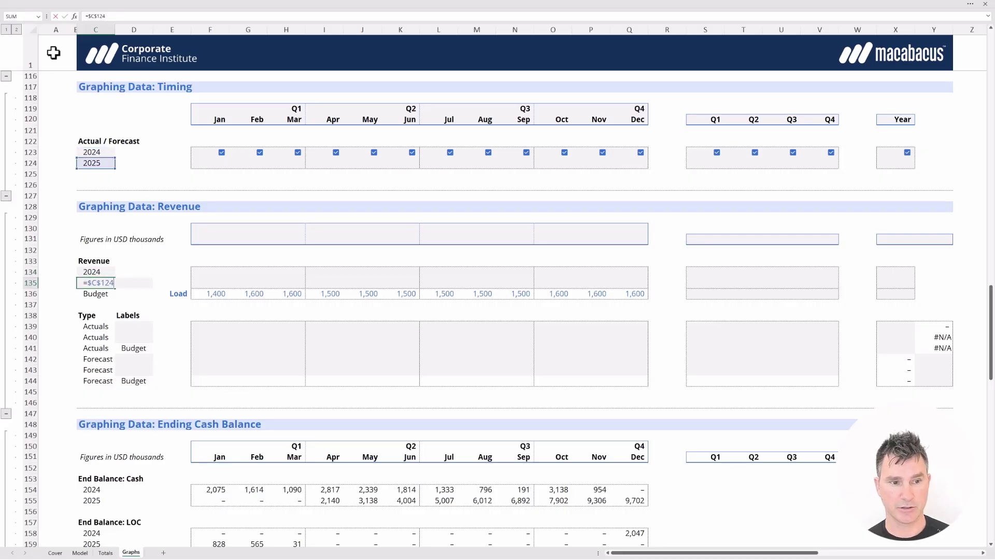
pyautogui.press('Return')
# Copy the Revenue year labels C134:C135 into the Actuals rows of the Labels column at D139:D140
pyautogui.press('Up')
pyautogui.press('Up')
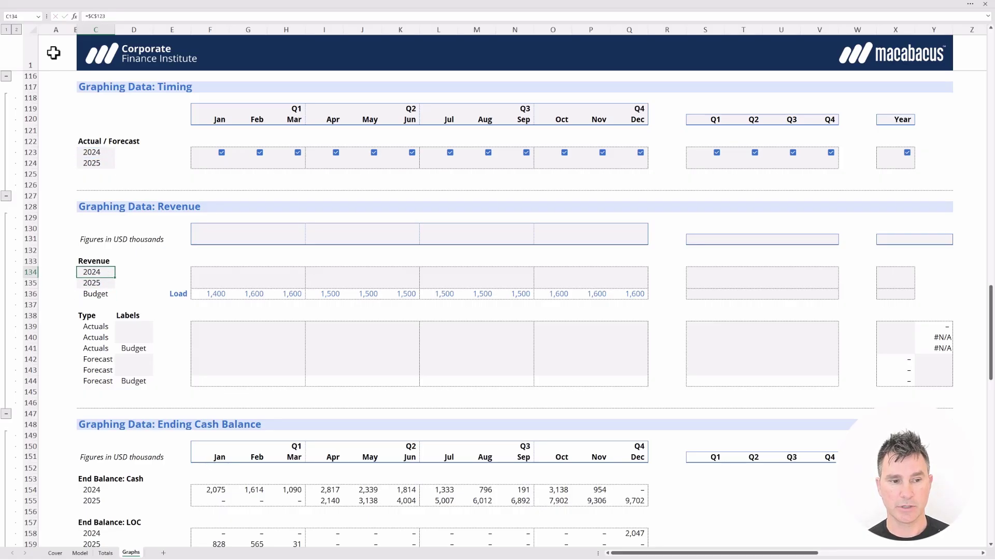
pyautogui.hotkey('shift', 'Down')
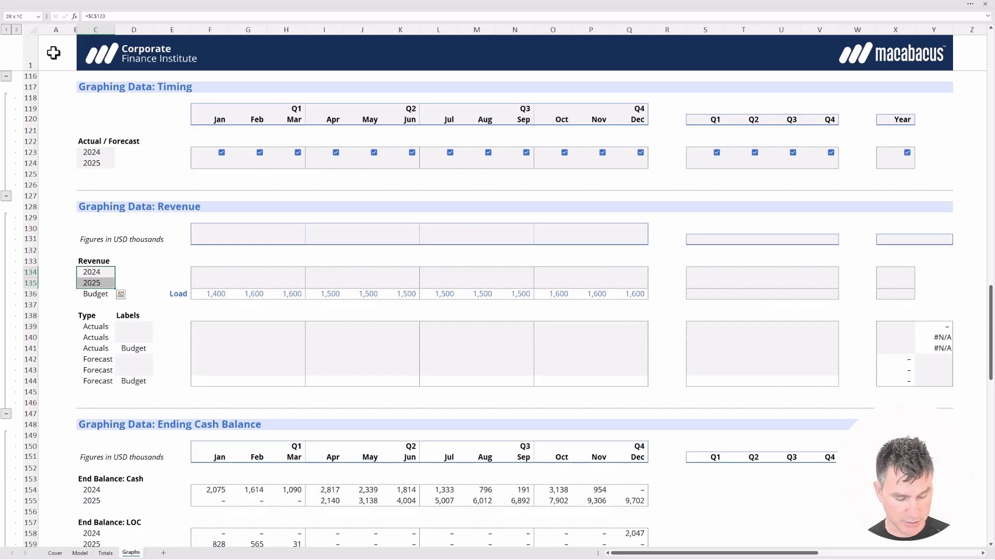
pyautogui.hotkey('ctrl', 'c')
pyautogui.press('Right')
pyautogui.press('Down')
pyautogui.press('Down')
pyautogui.press('Down')
pyautogui.press('Down')
pyautogui.press('Down')
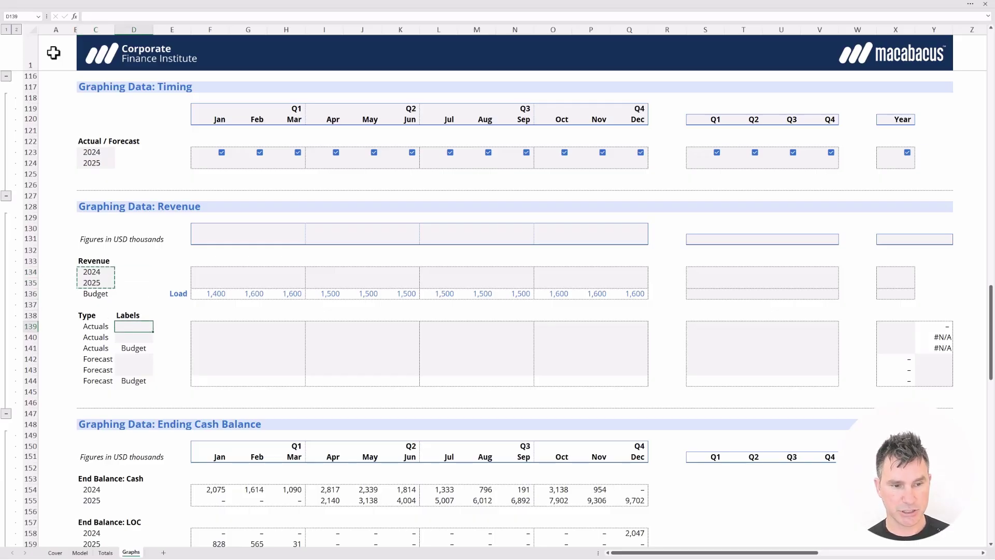
pyautogui.hotkey('ctrl', 'v')
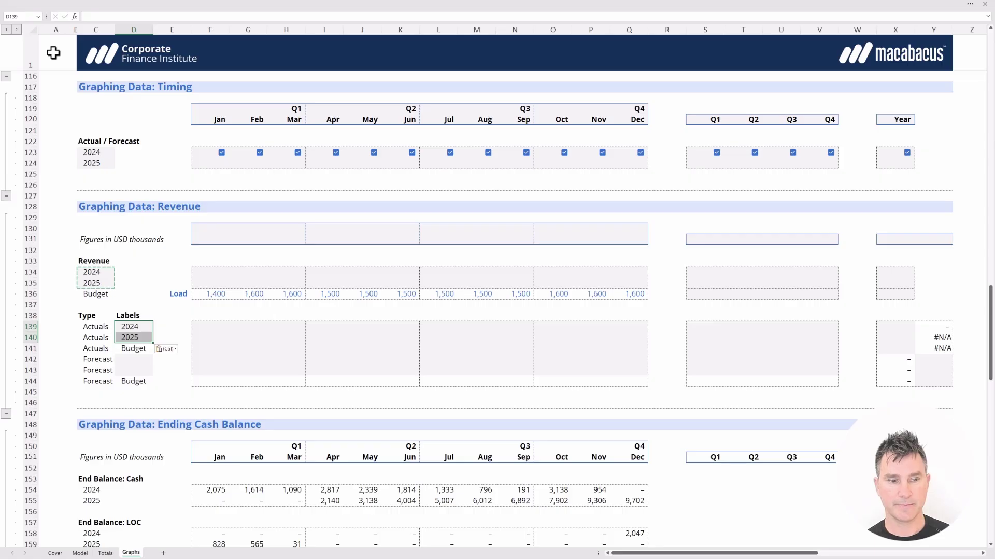
# Paste the copied year labels into the Forecast rows at D142:D143 and check the Type and Labels table
pyautogui.press('Down')
pyautogui.press('Down')
pyautogui.press('Down')
pyautogui.hotkey('ctrl', 'v')
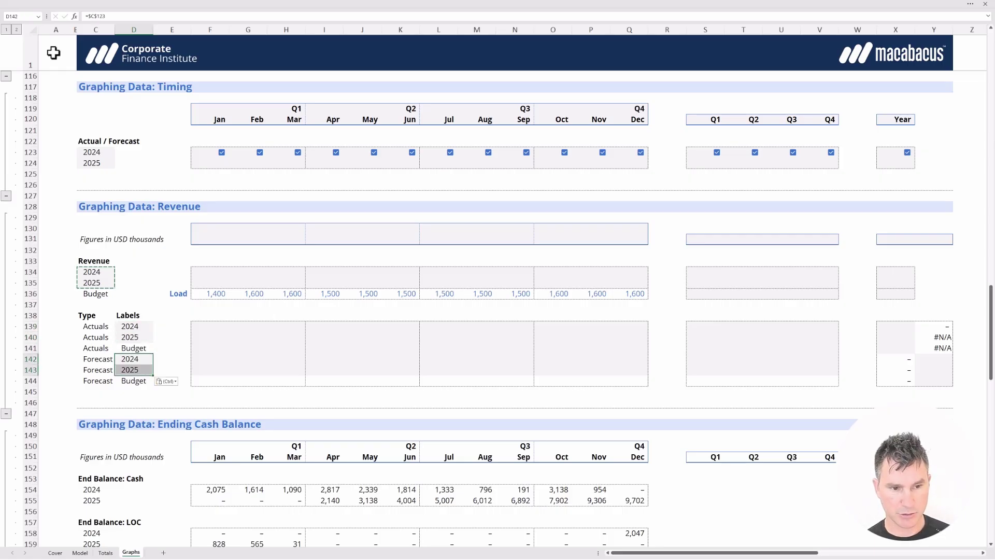
pyautogui.press('Escape')
pyautogui.press('Left')
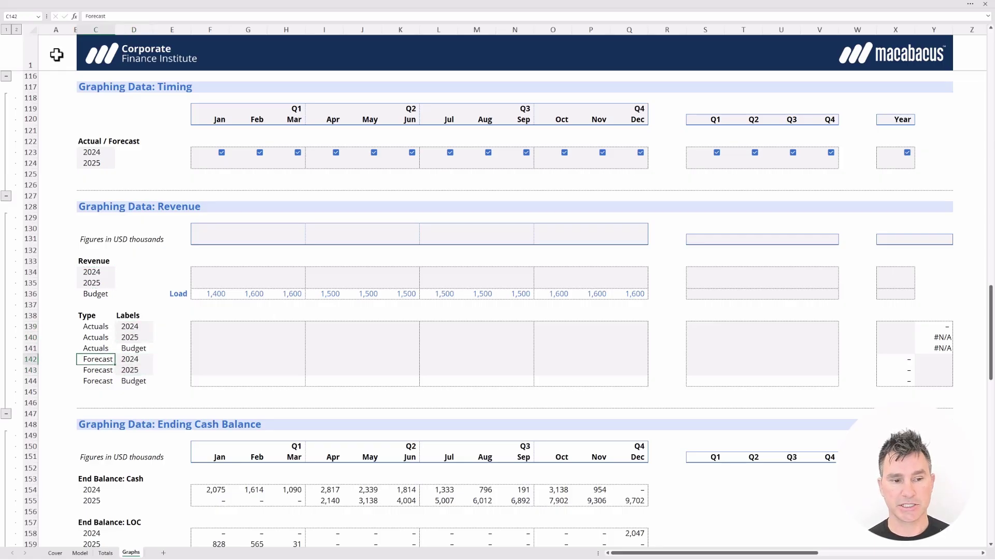
pyautogui.hotkey('ctrl', 'Up')
pyautogui.hotkey('ctrl', 'a')
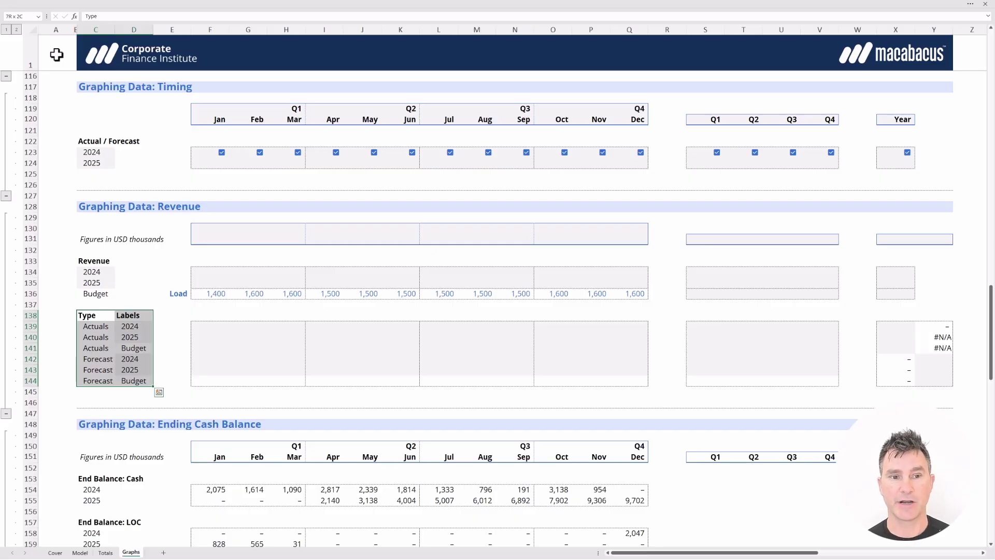
# Link the Revenue section's first month header in F131 to the Timing header with the formula =F120
pyautogui.press('Up')
pyautogui.press('Up')
pyautogui.press('Up')
pyautogui.press('Up')
pyautogui.press('Up')
pyautogui.press('Up')
pyautogui.press('Up')
pyautogui.press('Up')
pyautogui.press('Right')
pyautogui.press('Right')
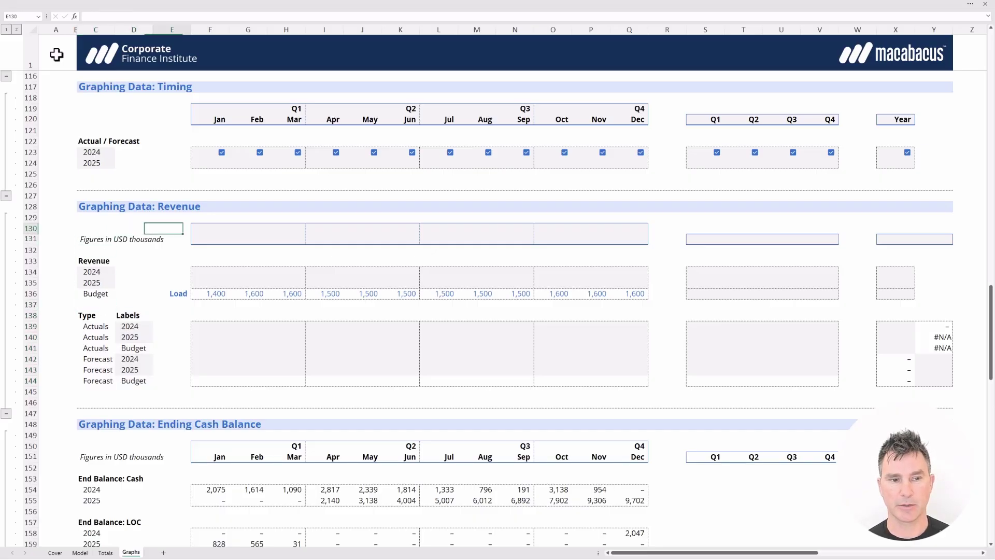
pyautogui.press('Right')
pyautogui.press('Down')
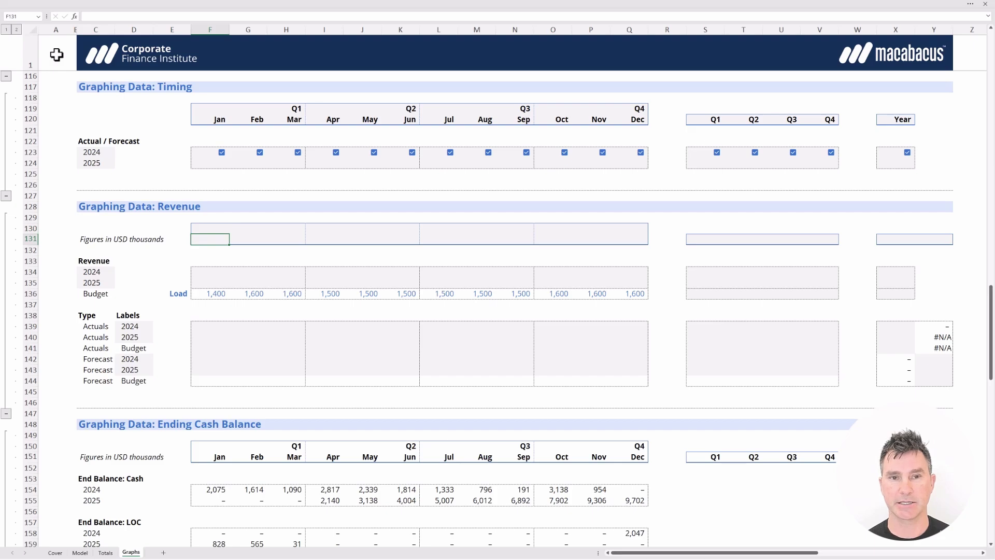
pyautogui.write('=')
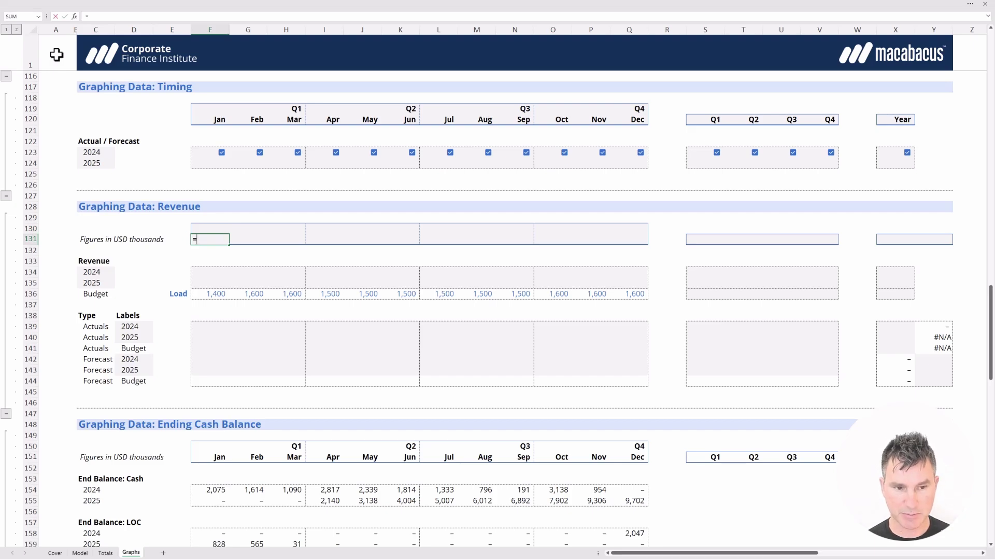
pyautogui.press('Up')
pyautogui.press('Up')
pyautogui.press('Up')
pyautogui.press('Up')
pyautogui.press('Up')
pyautogui.press('Up')
pyautogui.press('Up')
pyautogui.press('Up')
pyautogui.press('Up')
pyautogui.press('Up')
pyautogui.press('Up')
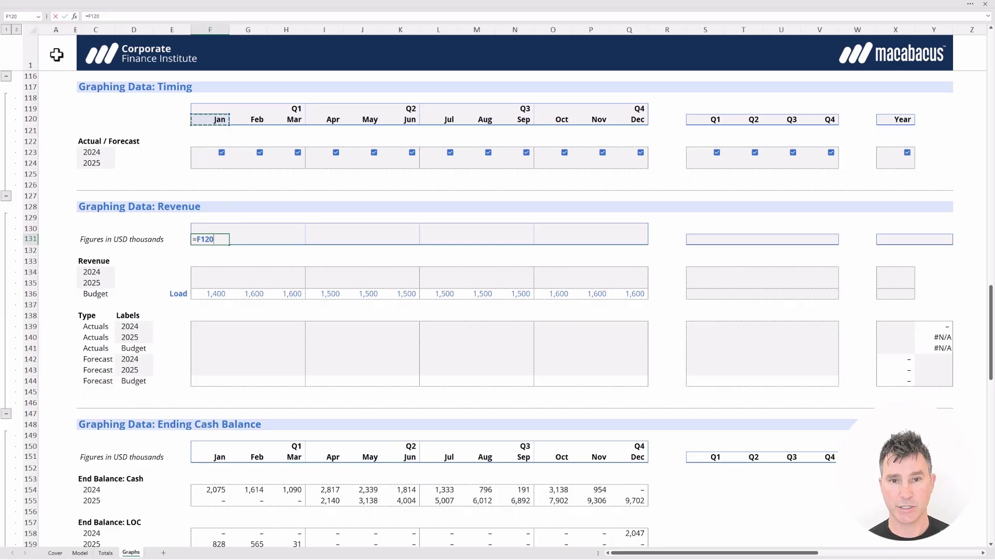
pyautogui.hotkey('ctrl', 'Return')
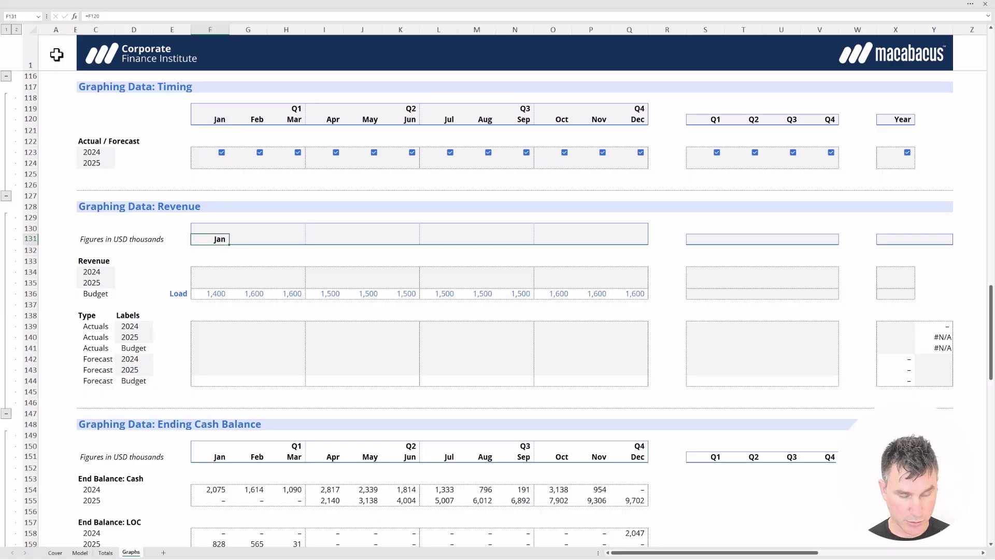
# Copy the F131 header link across the monthly header range F130:Q131, pasting formulas only
pyautogui.hotkey('ctrl', 'c')
pyautogui.hotkey('shift', 'Right')
pyautogui.hotkey('shift', 'Right')
pyautogui.hotkey('shift', 'Right')
pyautogui.hotkey('shift', 'Right')
pyautogui.hotkey('shift', 'Right')
pyautogui.hotkey('shift', 'Right')
pyautogui.hotkey('shift', 'Right')
pyautogui.hotkey('shift', 'Right')
pyautogui.hotkey('shift', 'Right')
pyautogui.hotkey('shift', 'Right')
pyautogui.hotkey('shift', 'Right')
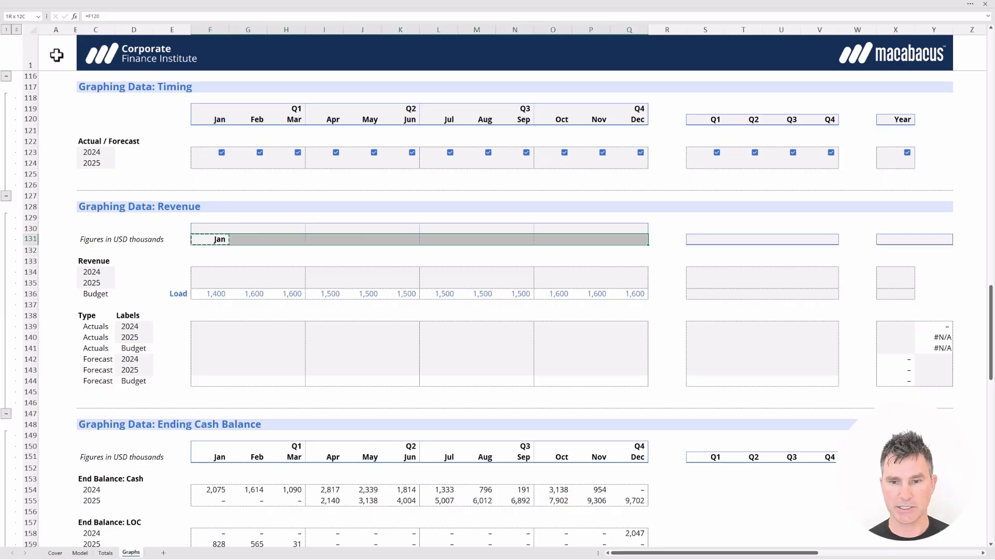
pyautogui.hotkey('shift', 'Up')
pyautogui.hotkey('alt', 'e')
pyautogui.press('s')
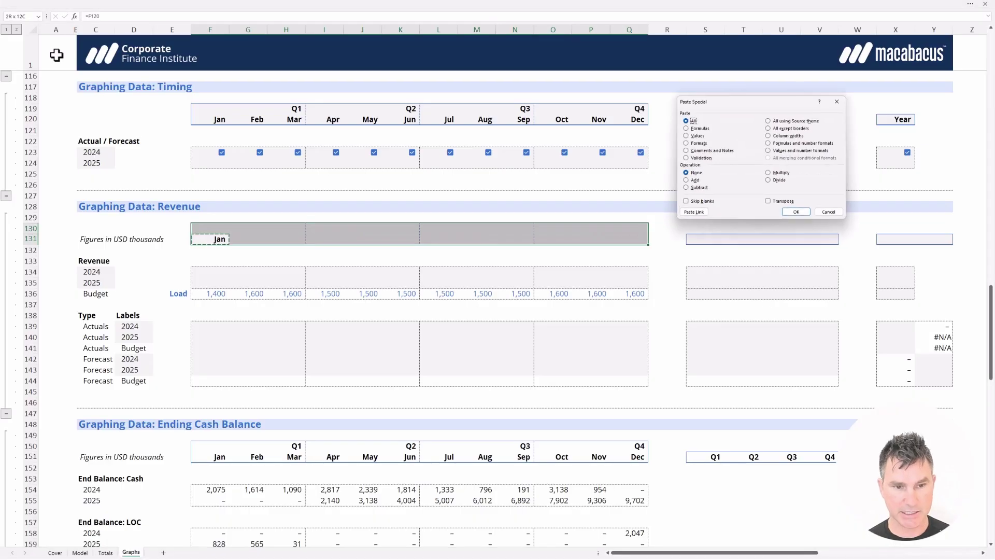
pyautogui.press('f')
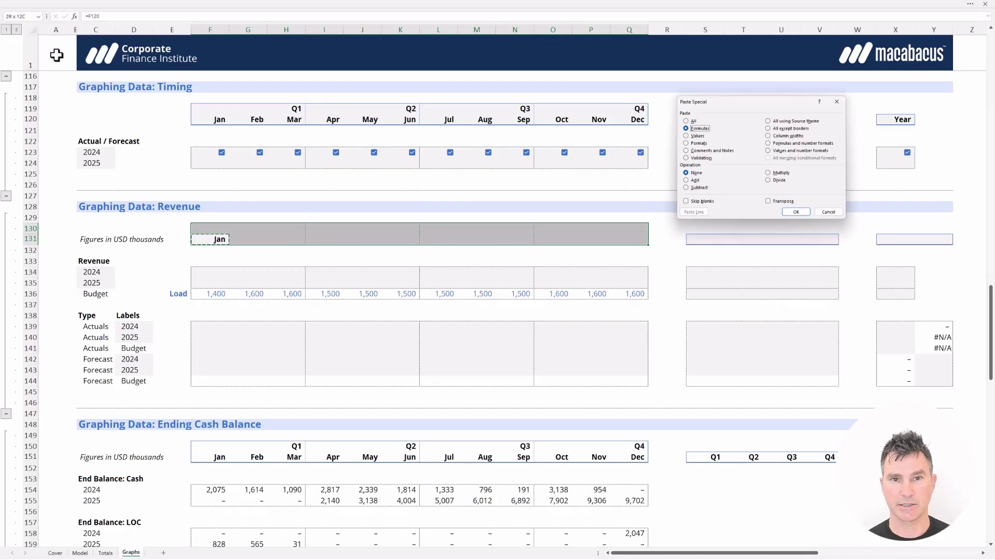
pyautogui.press('Return')
pyautogui.press('Up')
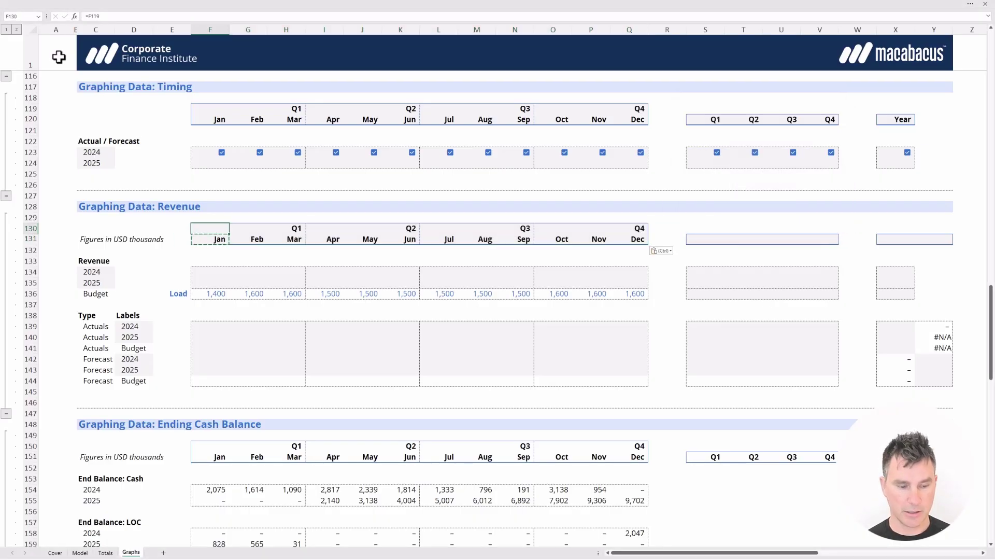
# Examine the header link formula in F131 and compare it with the Ending Cash Balance header formula in F150
pyautogui.press('Escape')
pyautogui.press('Down')
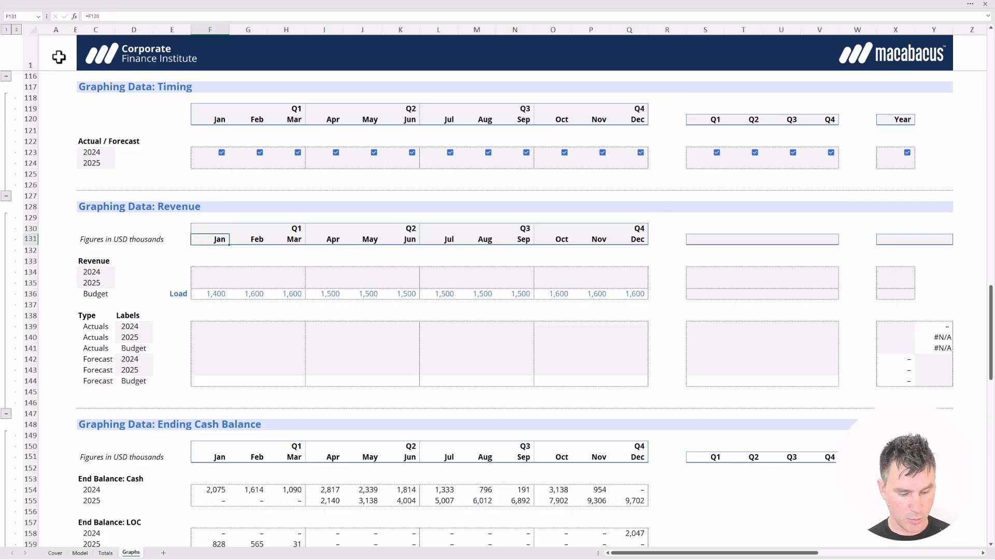
pyautogui.press('F2')
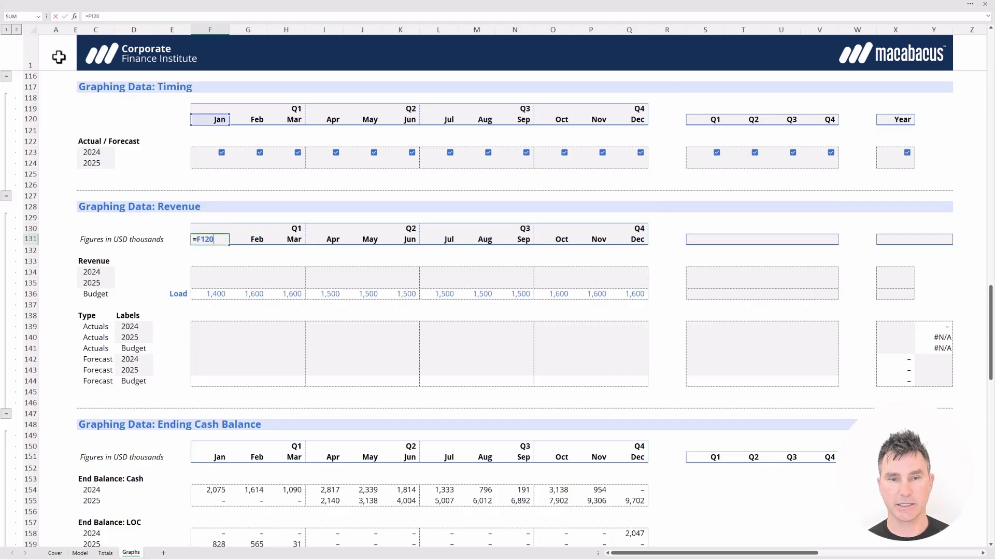
pyautogui.press('Return')
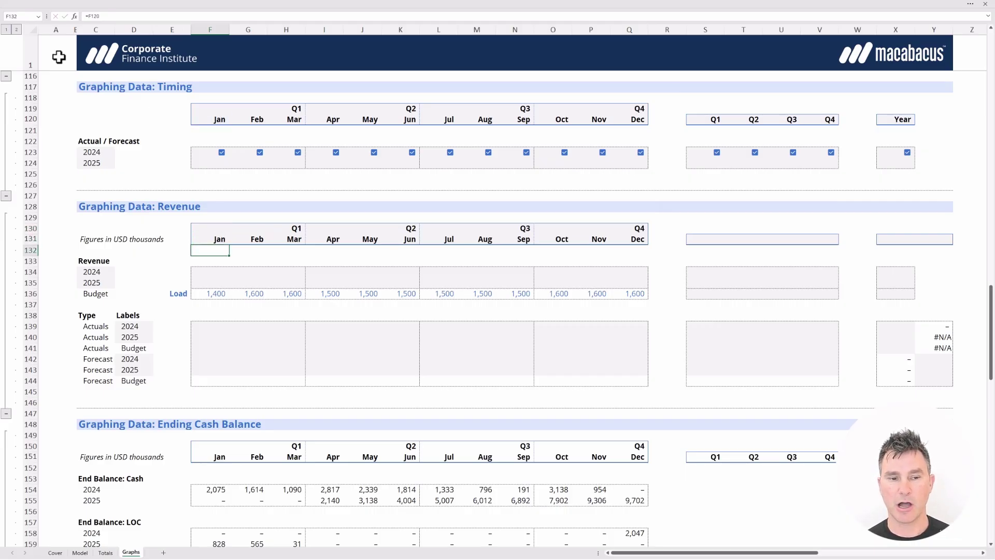
pyautogui.press('Down')
pyautogui.press('Down')
pyautogui.press('Down')
pyautogui.press('Down')
pyautogui.press('Down')
pyautogui.press('Down')
pyautogui.press('Down')
pyautogui.press('Down')
pyautogui.press('Down')
pyautogui.press('Down')
pyautogui.press('Down')
pyautogui.press('Down')
pyautogui.press('Down')
pyautogui.press('Down')
pyautogui.press('Down')
pyautogui.press('Down')
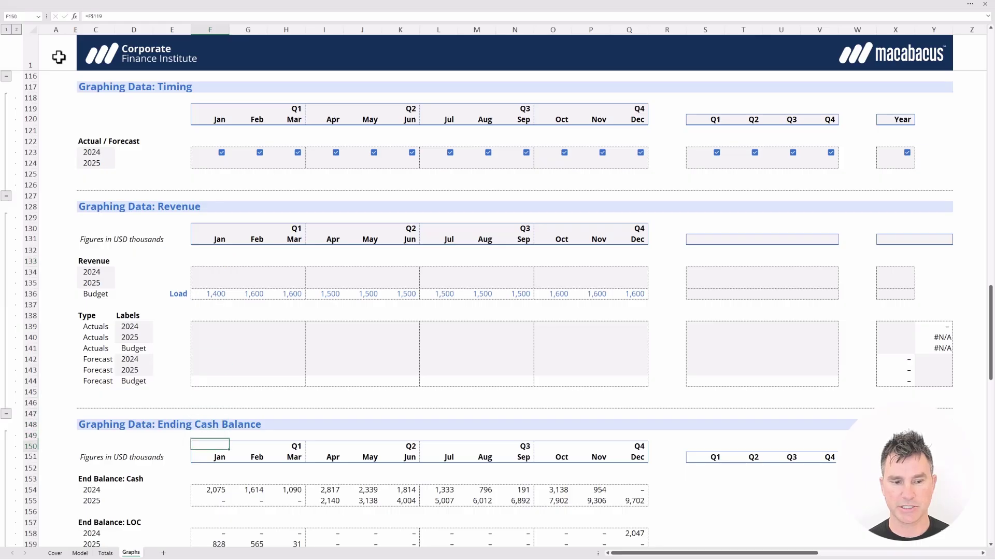
pyautogui.press('Up')
pyautogui.press('Up')
pyautogui.press('Up')
pyautogui.press('Up')
pyautogui.press('Up')
pyautogui.press('Up')
pyautogui.press('Up')
pyautogui.press('Up')
pyautogui.press('Up')
pyautogui.press('Up')
pyautogui.press('Up')
pyautogui.press('Up')
pyautogui.press('Up')
pyautogui.press('Up')
pyautogui.press('Up')
pyautogui.press('Up')
pyautogui.press('Up')
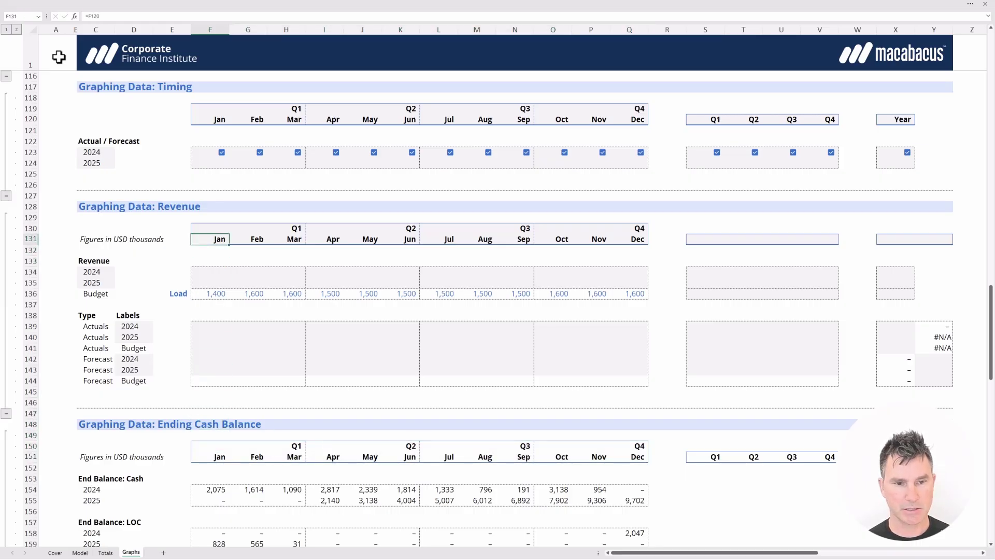
# Anchor the rows in the first Revenue header links, making F130 =F$119 and F131 =F$120
pyautogui.press('Up')
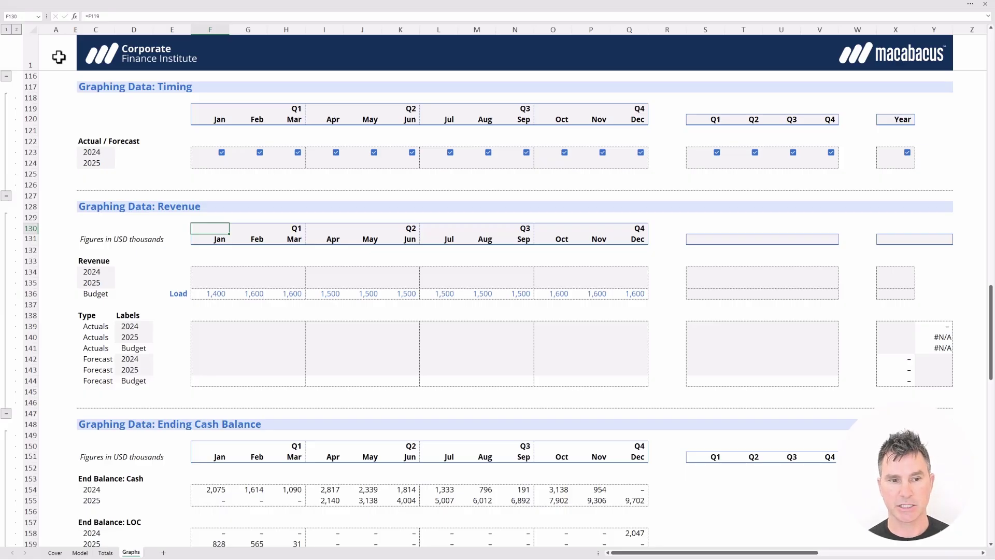
pyautogui.press('F2')
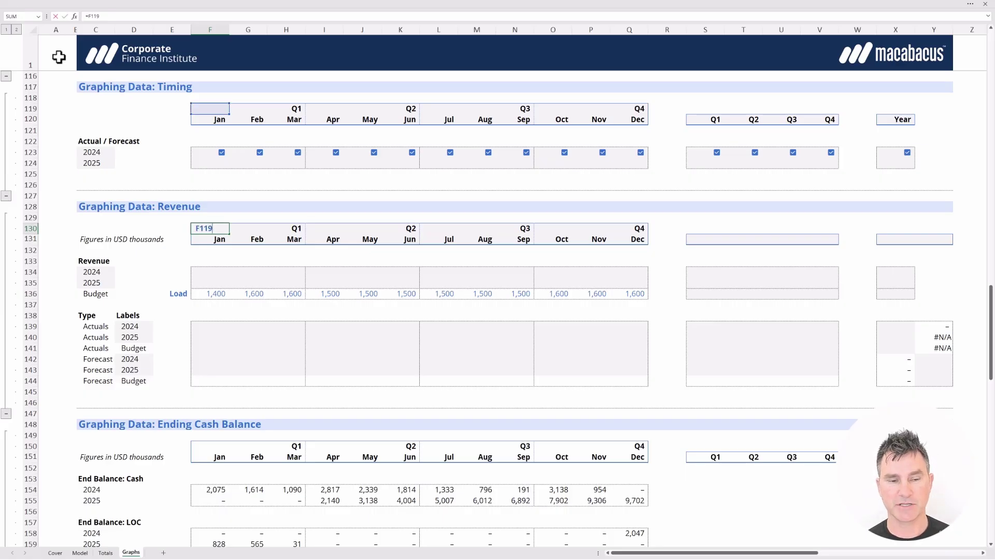
pyautogui.press('F4')
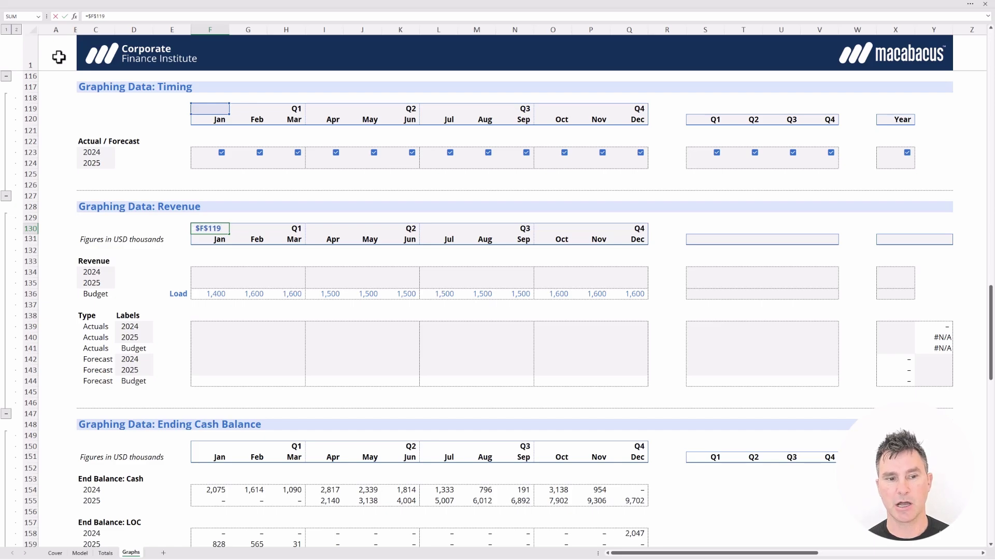
pyautogui.press('F4')
pyautogui.press('Return')
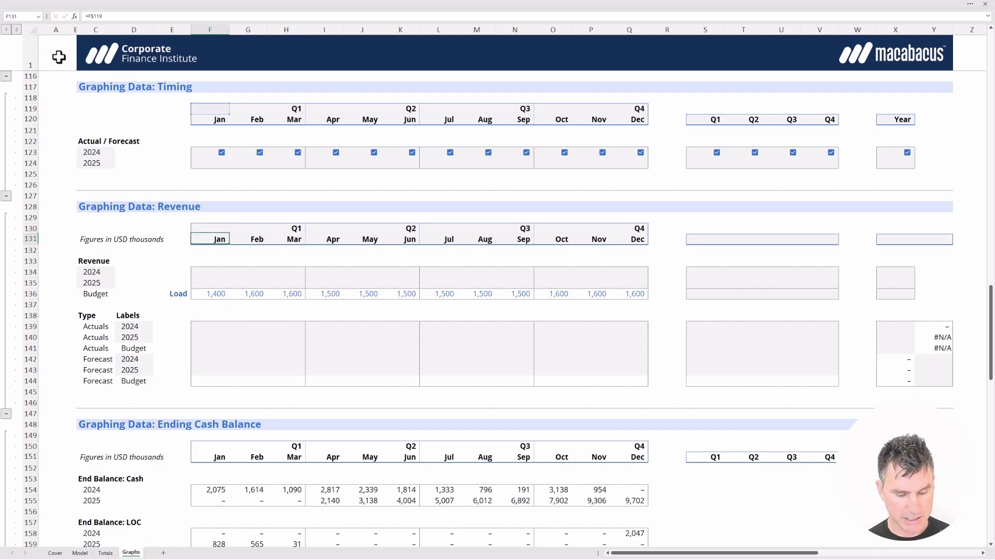
pyautogui.press('F2')
pyautogui.press('F4')
pyautogui.press('F4')
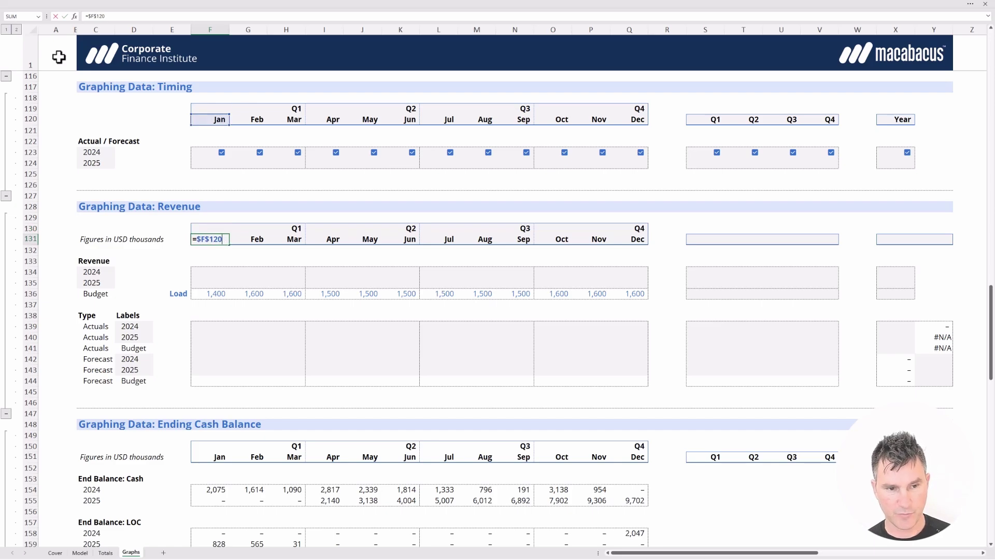
pyautogui.press('Return')
# Copy the row-anchored links in F130:F131 across the monthly header range F130:Q131, pasting formulas only
pyautogui.press('Up')
pyautogui.press('Up')
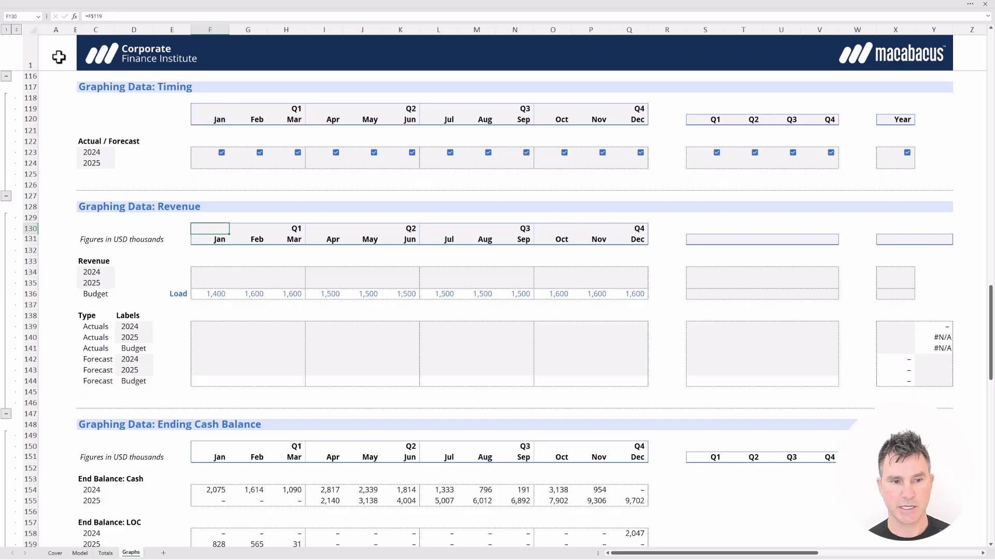
pyautogui.hotkey('shift', 'Down')
pyautogui.hotkey('ctrl', 'c')
pyautogui.hotkey('ctrl', 'shift', 'Right')
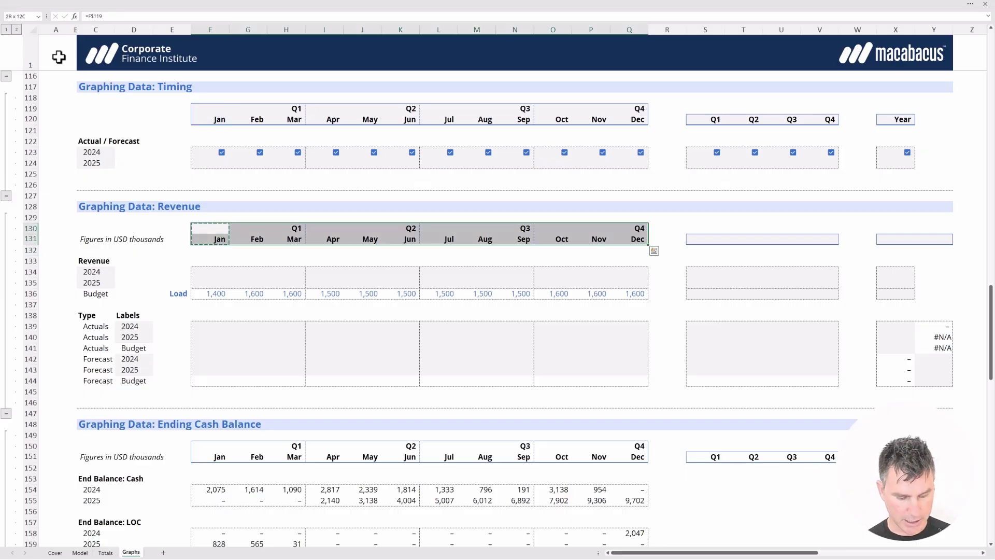
pyautogui.hotkey('alt', 'h')
pyautogui.press('v')
pyautogui.press('s')
pyautogui.press('f')
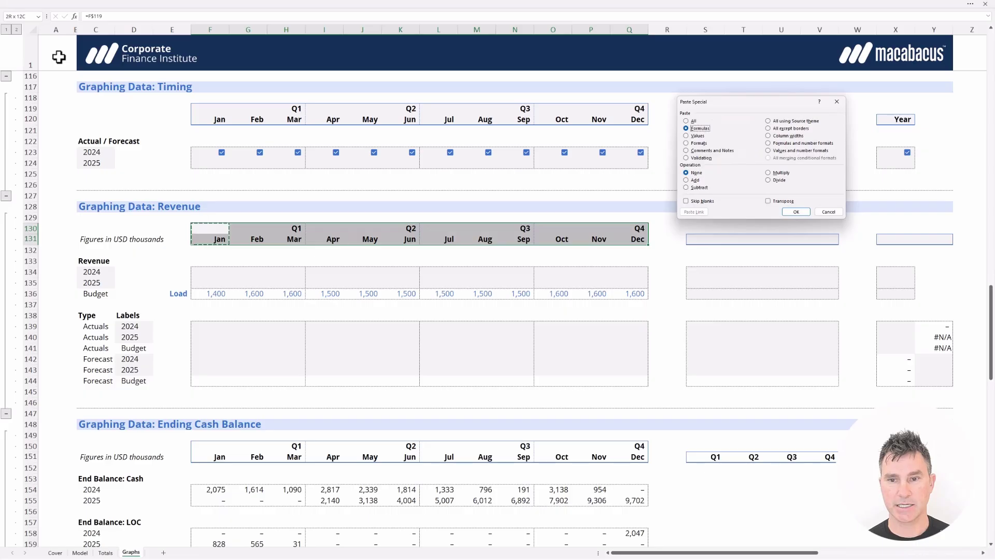
pyautogui.press('Return')
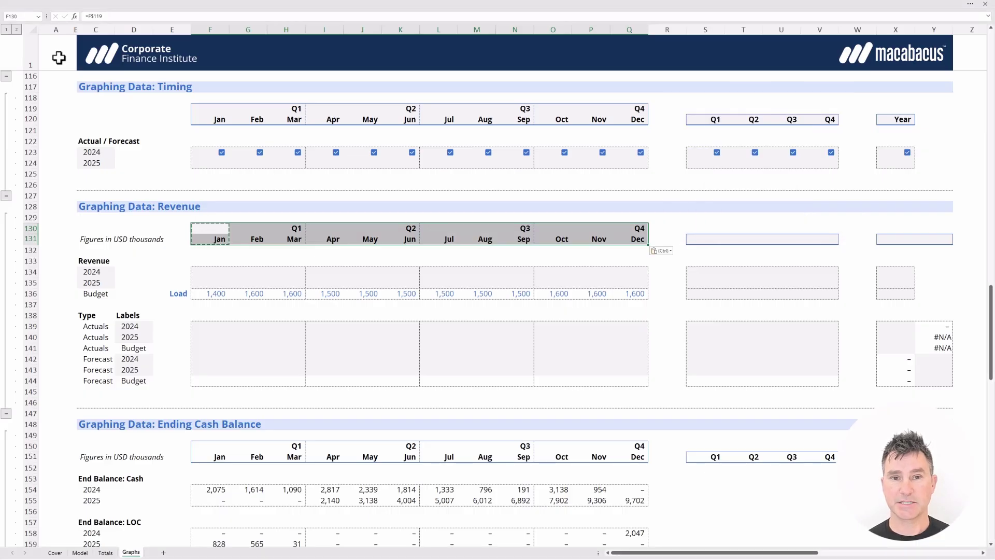
pyautogui.hotkey('ctrl', 'shift', 'Left')
pyautogui.press('Down')
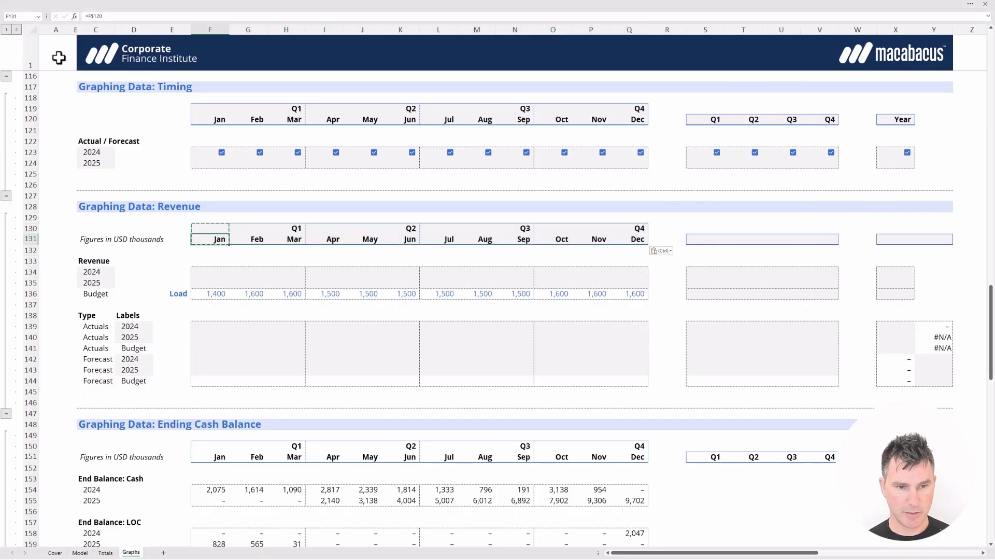
# Copy the F131 header link into the Revenue section's quarterly headers S131:V131, pasting formulas only
pyautogui.press('Escape')
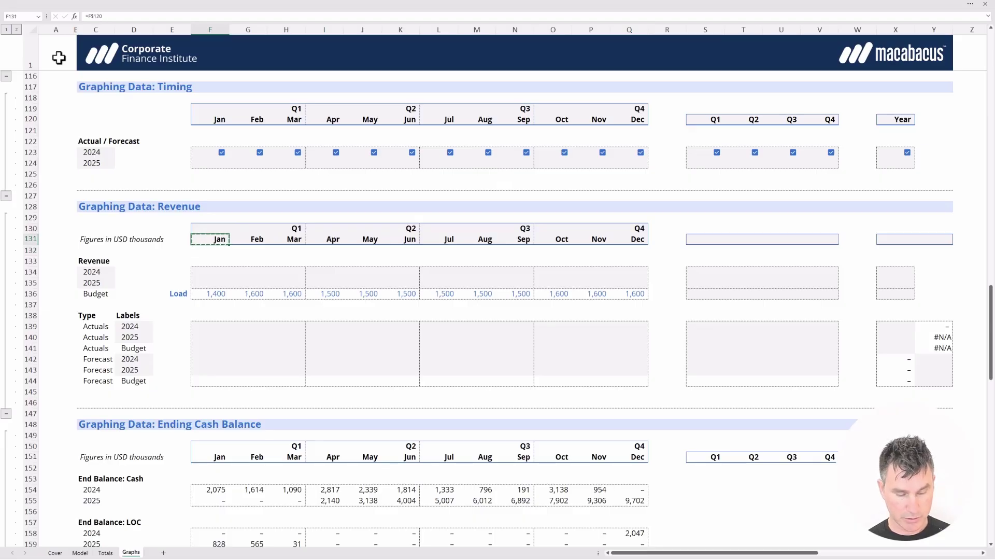
pyautogui.press('Right')
pyautogui.press('Right')
pyautogui.press('Right')
pyautogui.press('Right')
pyautogui.press('Right')
pyautogui.press('Right')
pyautogui.press('Right')
pyautogui.press('Right')
pyautogui.press('Right')
pyautogui.press('Right')
pyautogui.press('Right')
pyautogui.press('Right')
pyautogui.press('Right')
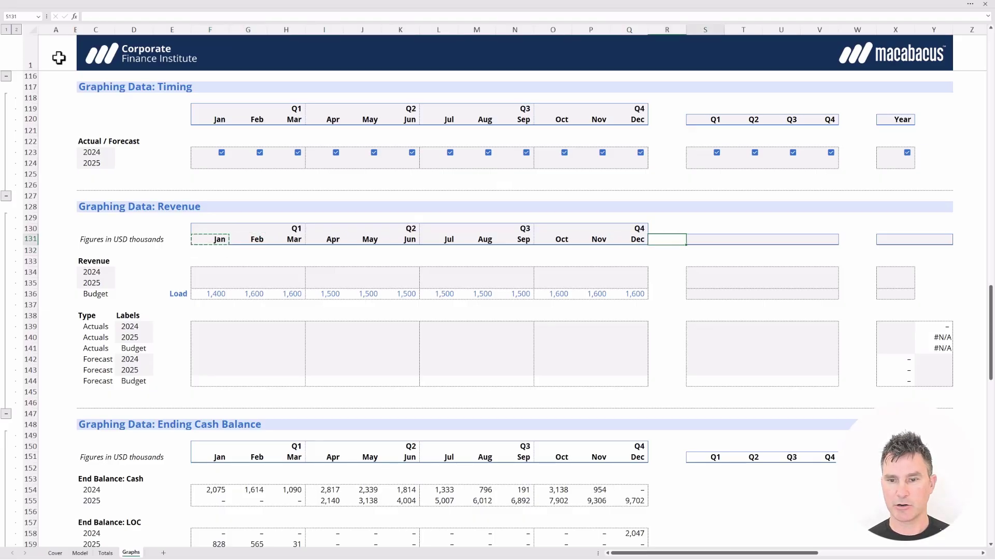
pyautogui.hotkey('shift', 'Right')
pyautogui.hotkey('shift', 'Right')
pyautogui.hotkey('shift', 'Right')
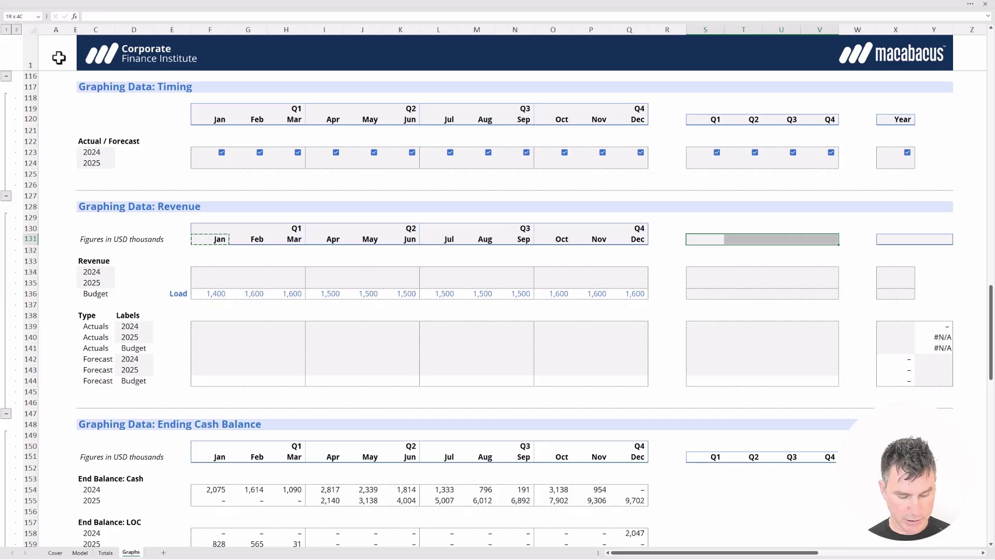
pyautogui.hotkey('alt', 'e')
pyautogui.press('s')
pyautogui.press('f')
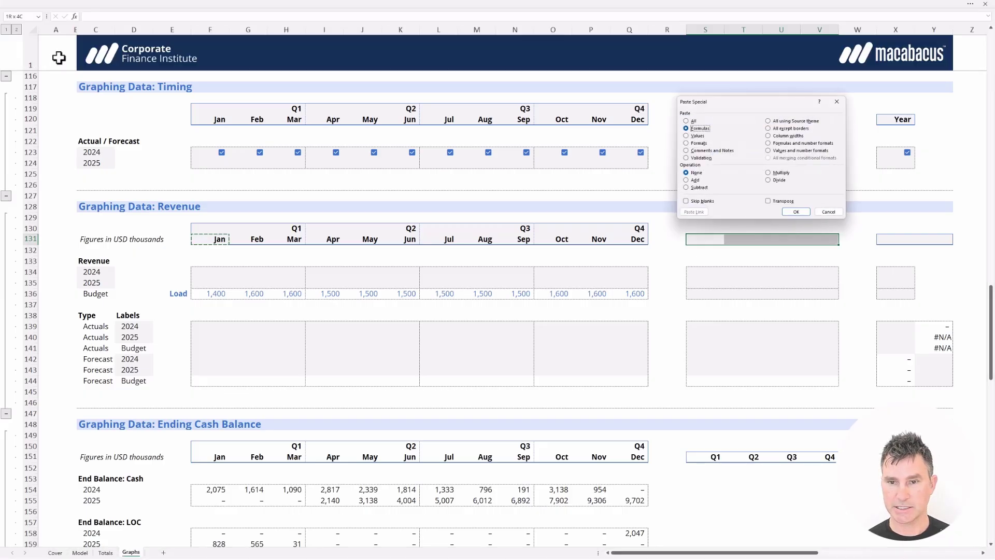
pyautogui.press('Return')
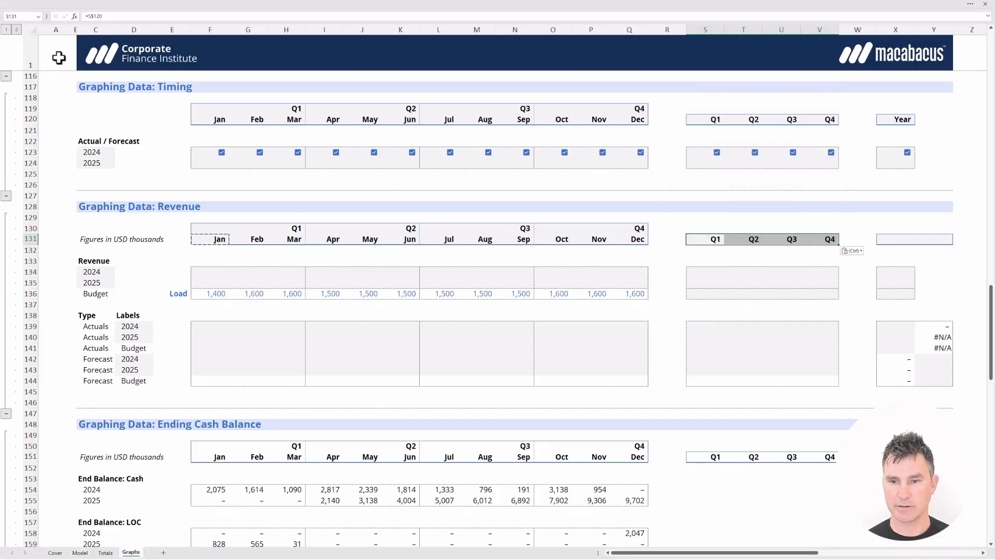
pyautogui.press('Escape')
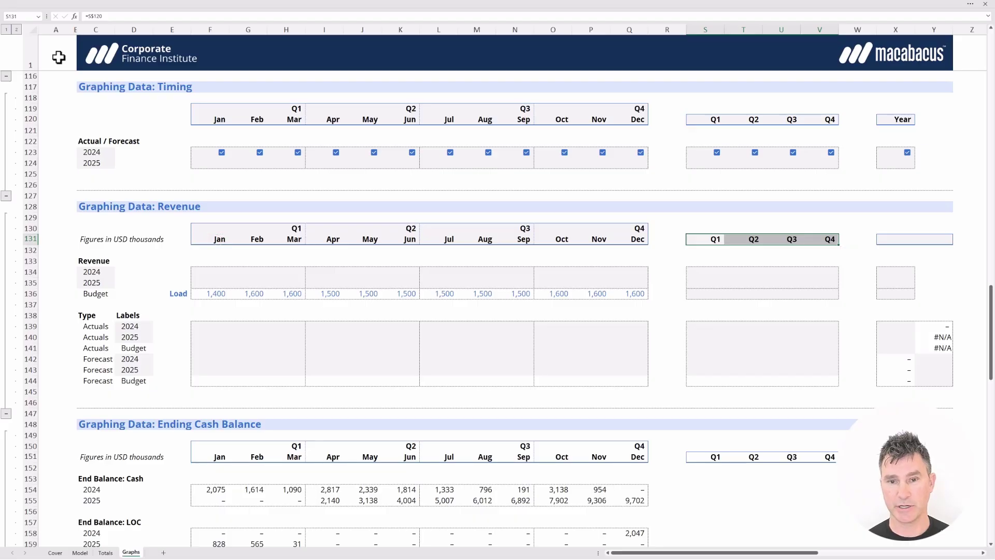
# Enter the header Year in X131 of the Revenue section
pyautogui.press('Right')
pyautogui.press('Right')
pyautogui.press('Right')
pyautogui.press('Right')
pyautogui.press('Right')
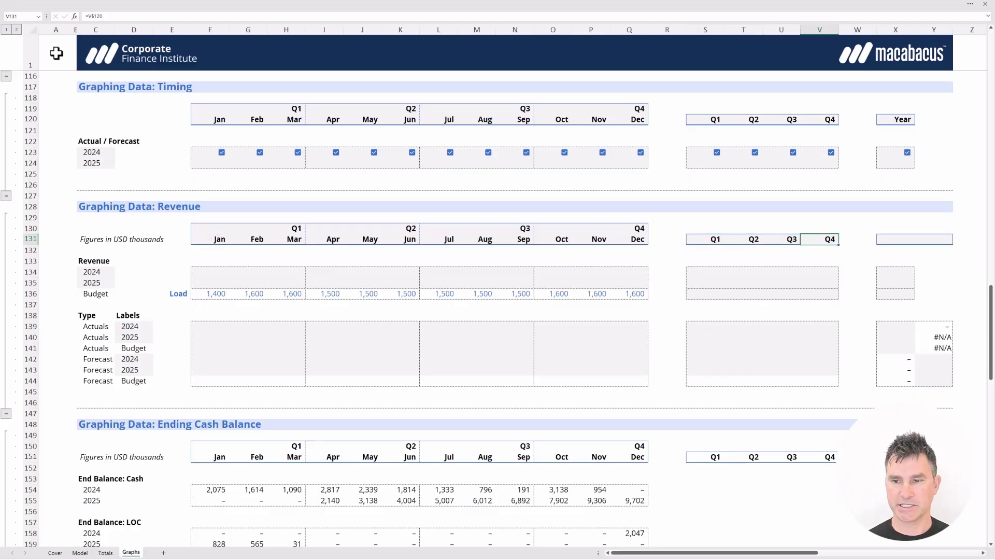
pyautogui.write('Year')
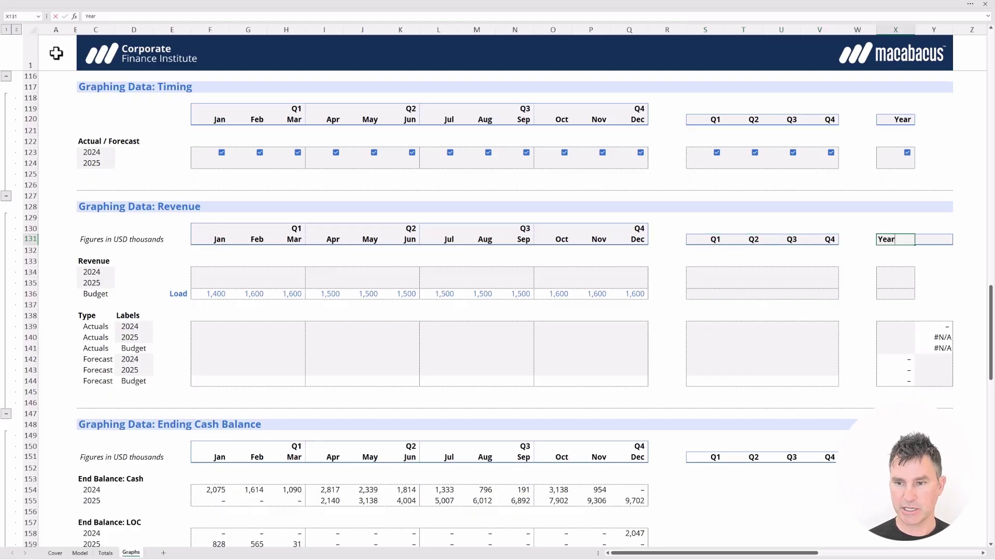
pyautogui.press('Return')
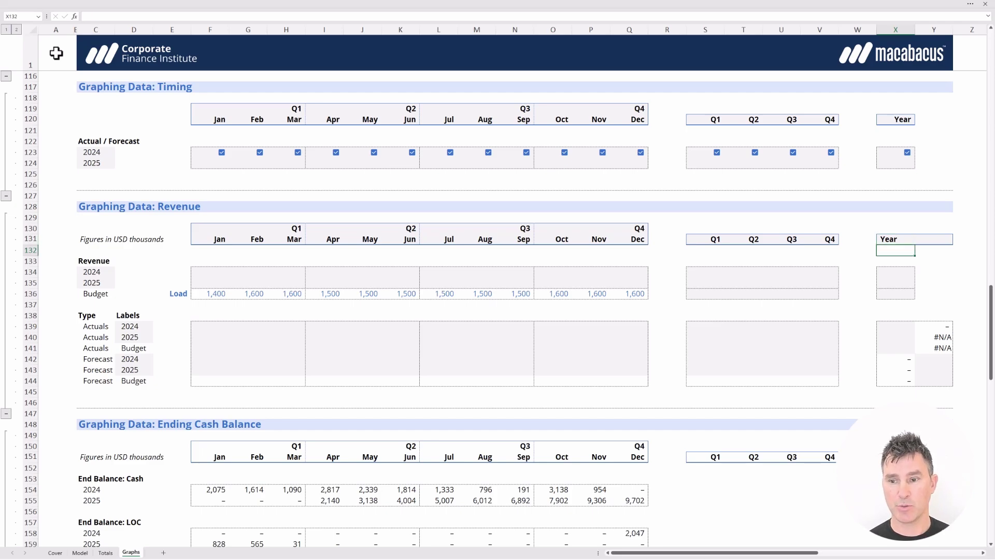
# Highlight the two-column block X132:Y144 beneath the Revenue section's Year header to examine its layout
pyautogui.hotkey('shift', 'Up')
pyautogui.hotkey('shift', 'Right')
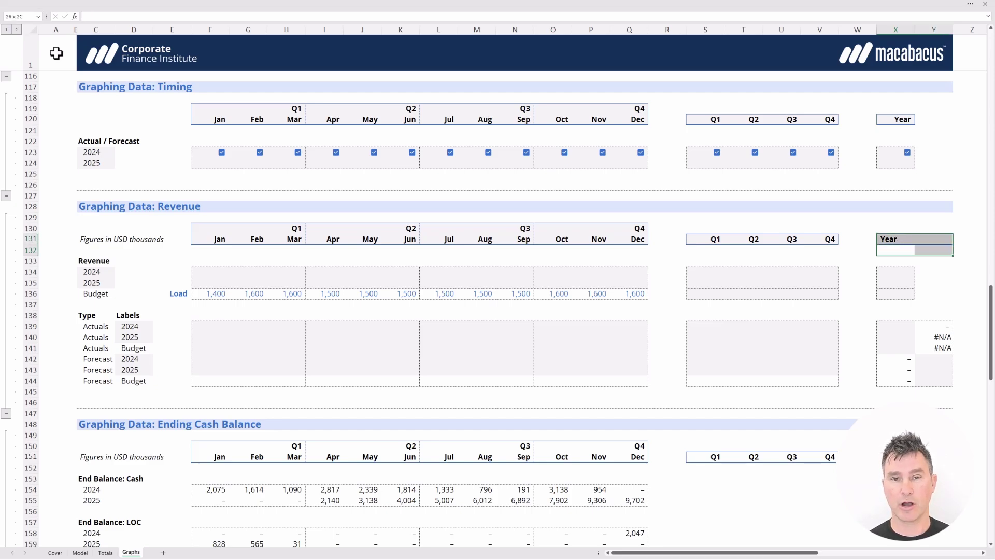
pyautogui.hotkey('shift', 'Down')
pyautogui.hotkey('shift', 'Down')
pyautogui.hotkey('shift', 'Down')
pyautogui.hotkey('shift', 'Down')
pyautogui.hotkey('shift', 'Down')
pyautogui.hotkey('shift', 'Down')
pyautogui.hotkey('shift', 'Down')
pyautogui.hotkey('shift', 'Down')
pyautogui.hotkey('shift', 'Down')
pyautogui.hotkey('shift', 'Down')
pyautogui.hotkey('shift', 'Down')
pyautogui.hotkey('shift', 'Down')
pyautogui.hotkey('shift', 'Down')
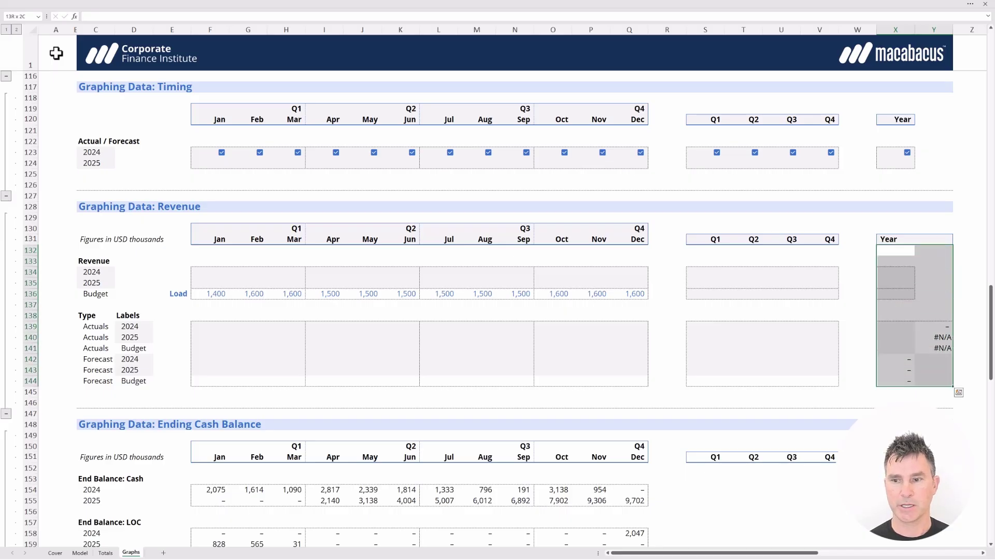
pyautogui.hotkey('shift', 'BackSpace')
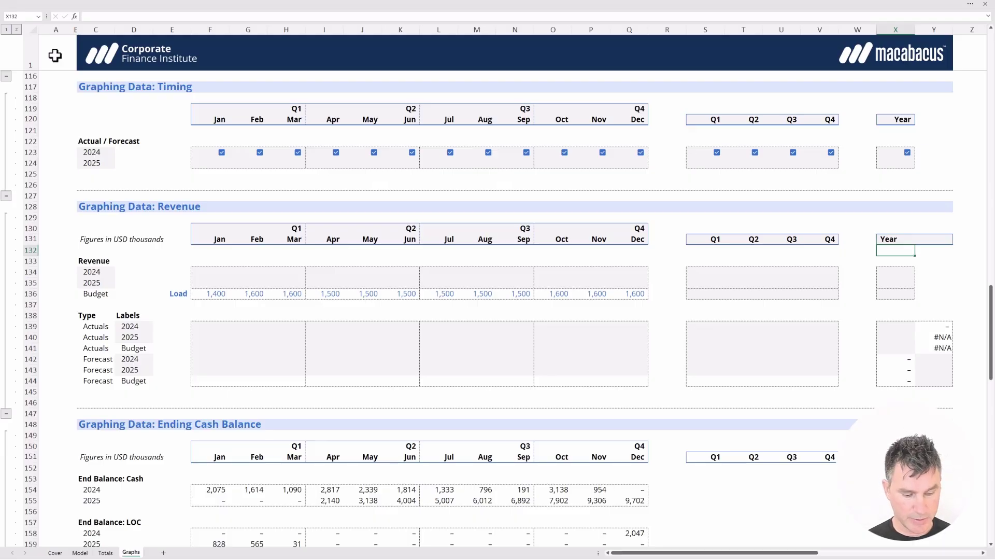
# Show the full ribbon, and merge and center the Year header across X131:Y131
pyautogui.hotkey('ctrl', 'shift', 'F1')
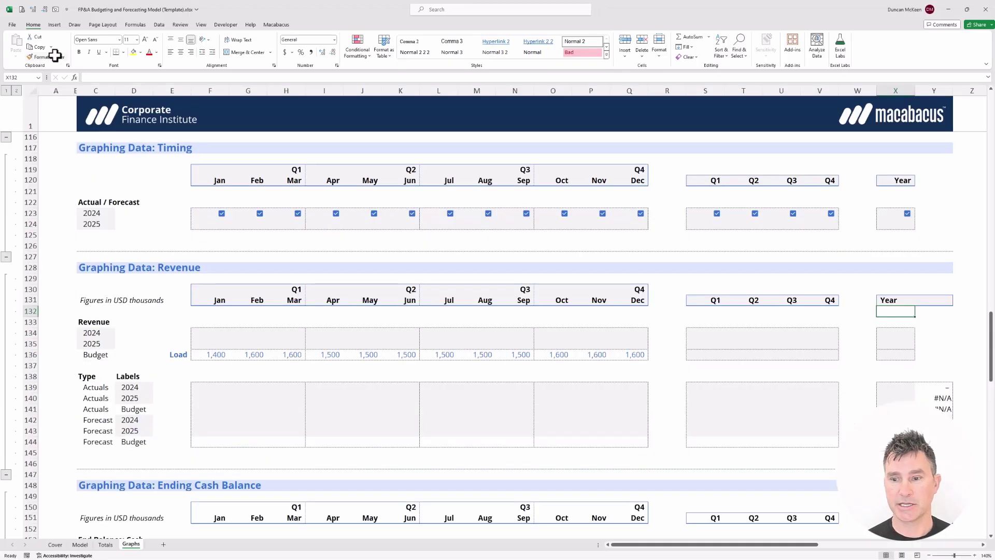
pyautogui.press('Up')
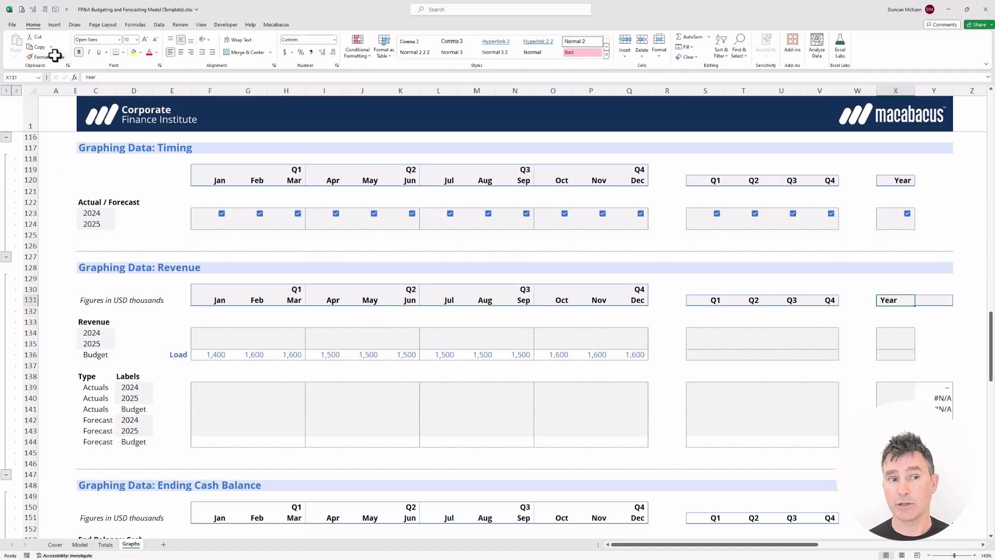
pyautogui.hotkey('shift', 'Right')
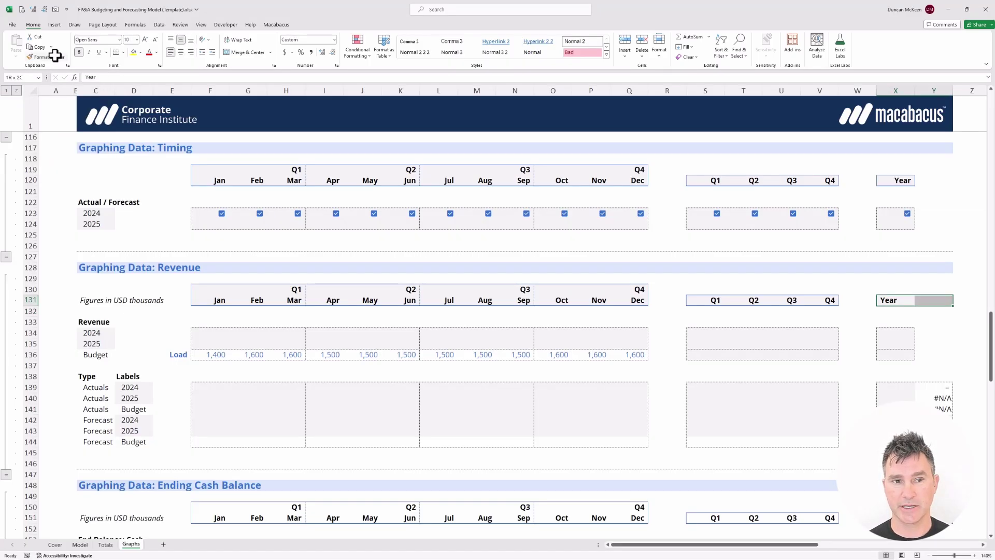
pyautogui.click(245, 54)
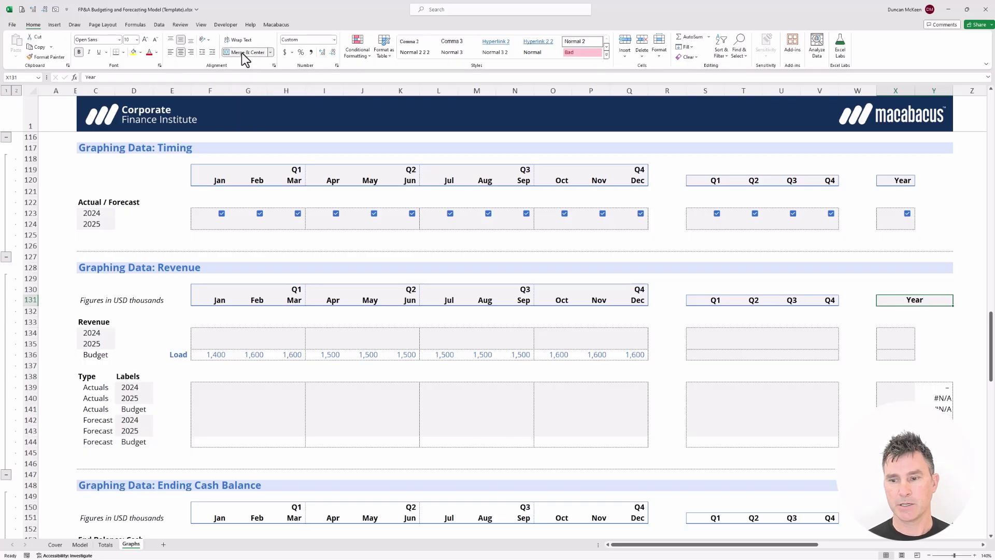
pyautogui.press('Up')
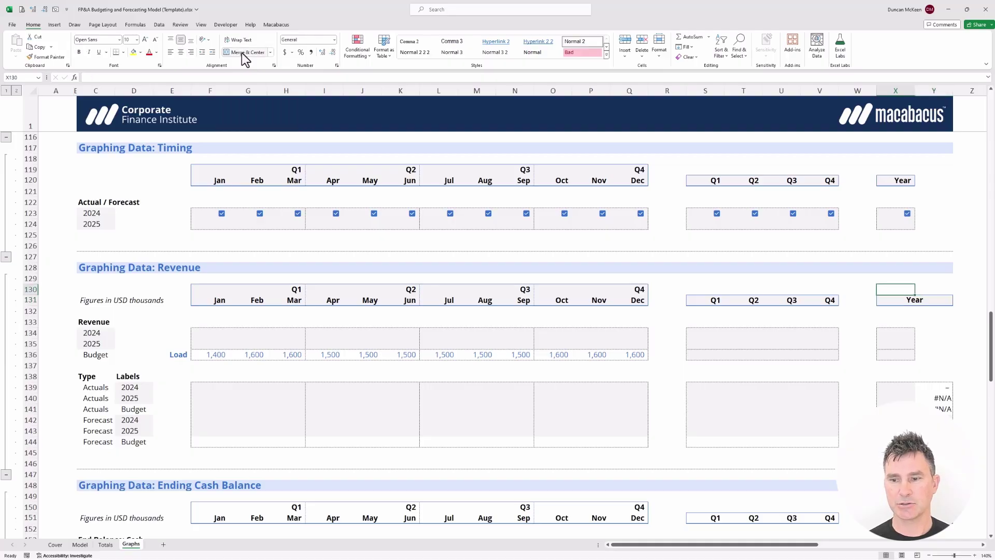
pyautogui.press('Down')
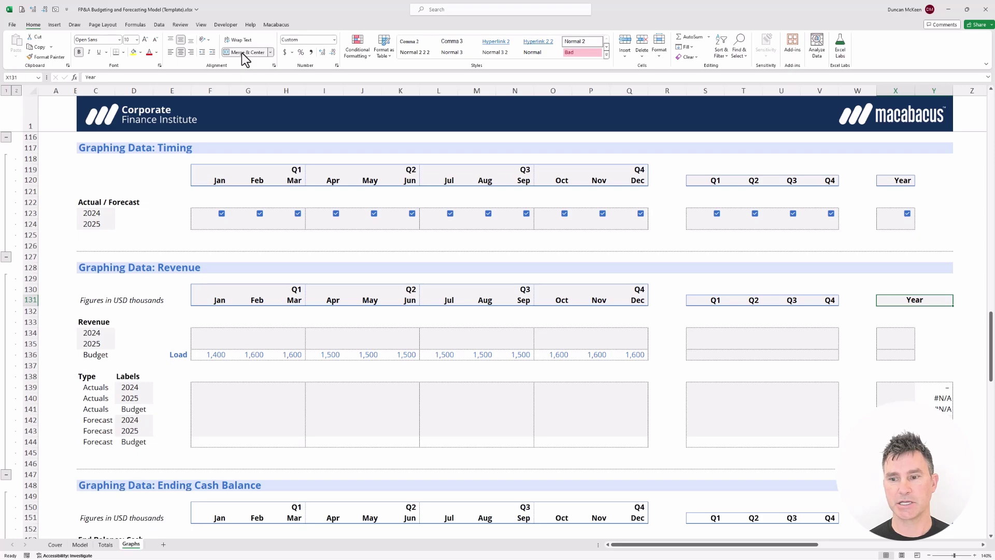
pyautogui.press('Up')
pyautogui.press('Down')
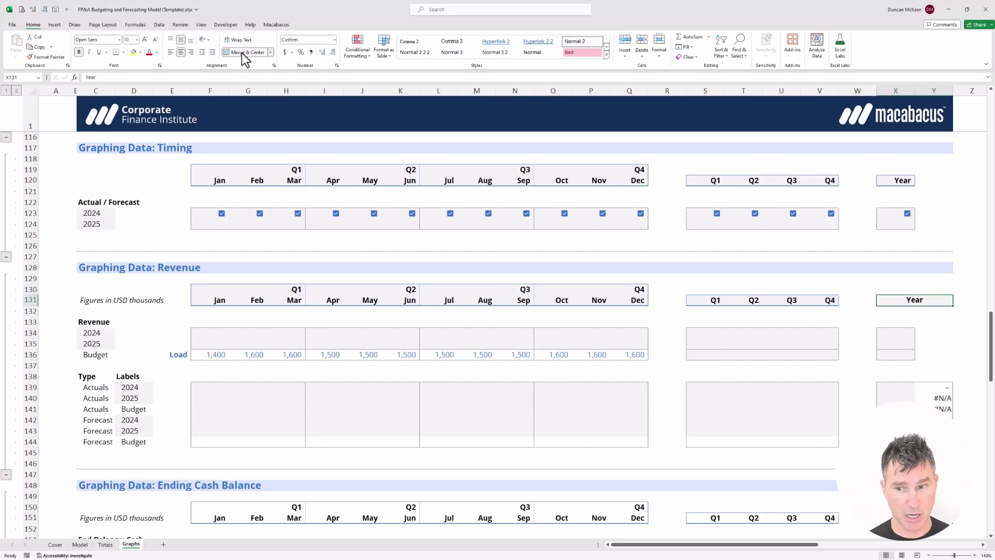
pyautogui.press('Down')
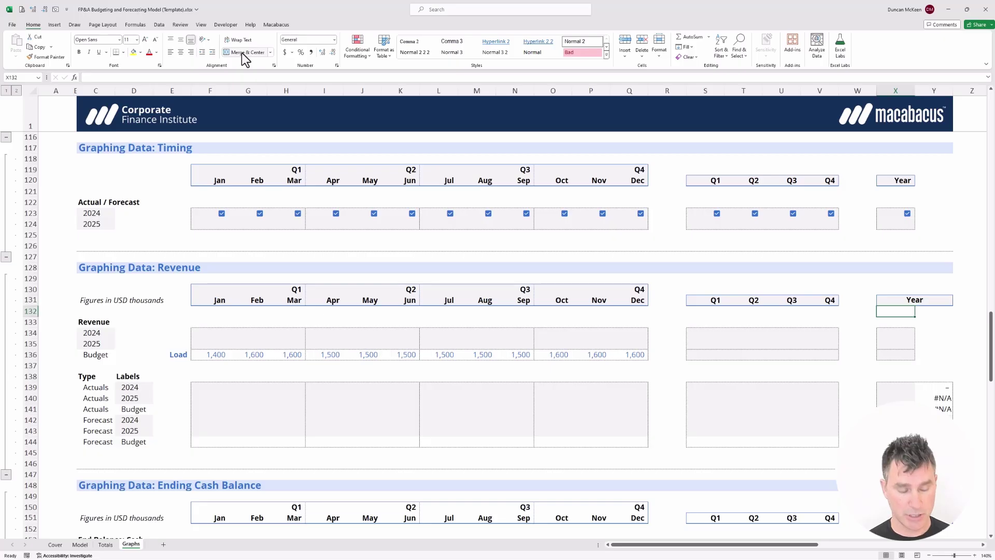
# Unmerge the Year header across X131:Y131 in the Revenue section, and hide the ribbon
pyautogui.press('Up')
pyautogui.click(243, 53)
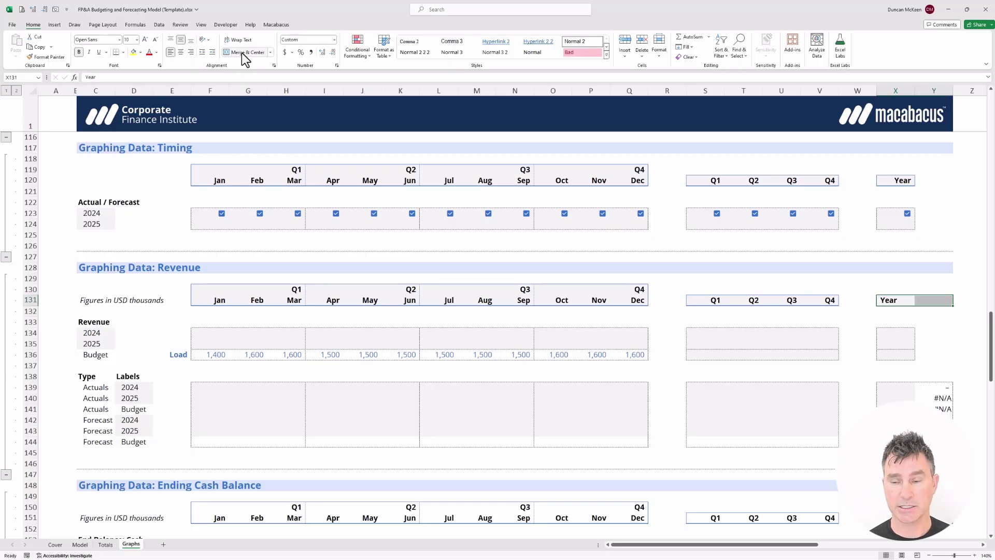
pyautogui.press('Down')
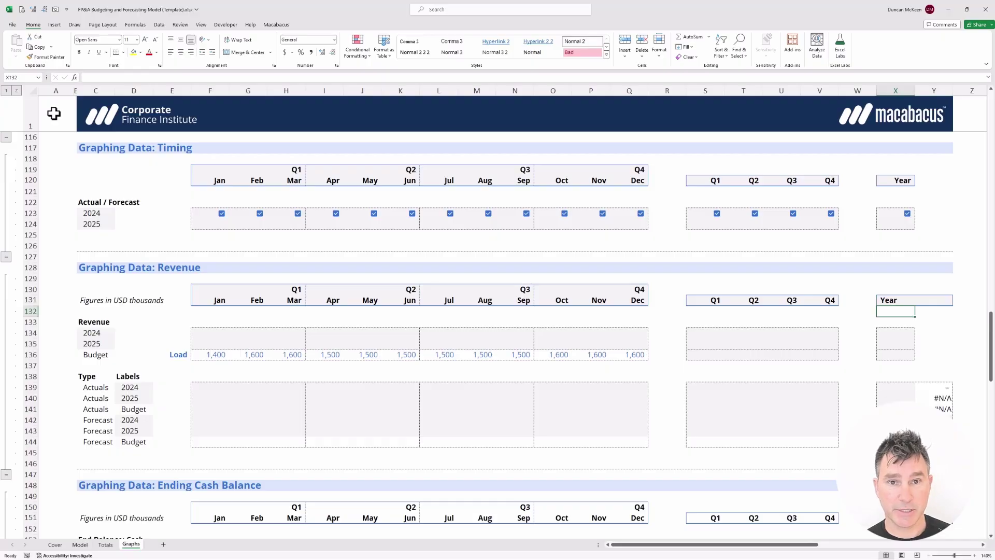
pyautogui.hotkey('ctrl', 'shift', 'F1')
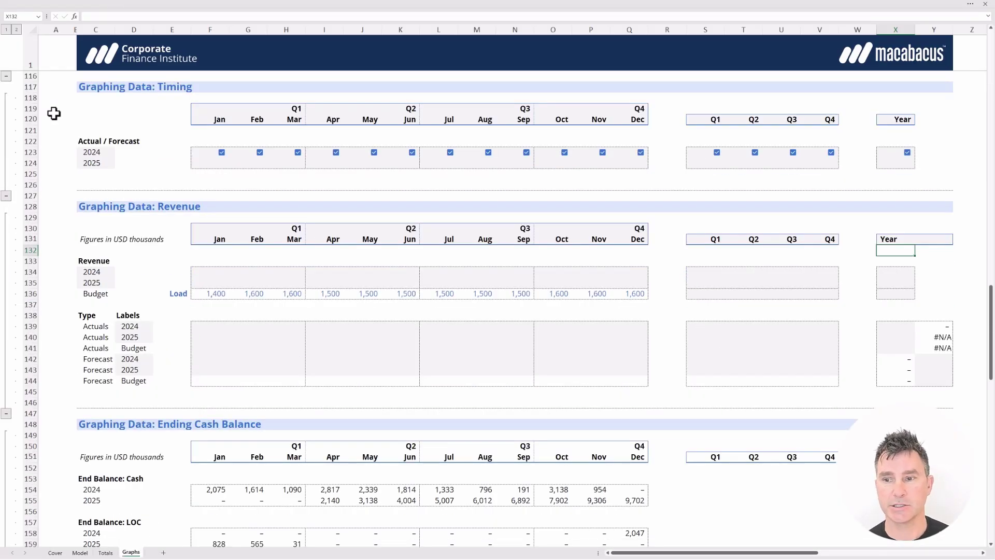
# Format X131:Y131 with the Center Across Selection horizontal alignment so the Year header spans both columns without merging
pyautogui.press('Up')
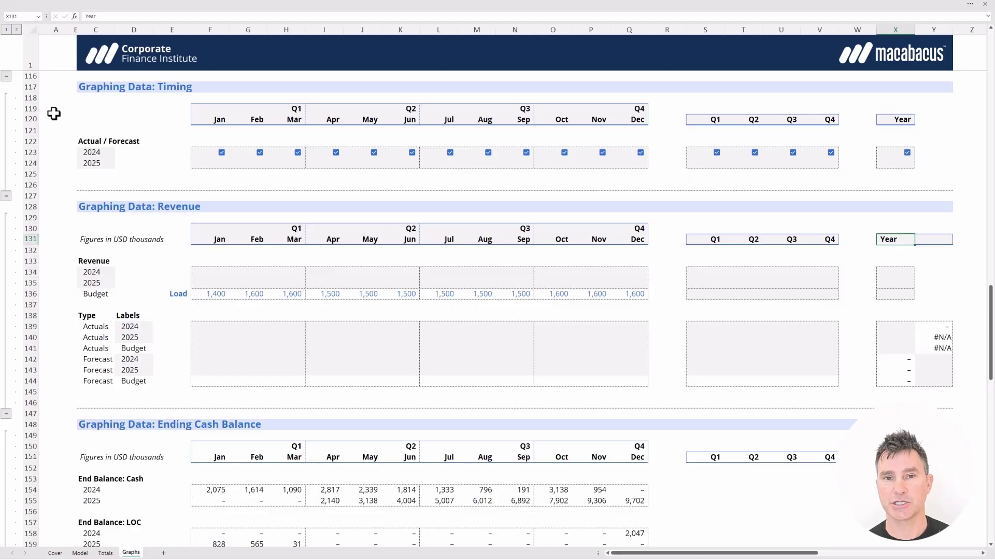
pyautogui.hotkey('shift', 'Right')
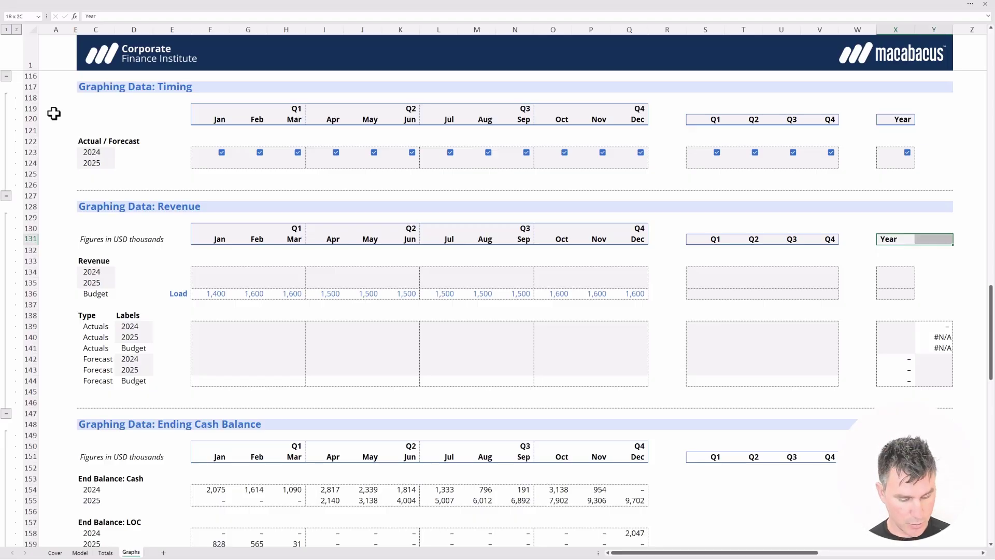
pyautogui.hotkey('ctrl', '1')
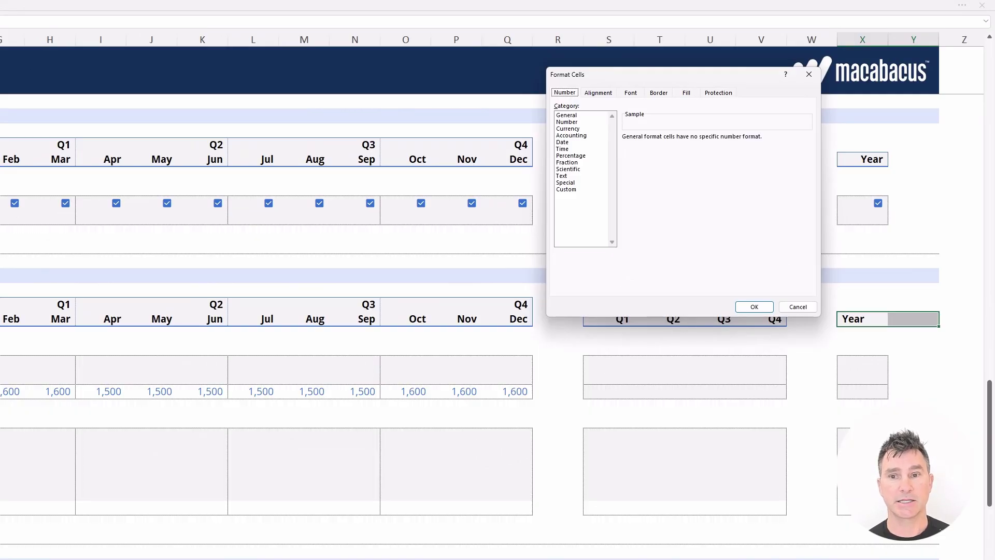
pyautogui.hotkey('ctrl', 'Tab')
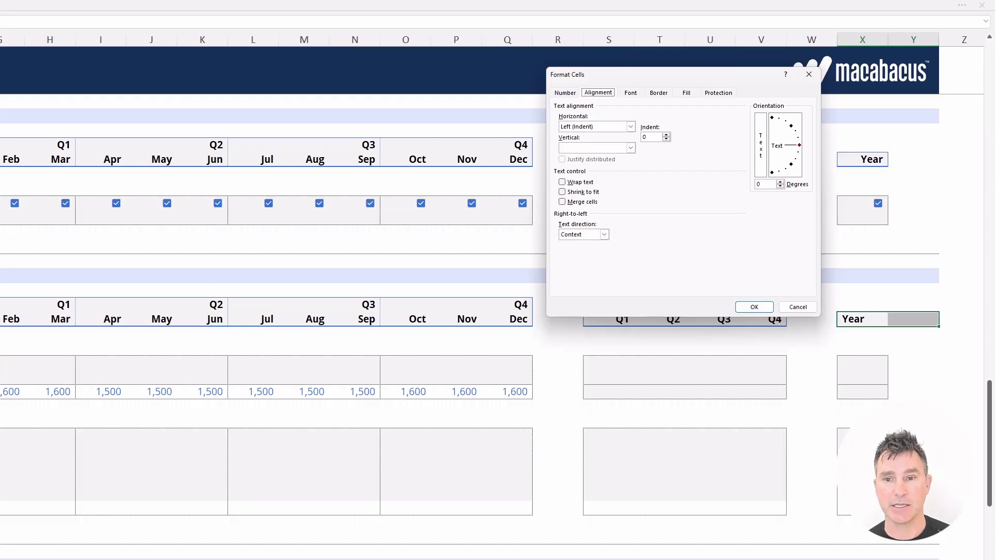
pyautogui.press('Tab')
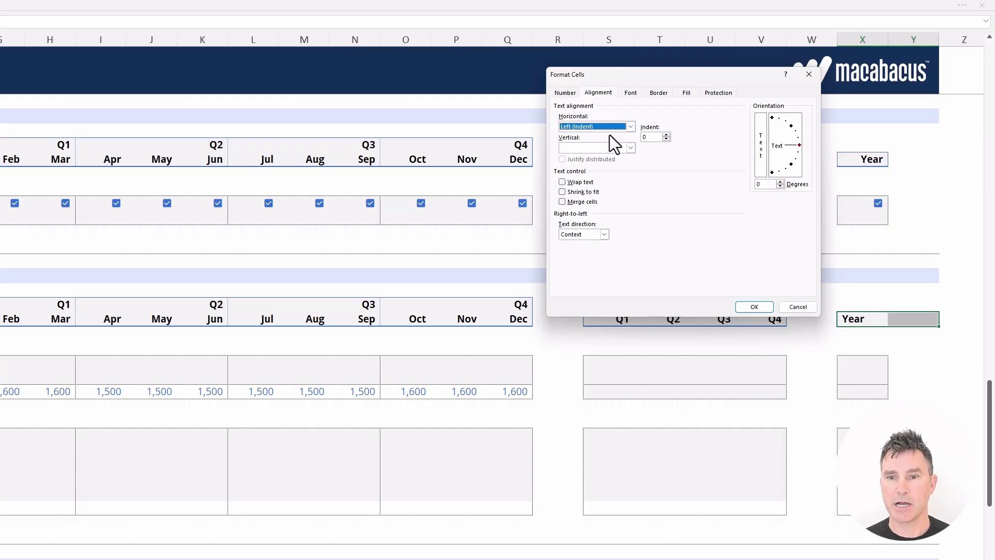
pyautogui.hotkey('alt', 'Down')
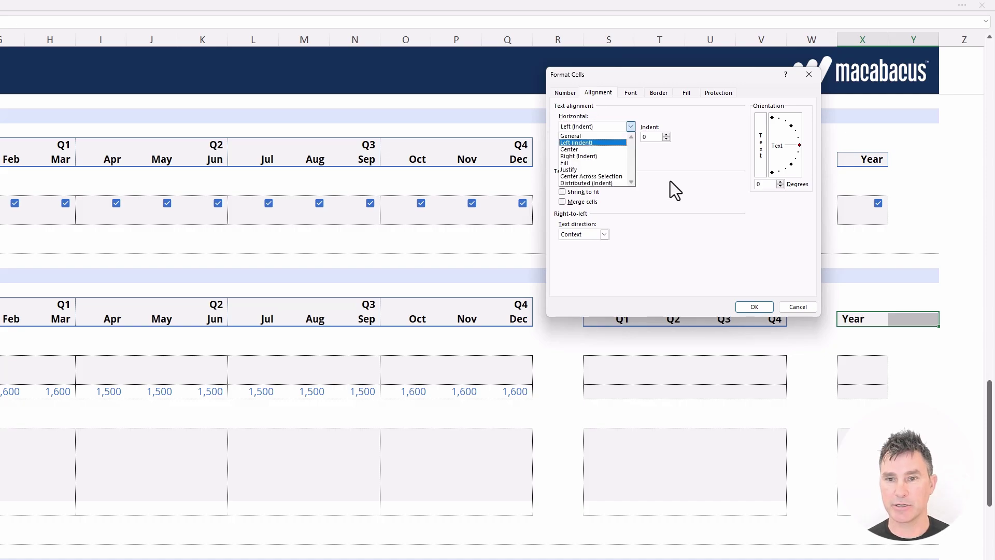
pyautogui.press('Down')
pyautogui.press('Down')
pyautogui.press('Down')
pyautogui.press('Down')
pyautogui.press('Down')
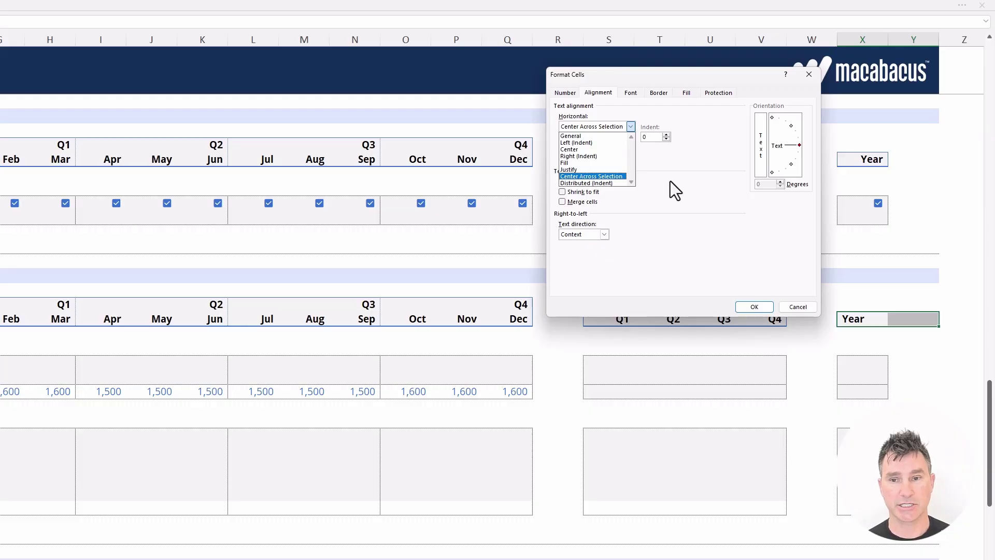
pyautogui.press('Return')
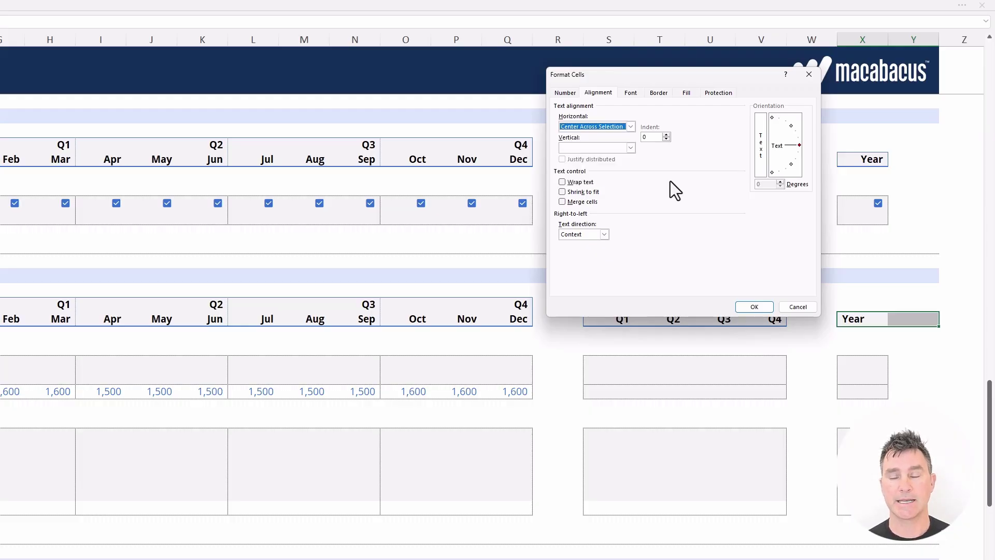
pyautogui.press('Return')
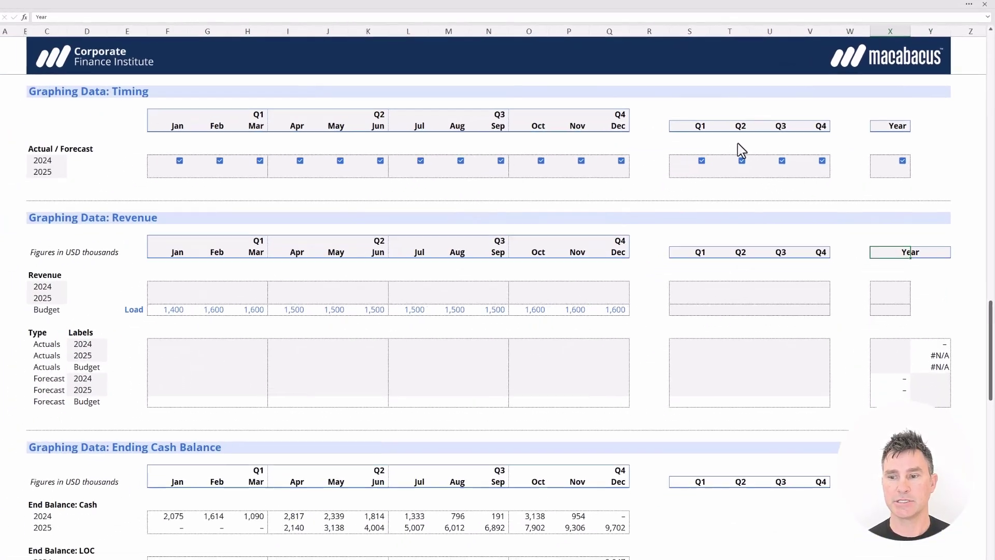
# Move the selection around X131:Y132 to check whether the cells under the centered Year header can be selected individually
pyautogui.hotkey('shift', 'Up')
pyautogui.hotkey('shift', 'Right')
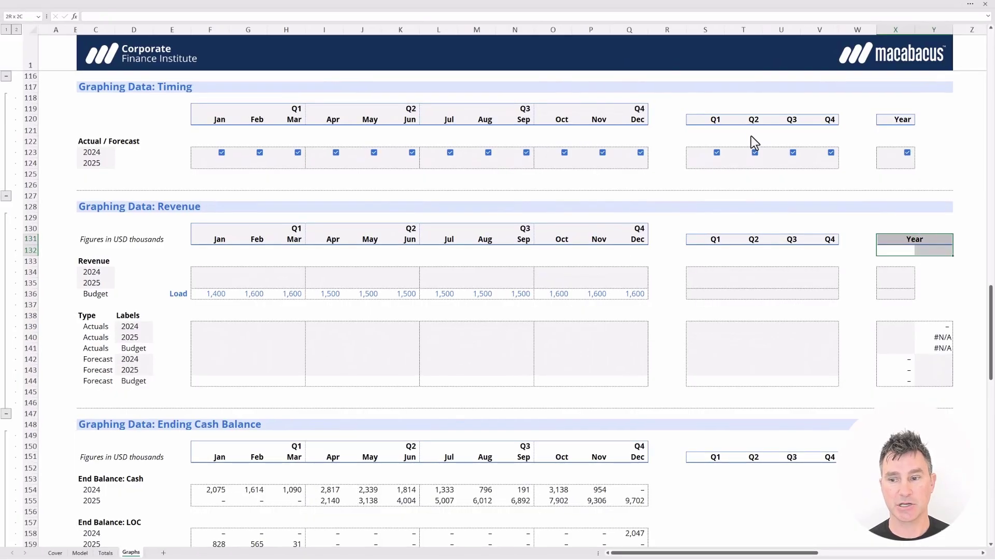
pyautogui.press('Up')
pyautogui.press('Right')
pyautogui.press('Left')
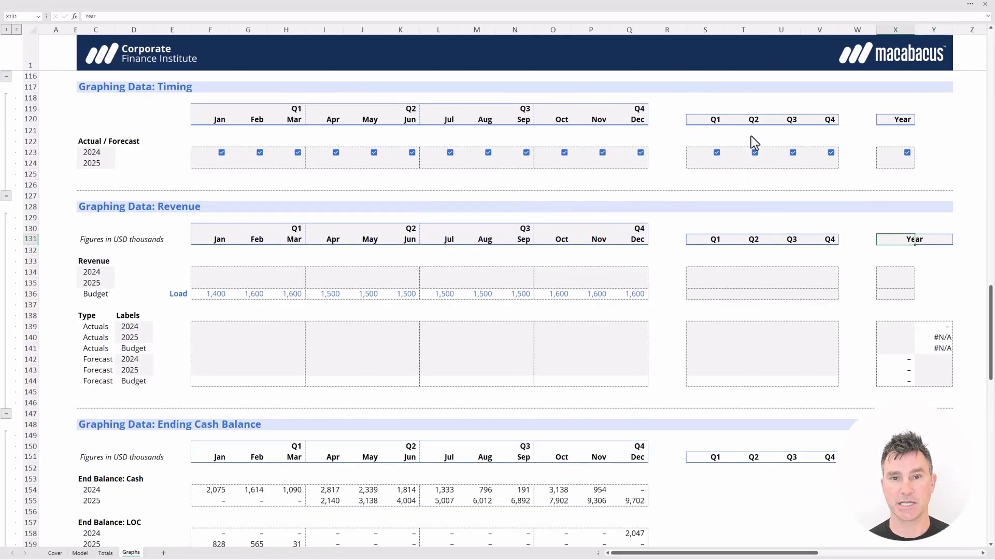
pyautogui.press('Down')
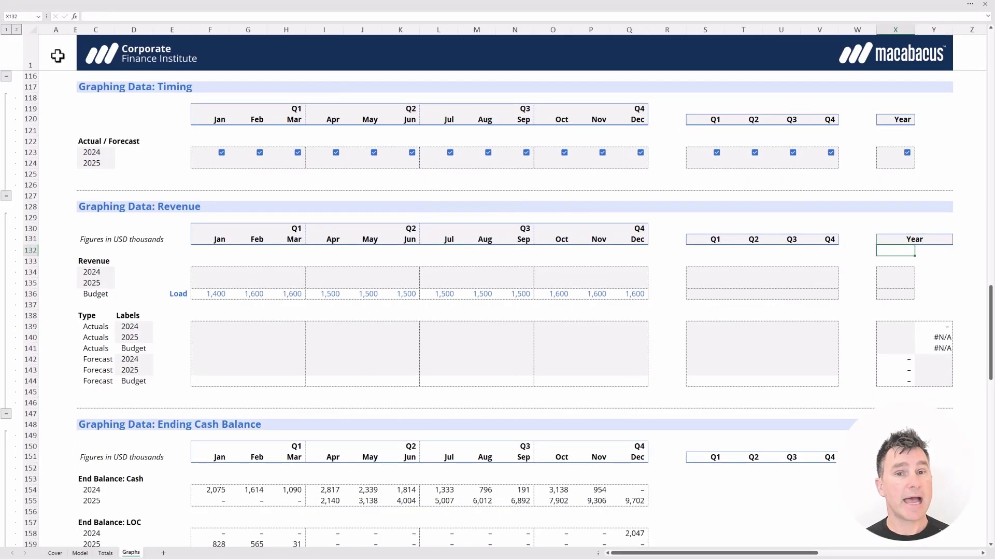